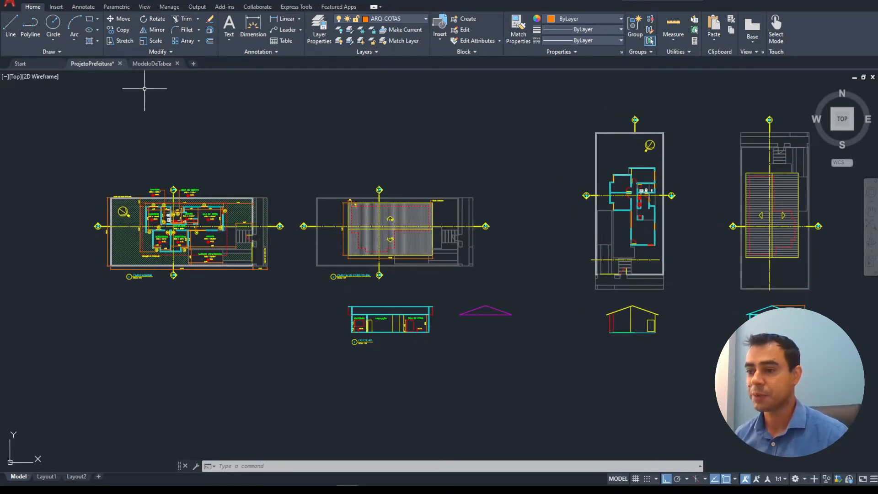
- Switch to the ModeloDeTabea drawing and copy the whole MODELO GERAL DE TABELAS table
left_click(153, 64)
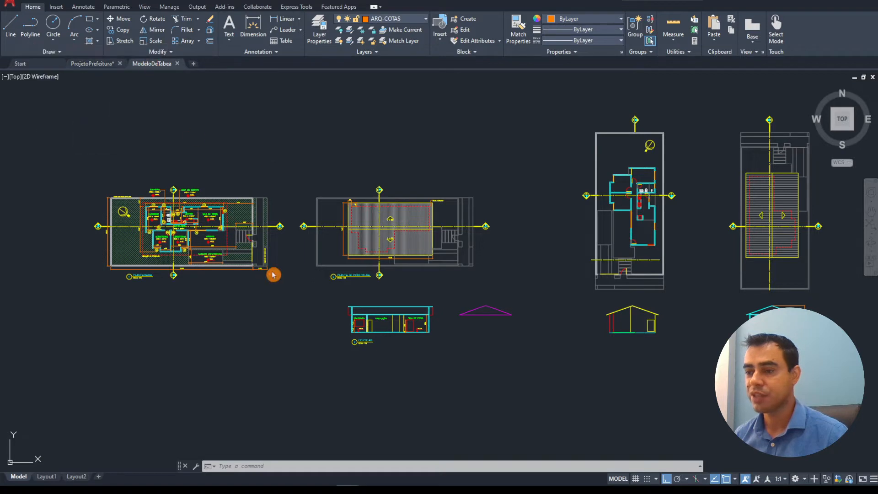
key("ctrl+s")
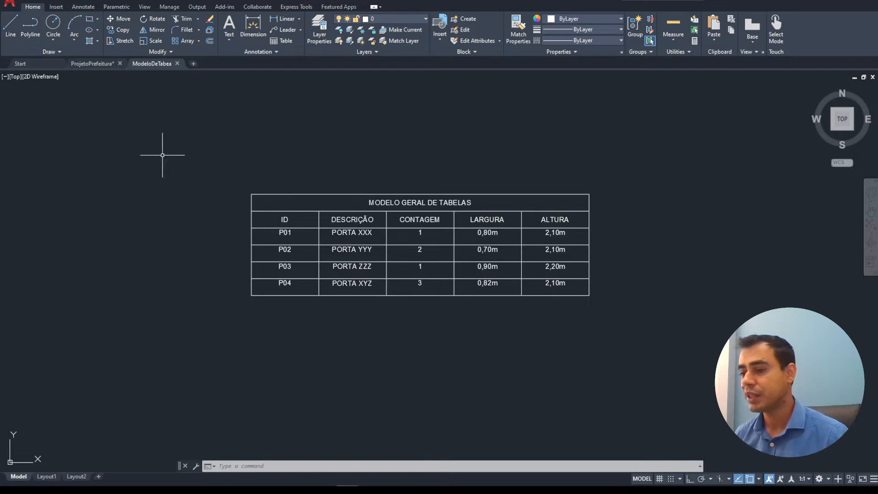
left_click(144, 87)
left_click(632, 368)
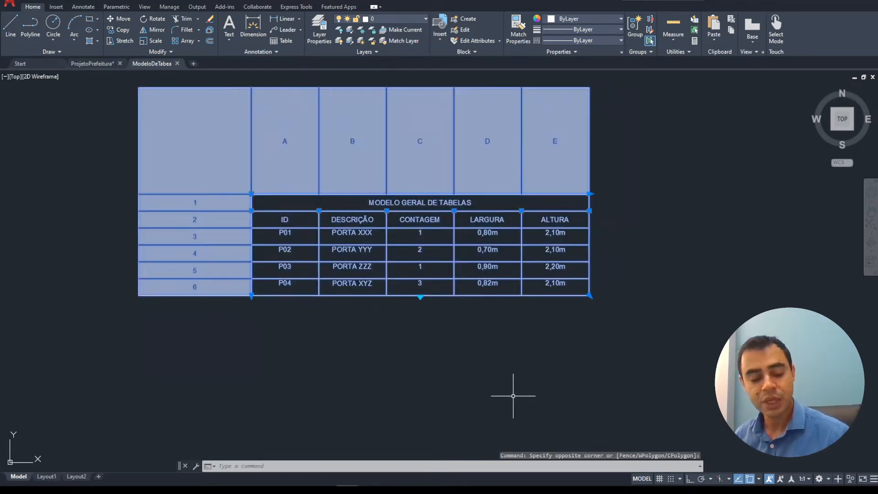
key("ctrl+c")
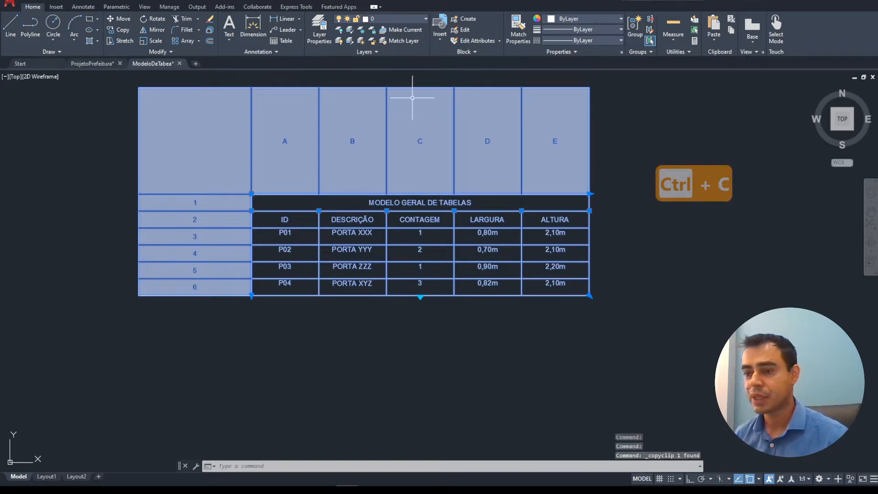
- Paste the copied table into the ProjetoPrefeitura drawing, in the empty area below the PLANTA BAIXA floor plan
left_click(92, 63)
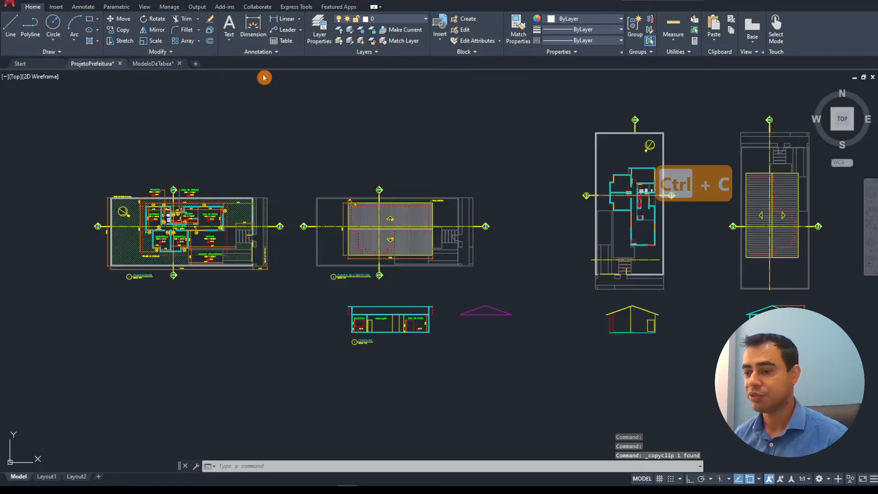
middle_click_drag(392, 359, 463, 298)
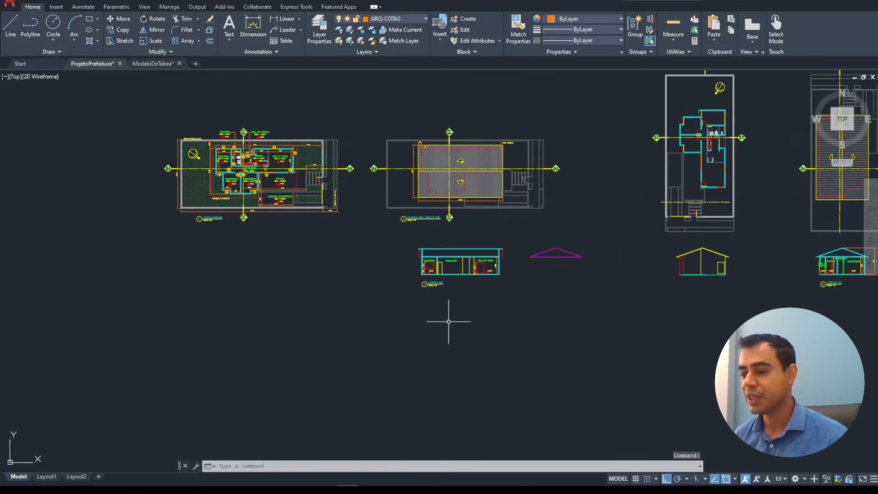
key("ctrl+v")
left_click(216, 303)
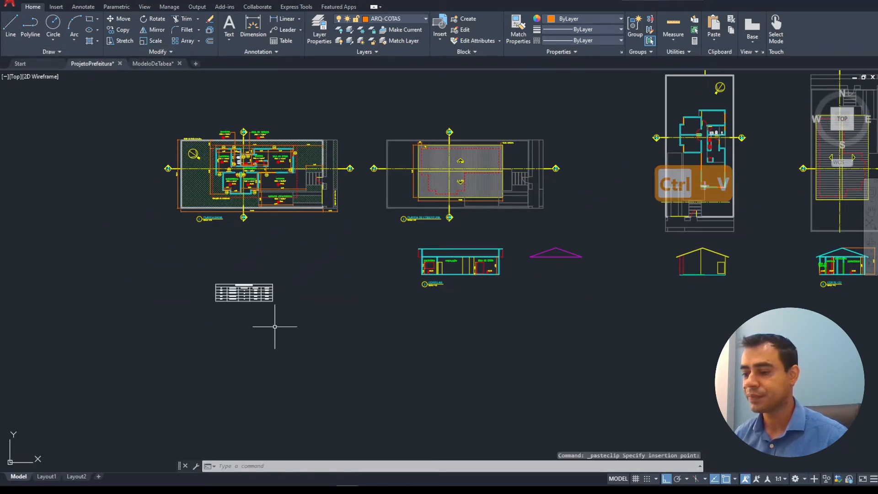
scroll(246, 317, "up", 6)
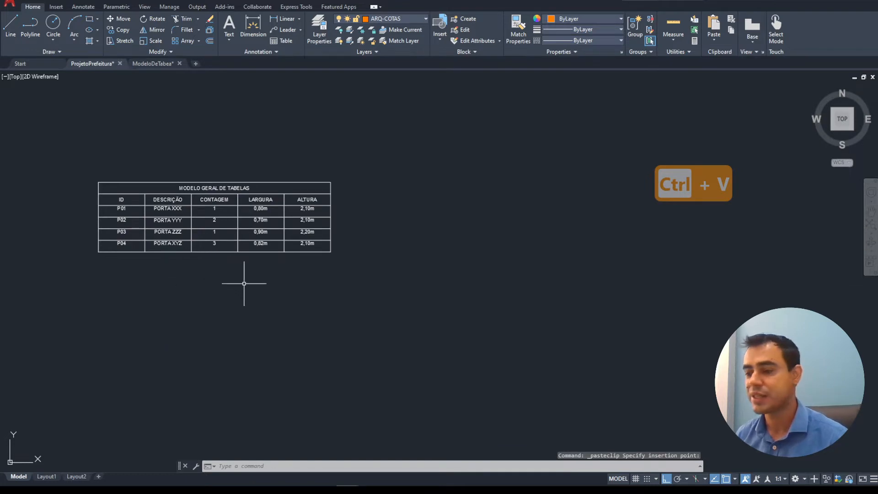
key("Escape")
key("Escape")
- Delete the pasted MODELO GERAL DE TABELAS table from the ProjetoPrefeitura drawing
mouse_move(252, 248)
middle_mouse_down()
mouse_move(277, 256)
mouse_move(299, 282)
middle_mouse_up()
left_click(303, 284)
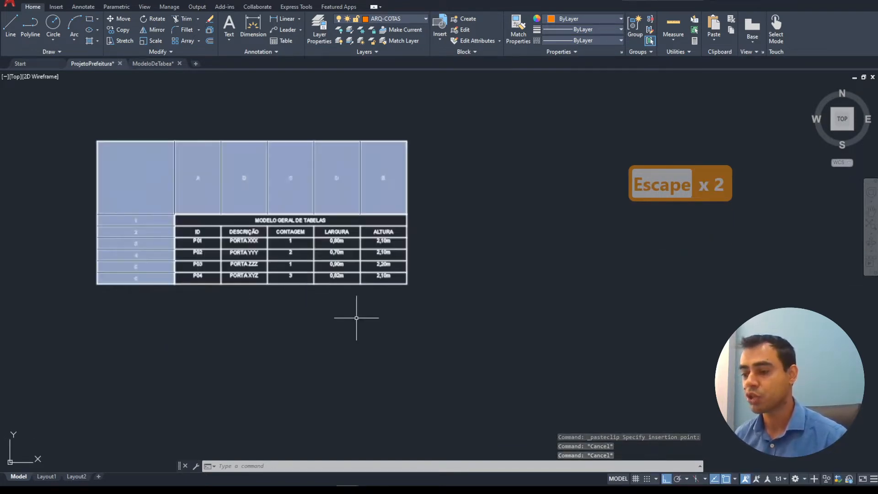
left_click(447, 315)
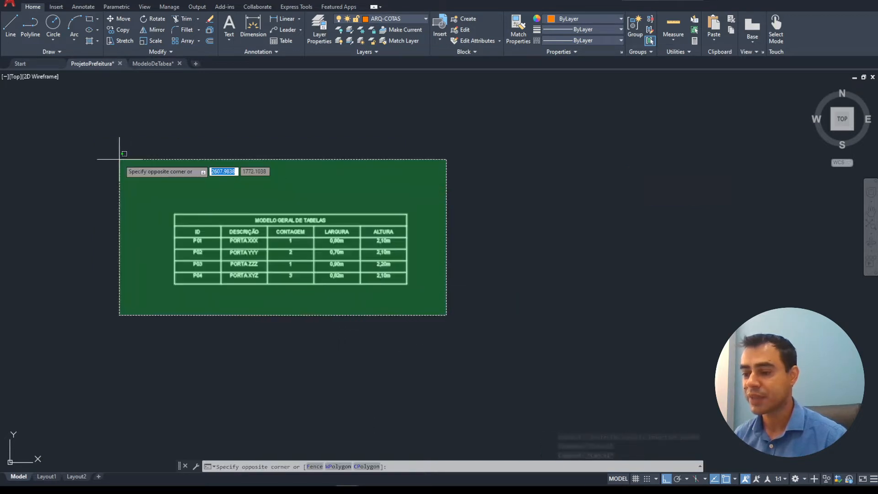
left_click(119, 159)
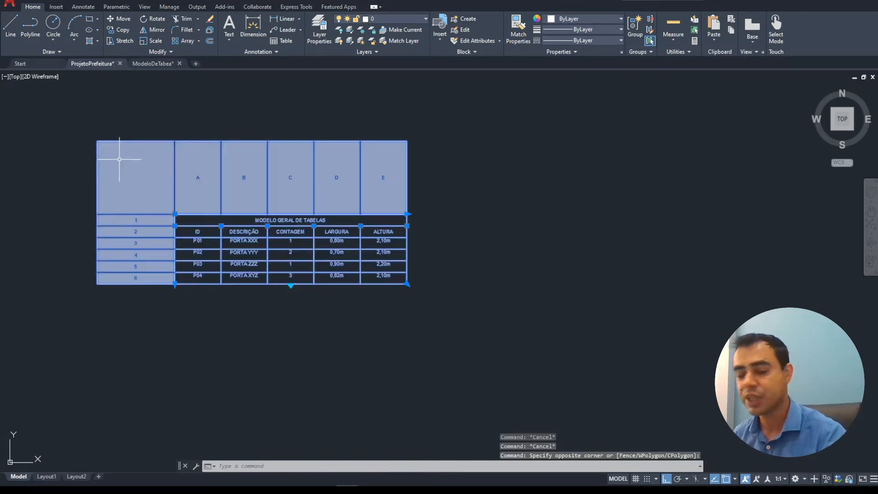
key("Delete")
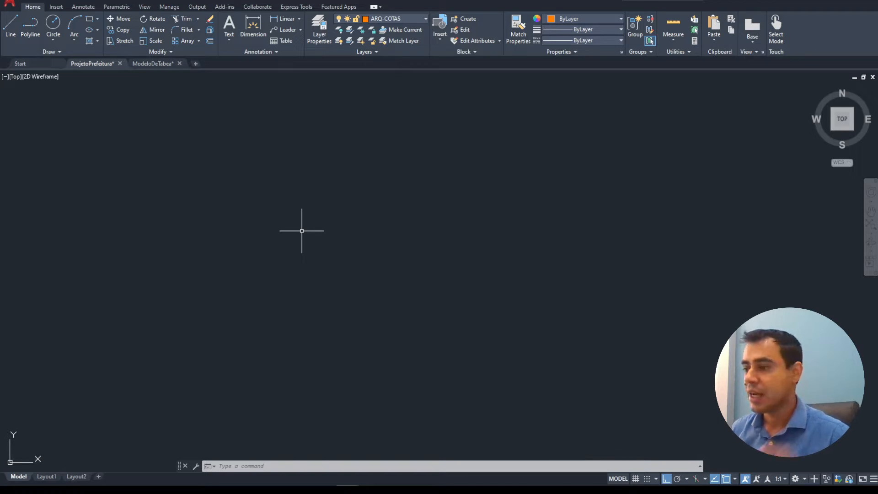
- Insert an empty table in the Tabela_Geral style with 5 columns and 3 data rows below the PLANTA BAIXA floor plan
scroll(535, 300, "down", 3)
middle_click_drag(536, 241, 495, 319)
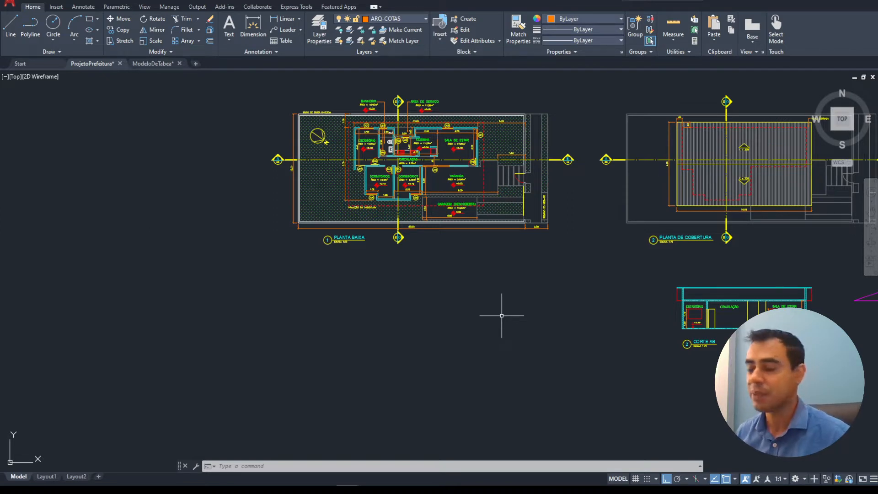
middle_click_drag(485, 308, 477, 310)
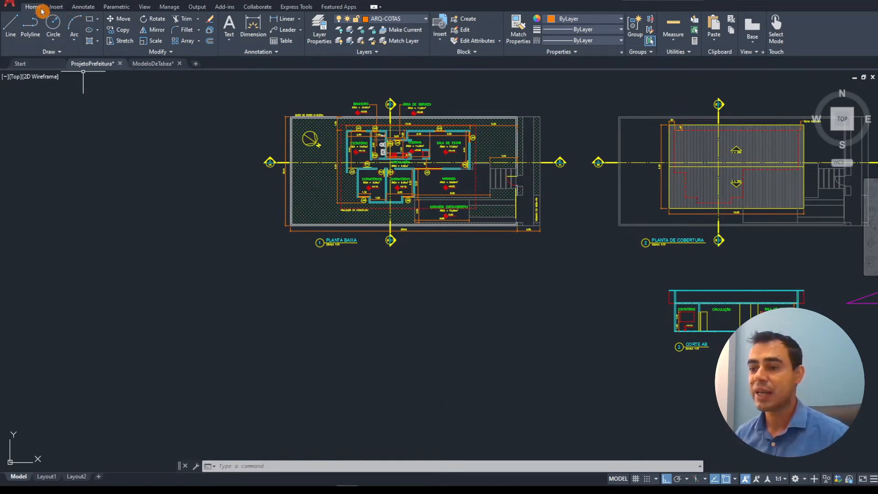
left_click(83, 7)
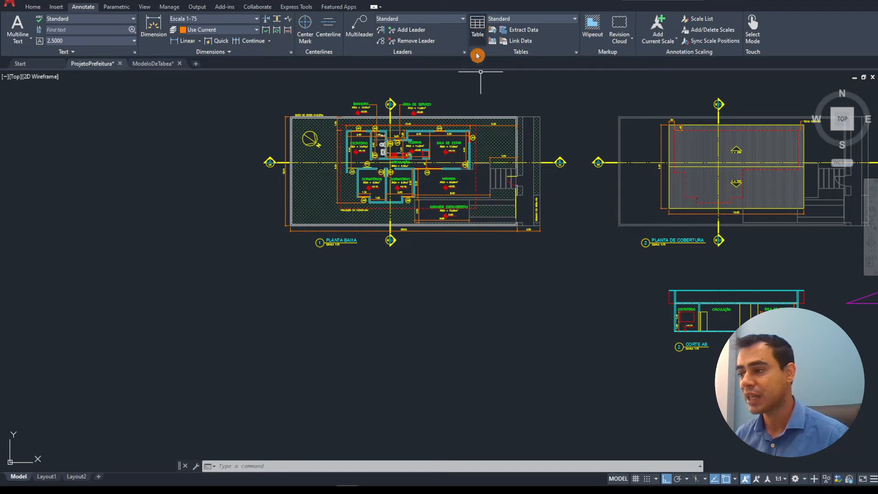
left_click(477, 36)
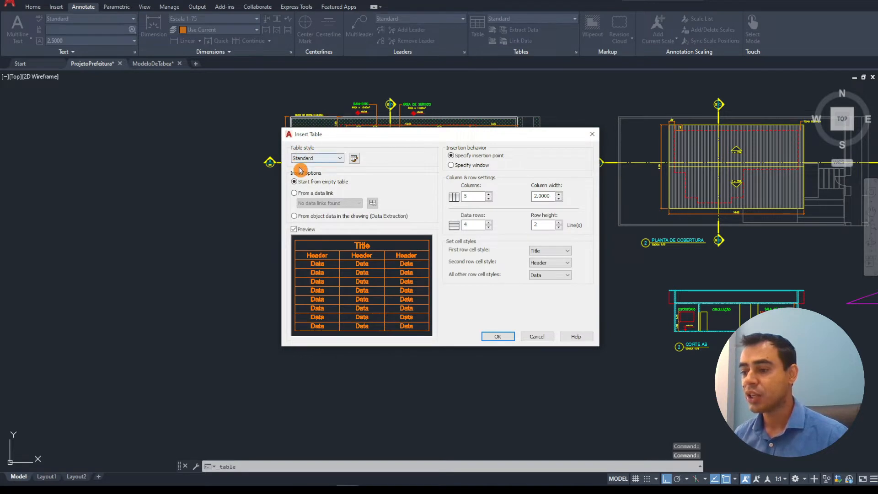
left_click(336, 159)
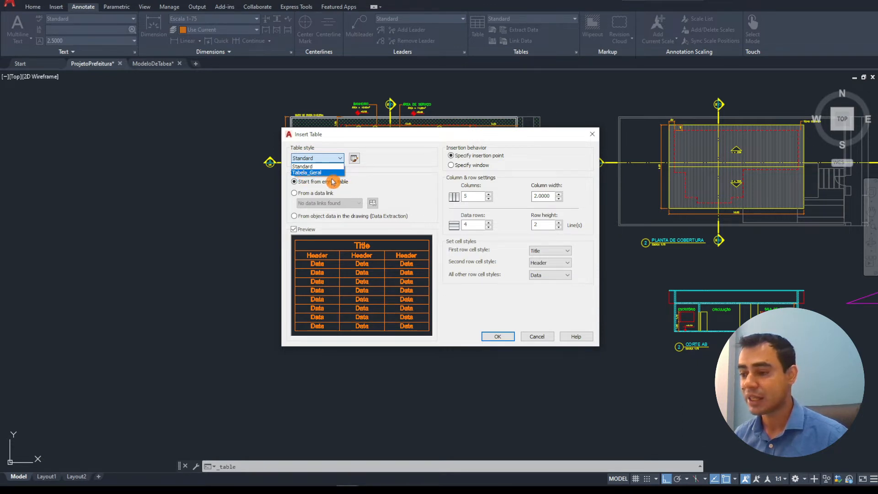
left_click(319, 175)
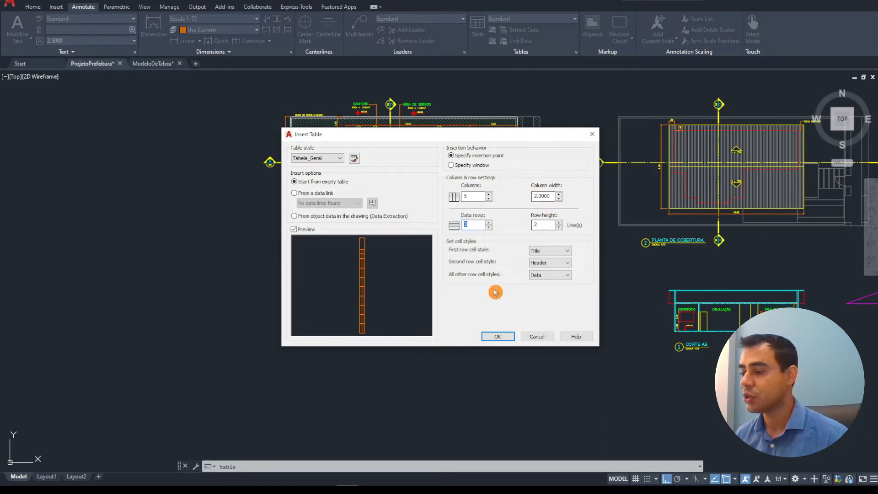
left_click(498, 340)
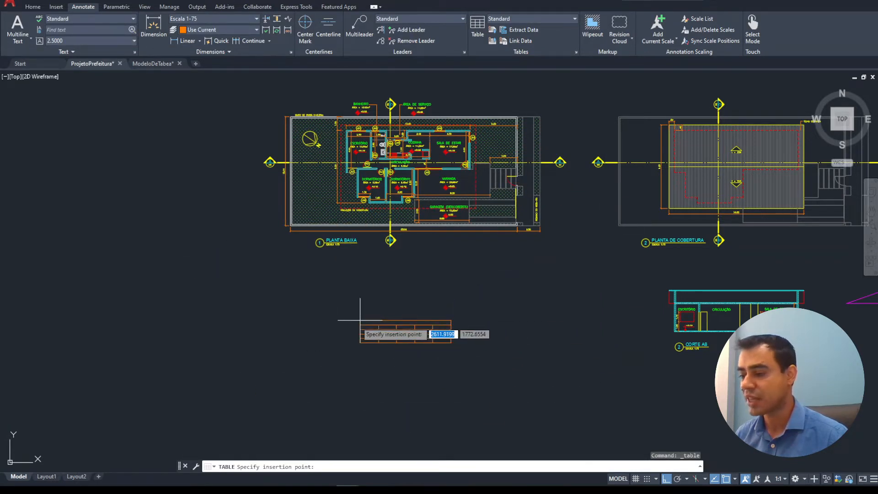
left_click(335, 274)
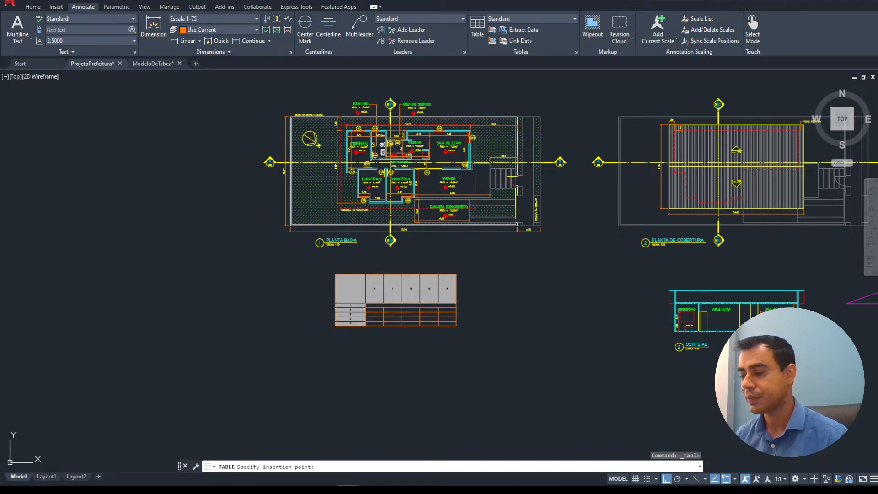
left_click(336, 275)
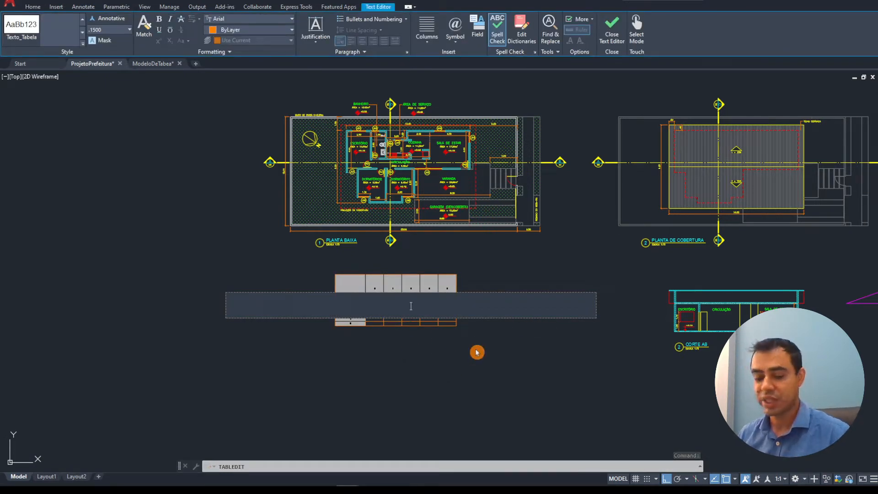
- Enter TABELA DE PORTAS in capitals as the title of the new table
type("tabela")
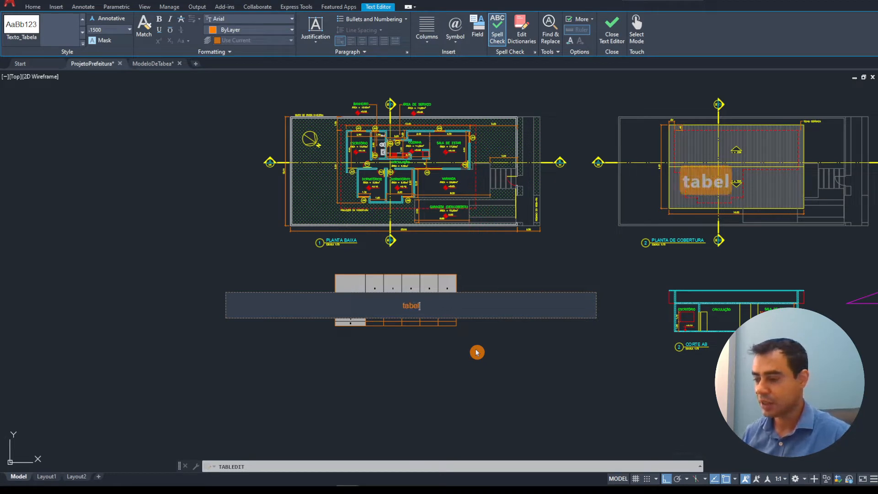
key("BackSpace")
key("BackSpace")
key("BackSpace")
key("BackSpace")
key("BackSpace")
key("BackSpace")
key("Caps_Lock")
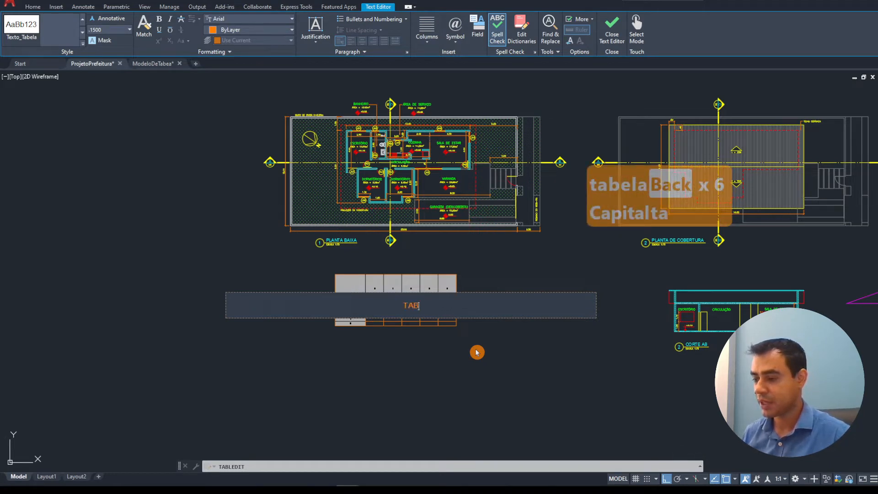
type("TABELA DE PORTAS")
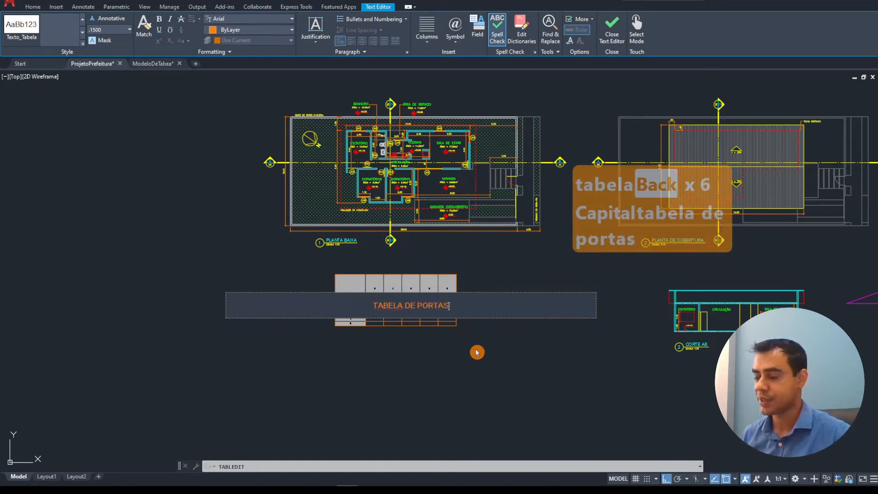
left_click(477, 352)
scroll(402, 297, "up", 4)
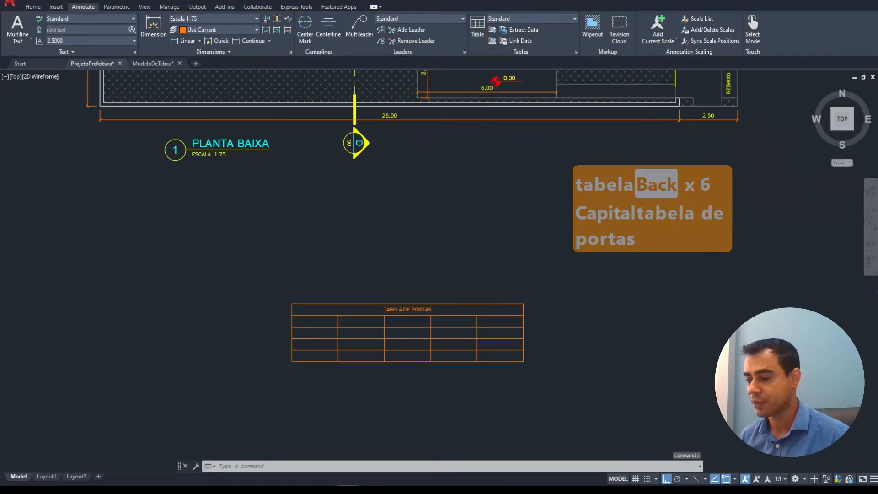
scroll(412, 308, "up", 2)
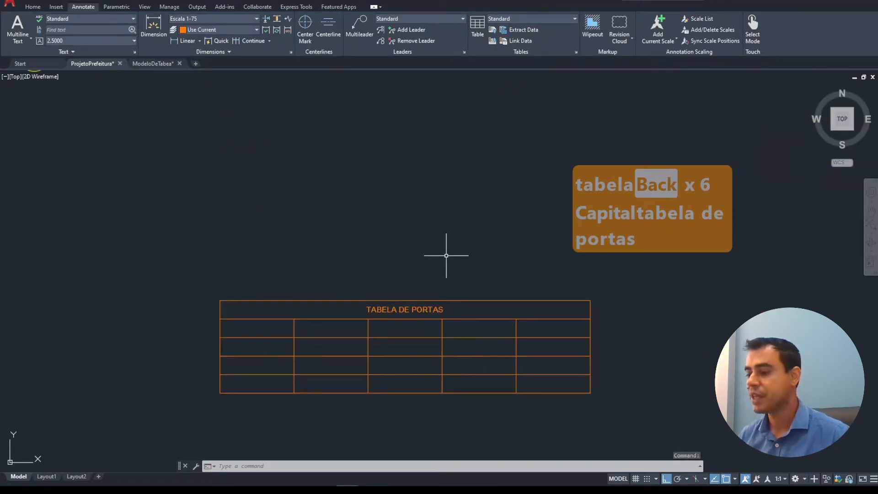
- Examine the door tags in the rooms of the PLANTA BAIXA floor plan
scroll(447, 251, "down", 4)
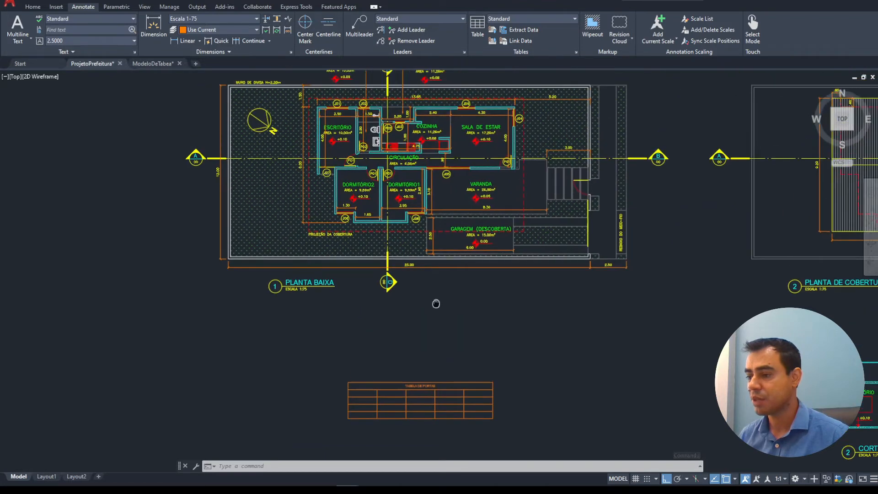
scroll(413, 199, "up", 5)
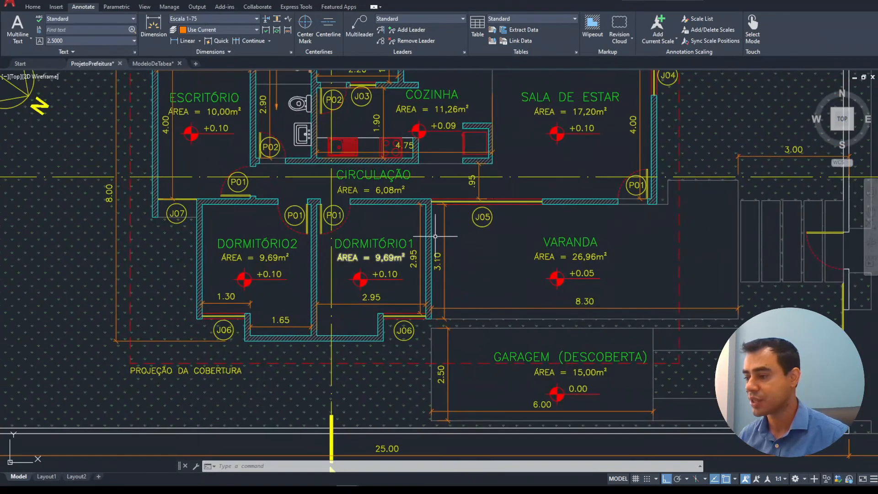
middle_click_drag(436, 236, 431, 287)
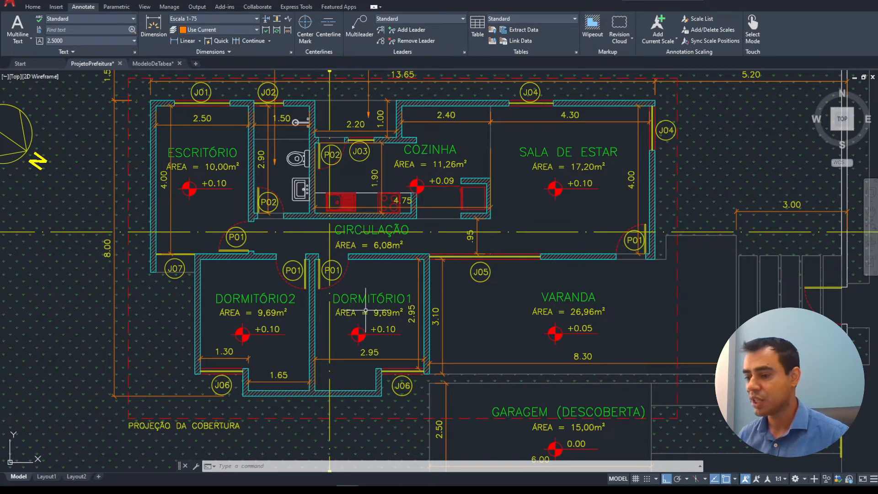
scroll(366, 310, "down", 1)
middle_click_drag(388, 330, 400, 166)
scroll(396, 357, "down", 1)
middle_click_drag(395, 357, 387, 254)
- Enter ID as the first column's header in the TABELA DE PORTAS table
scroll(374, 341, "up", 6)
left_click(261, 284)
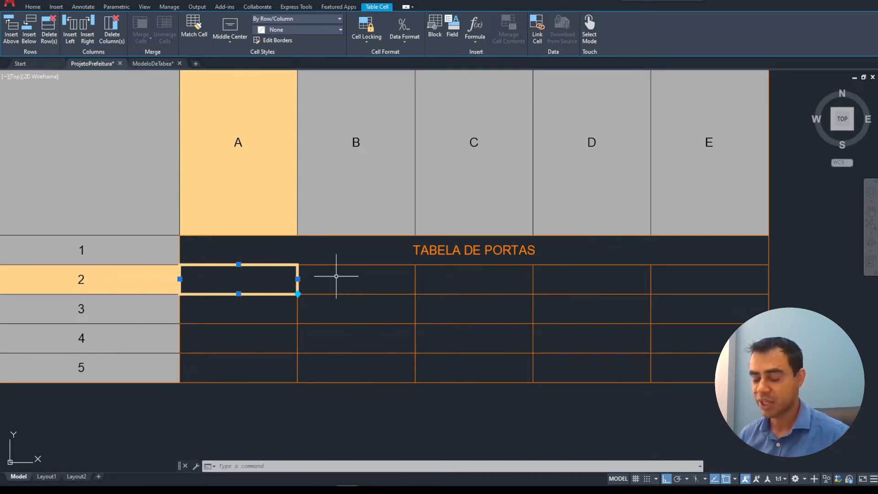
type("id")
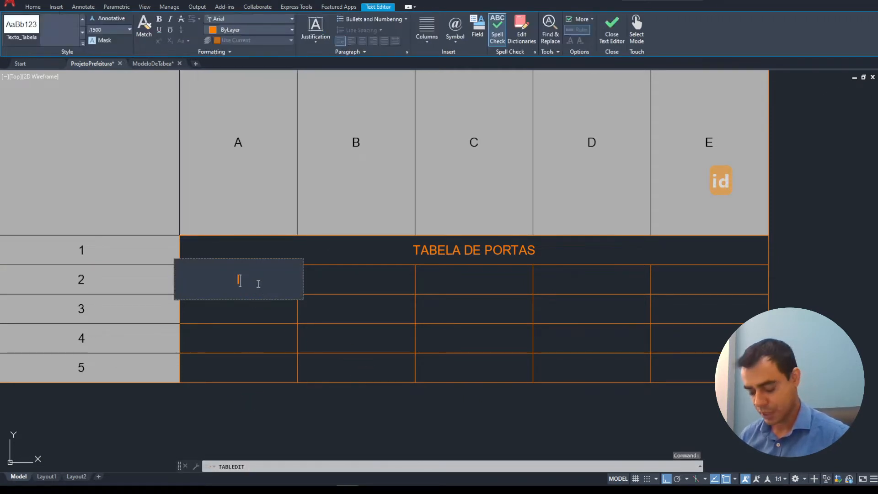
type("ID")
left_click(356, 296)
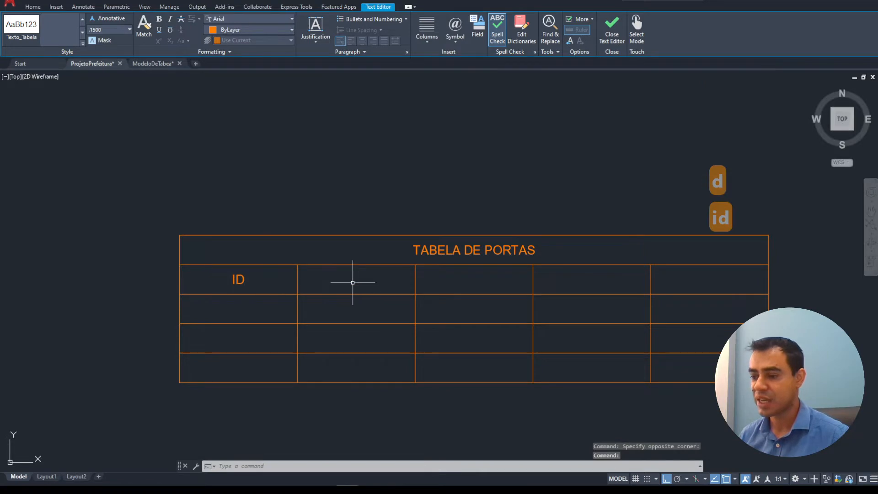
- Check the door tags at the entrances of DORMITÓRIO1 and DORMITÓRIO2 in the floor plan, and return to the door table
scroll(353, 284, "down", 2)
middle_click_drag(340, 173, 309, 442)
middle_click_drag(324, 228, 331, 289)
middle_click_drag(334, 191, 324, 355)
scroll(289, 207, "up", 6)
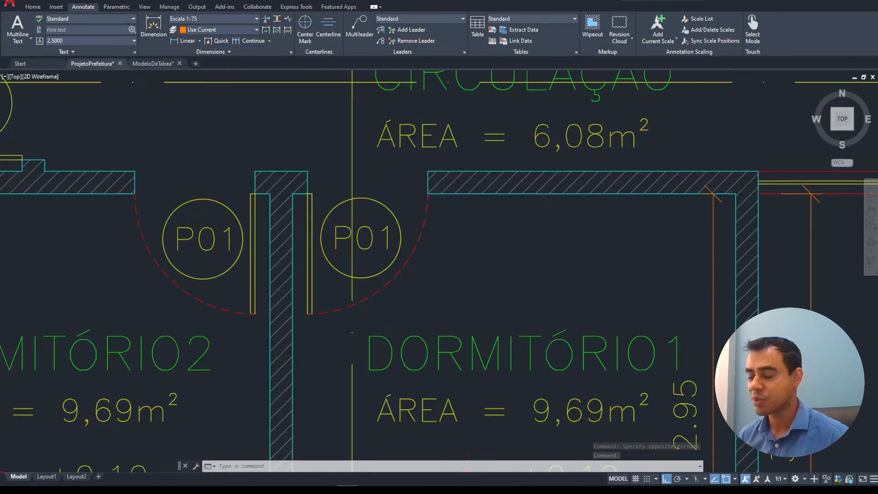
scroll(377, 243, "down", 8)
middle_click_drag(377, 264, 367, 78)
scroll(375, 274, "down", 2)
middle_click_drag(388, 365, 379, 216)
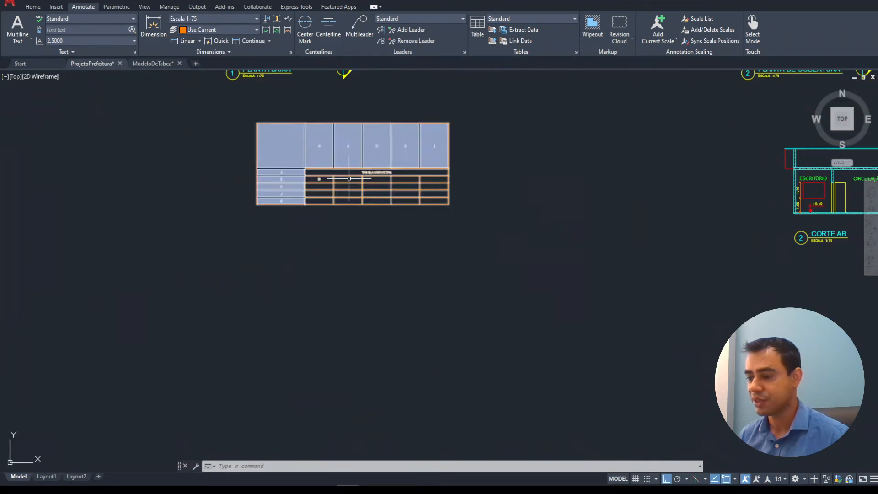
scroll(348, 181, "up", 10)
middle_click_drag(346, 183, 397, 228)
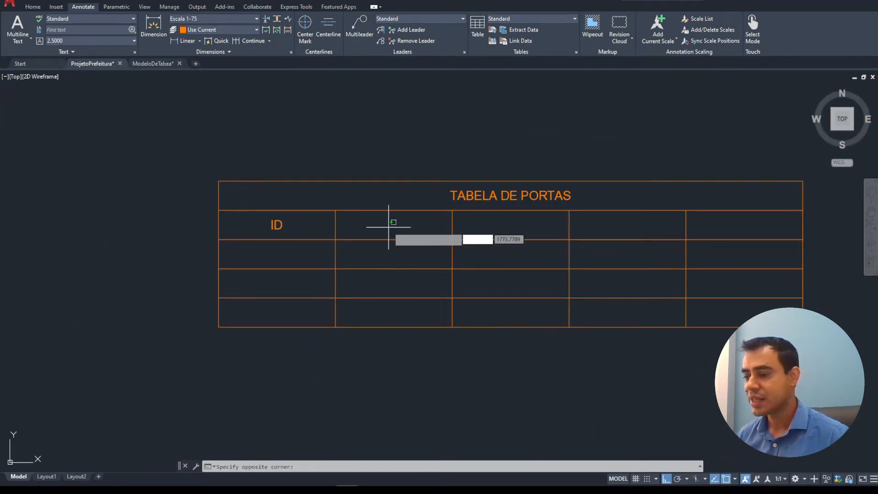
- Enter DESCRIÇÃO as the second column's header in the TABELA DE PORTAS table
left_click(395, 229)
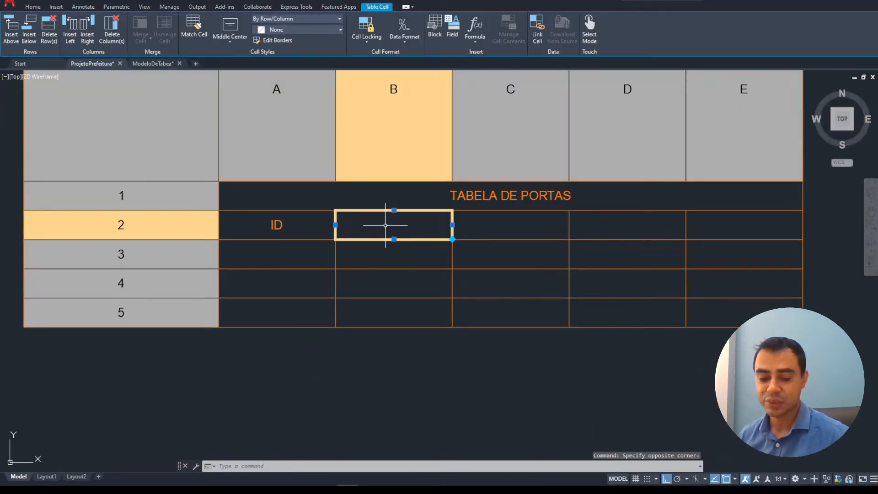
type("d")
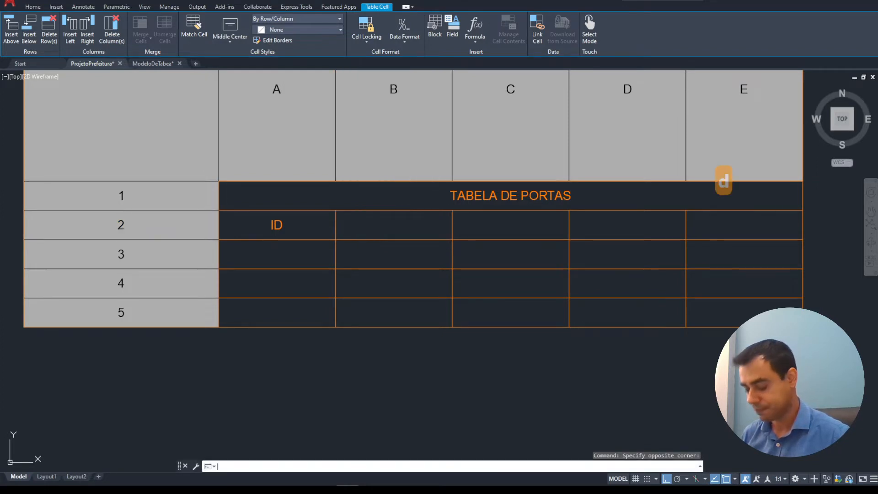
type("DESCR")
key("BackSpace")
key("BackSpace")
key("BackSpace")
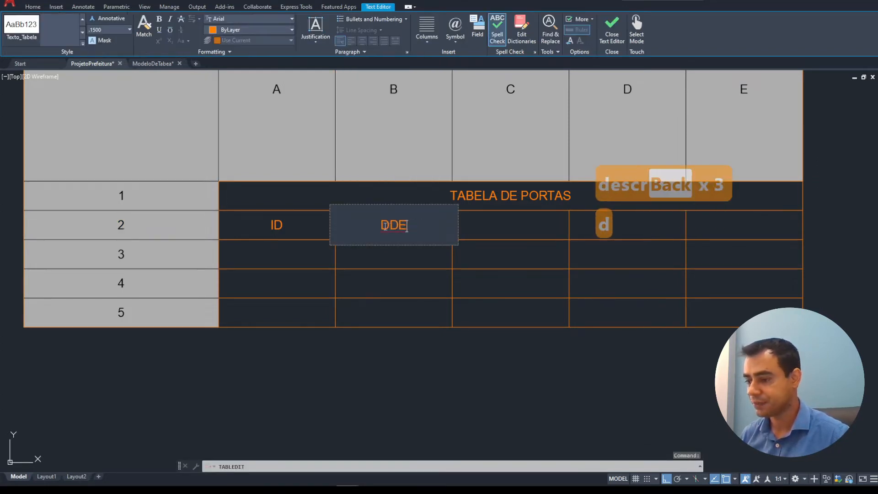
key("BackSpace")
key("BackSpace")
type("ESCRIÇÃO")
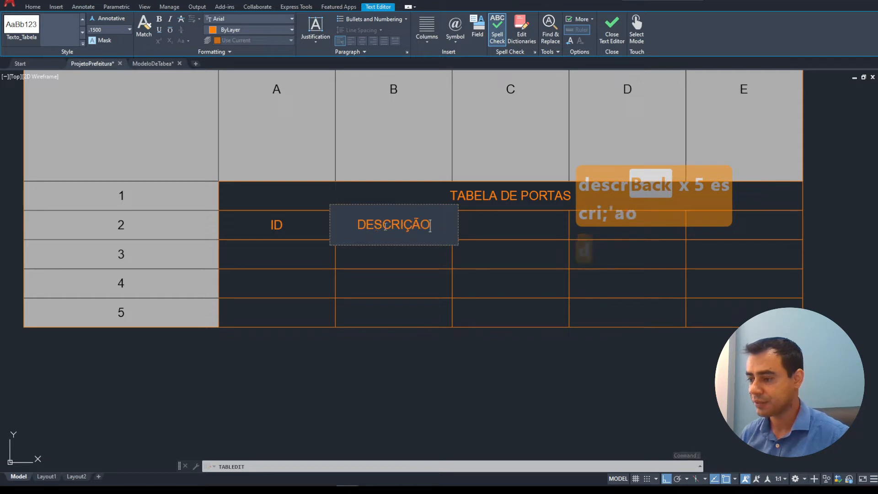
key("Tab")
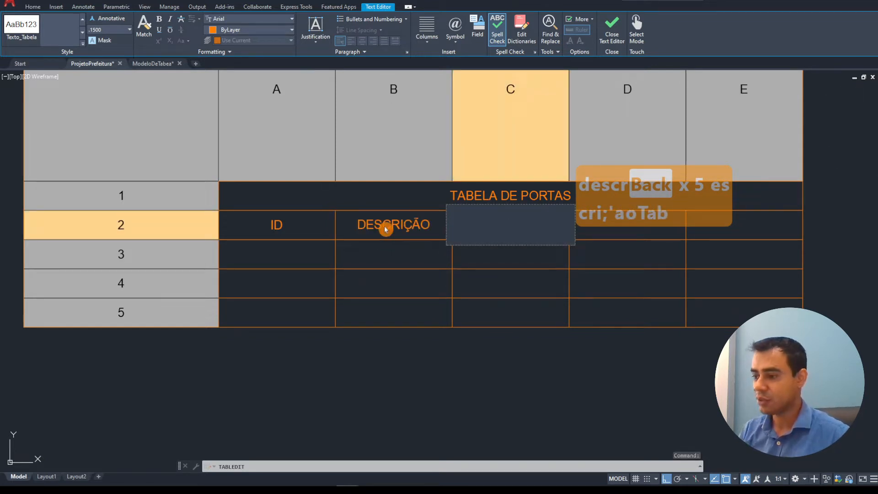
- Enter CONTAGEM, LARGURA and ALTURA as the headers of the third, fourth and fifth columns
type("CONTAGEM")
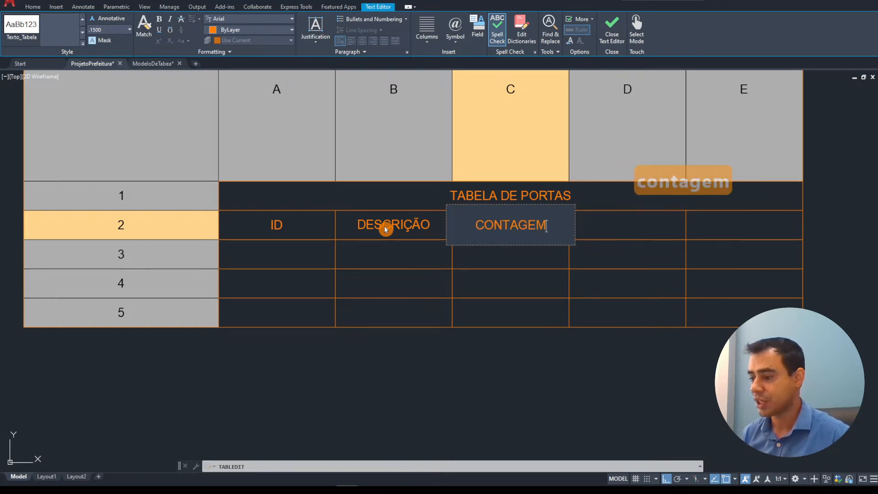
key("Tab")
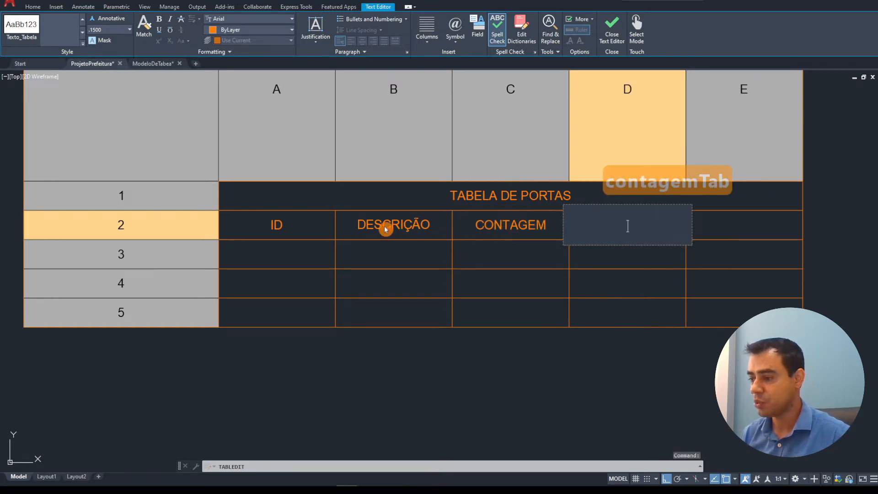
type("LARGURA")
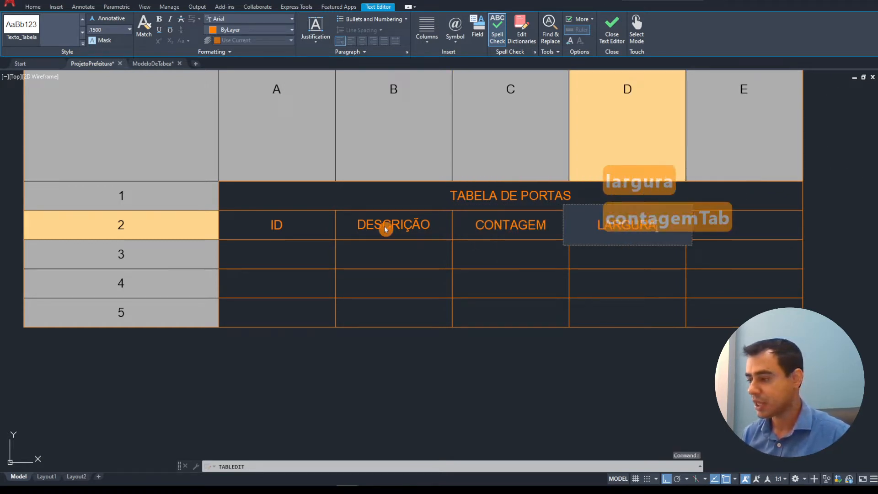
key("Tab")
type("ALTURA")
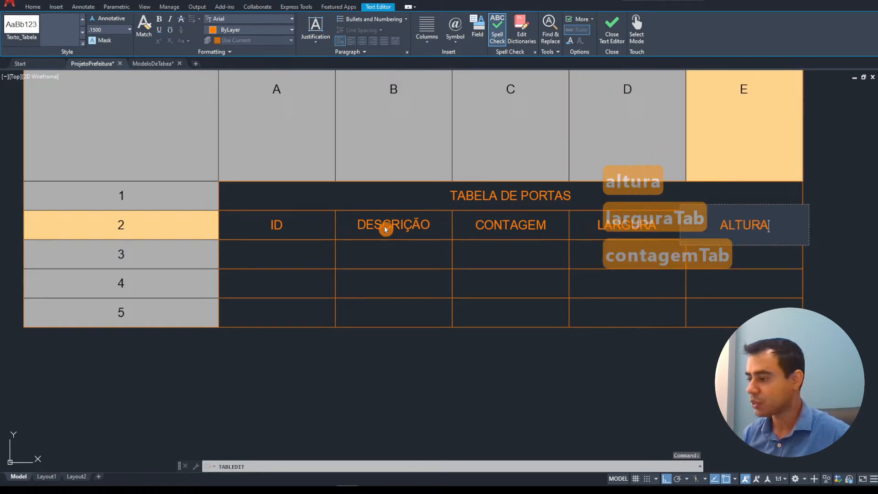
key("Tab")
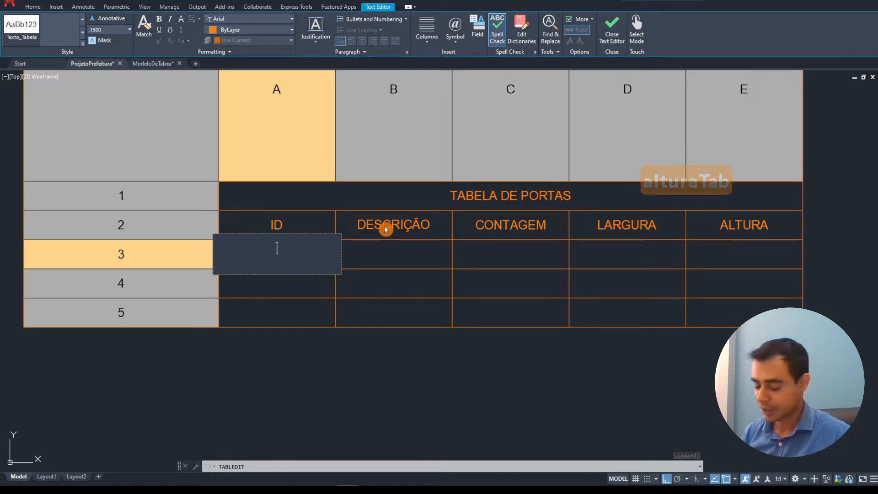
- Fill the first door row with P01, PORTA DE ABRIR DE MADEIRA, 3, 0,80m and 2,10m under the respective headers
type("P01")
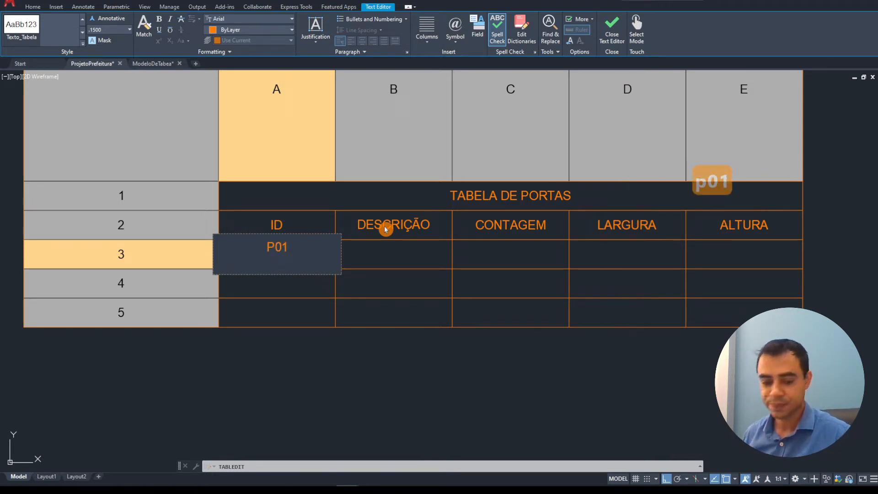
key("Tab")
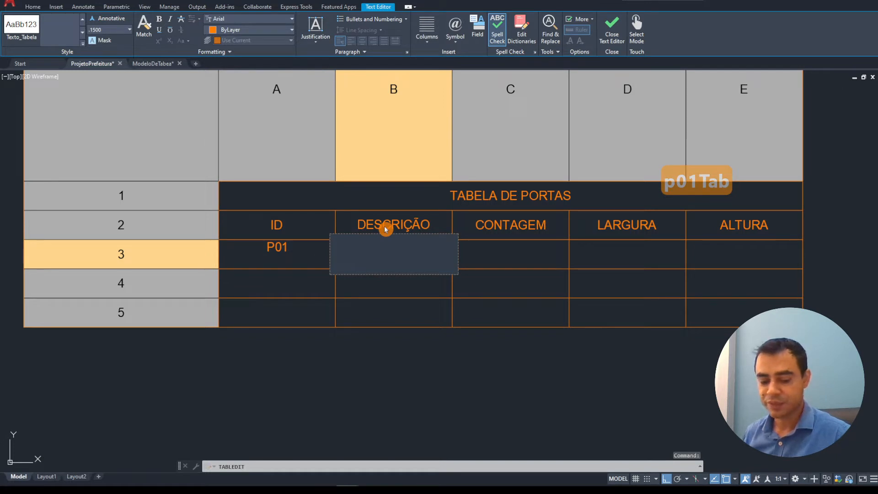
type("PORTA DE AB")
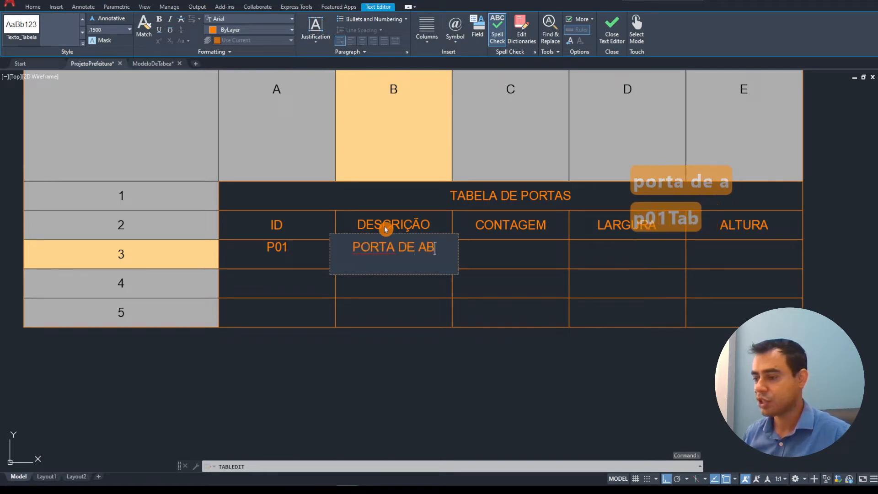
type("RIR DE MADEIRA")
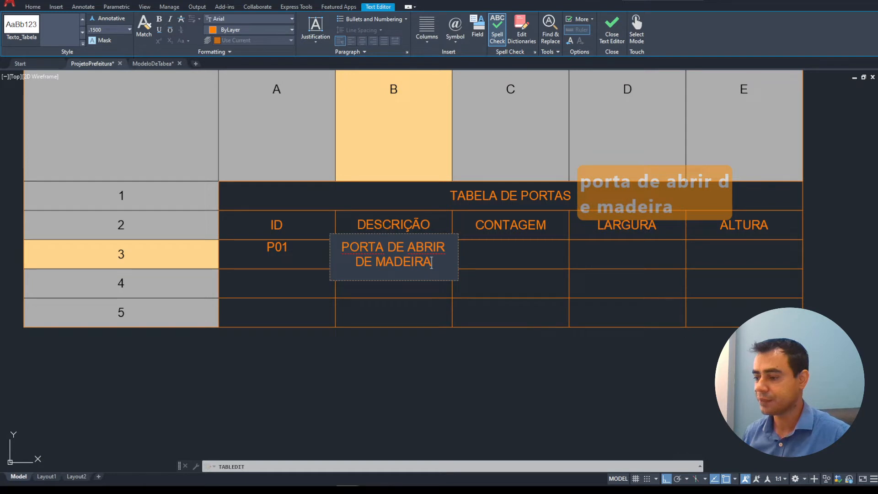
key("Tab")
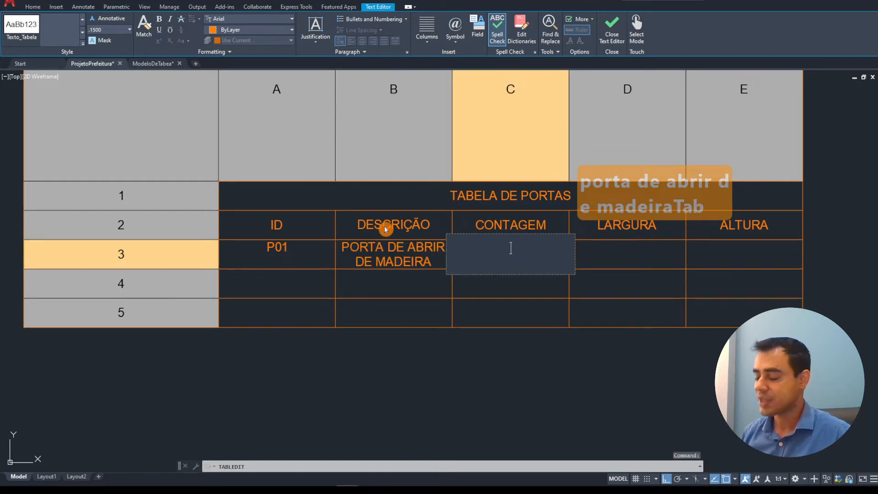
type("3")
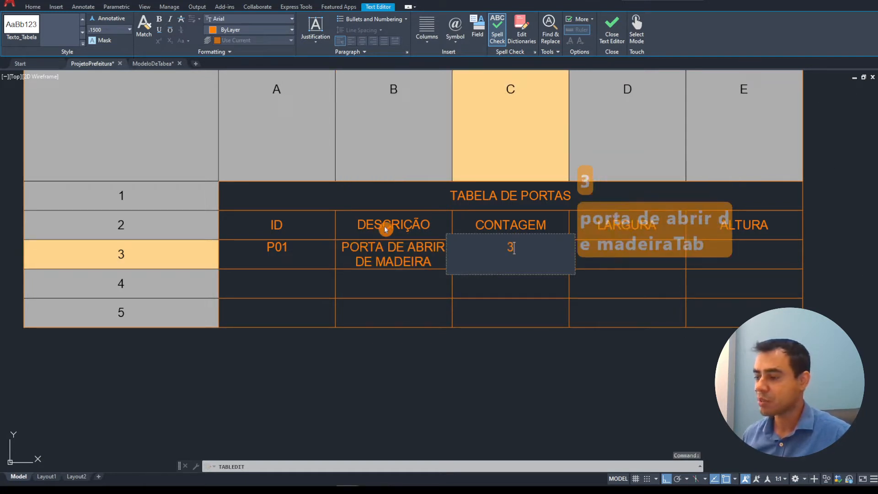
key("Tab")
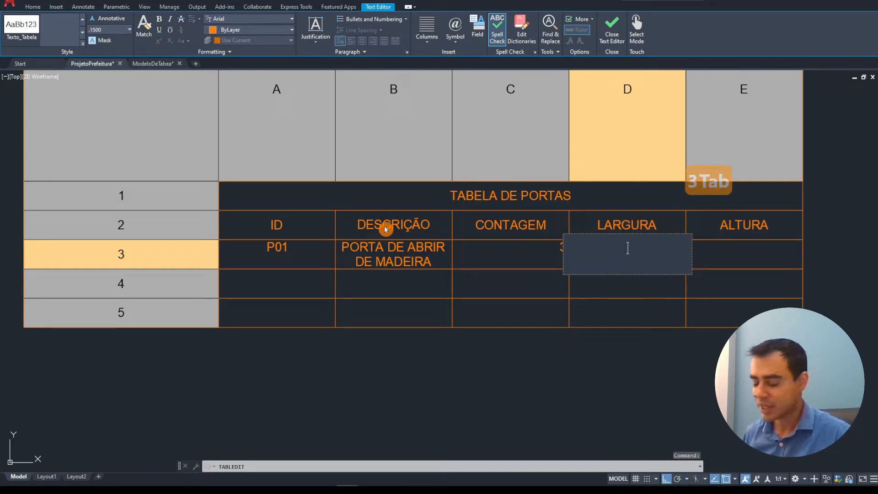
type("0,80m")
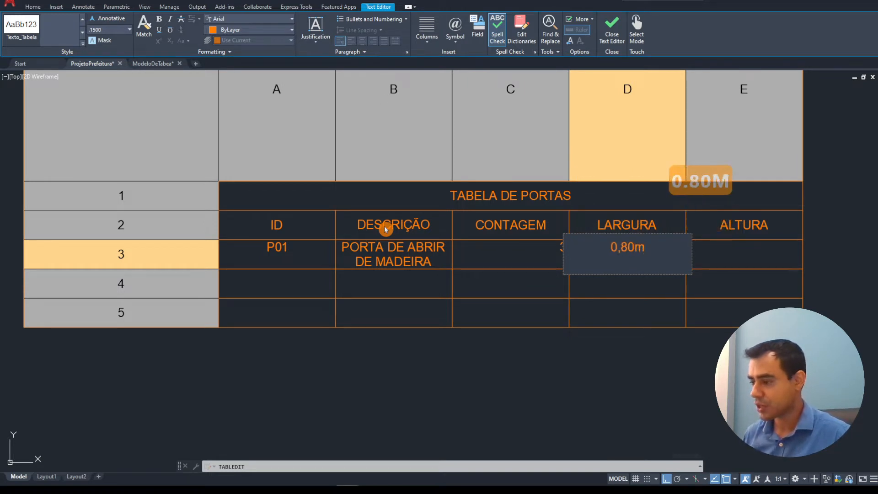
key("Tab")
type("2")
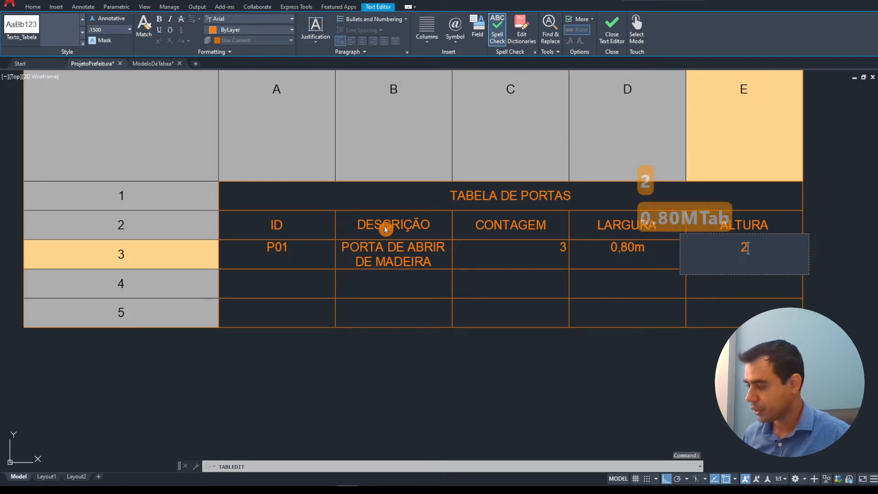
type(",10m")
key("Tab")
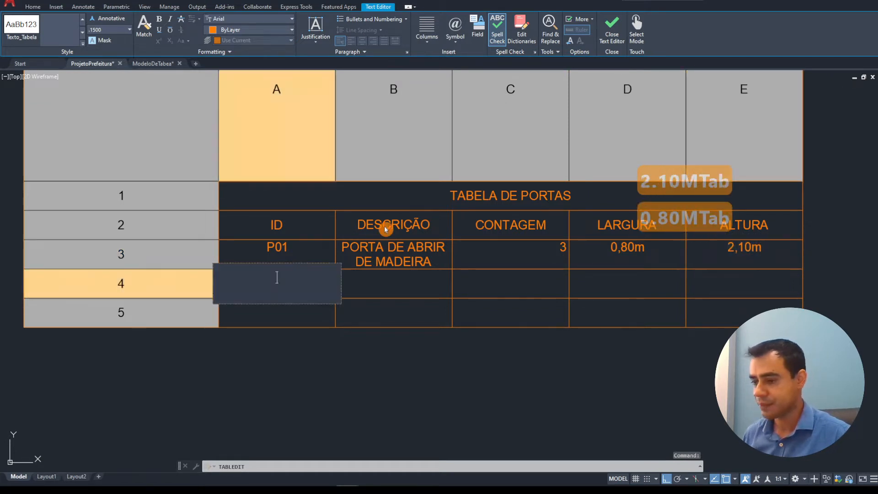
- Fill the second door row with P02, PORTA DE ABRIR DE MADEIRA, 2, 0,70m and 2,10m, and finish editing the table text
type("P02")
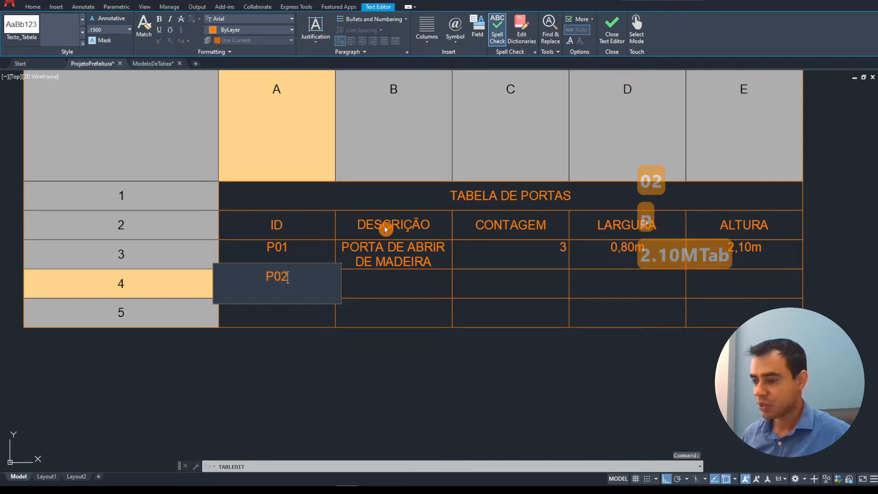
key("Tab")
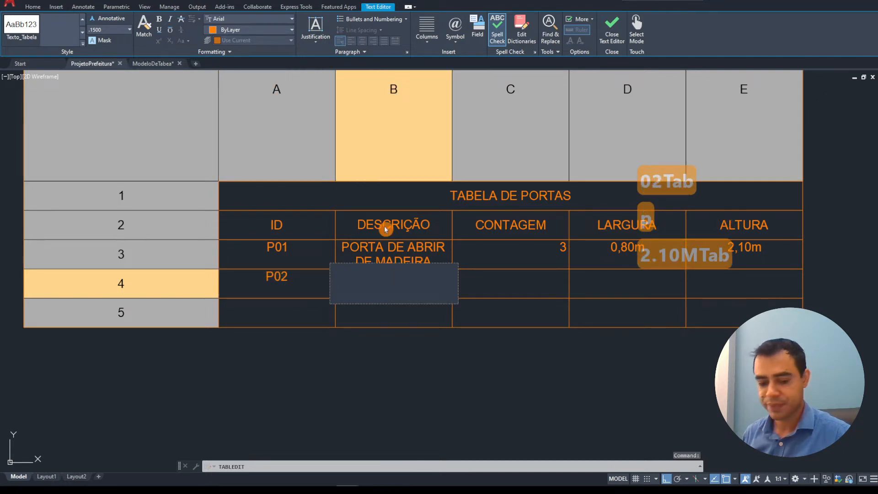
type("PORTA")
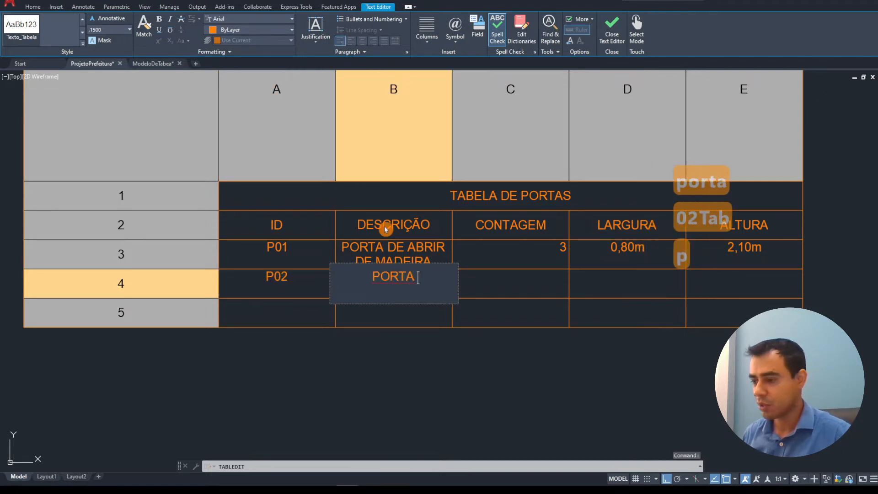
type(" DE ABRIR DE MADEIRA")
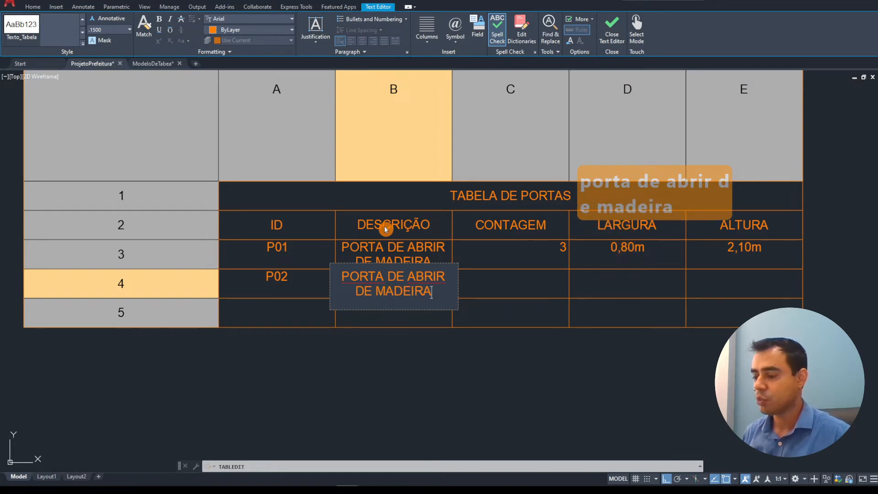
key("Tab")
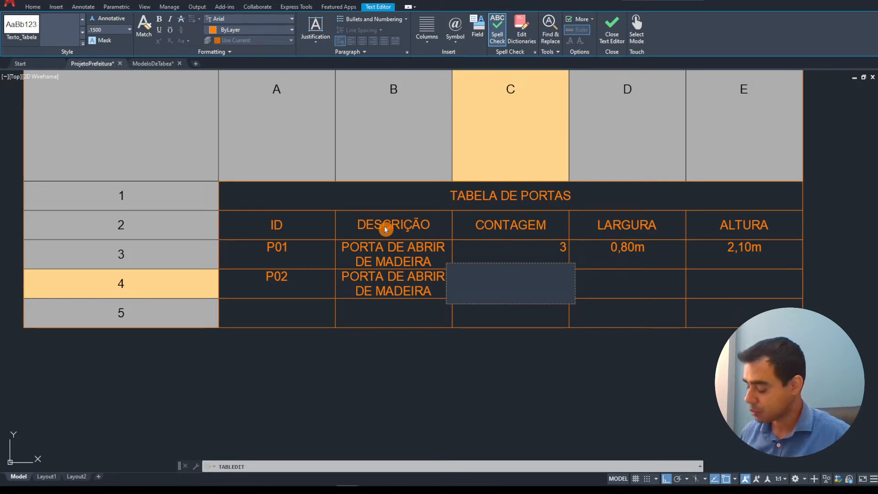
type("2")
key("Tab")
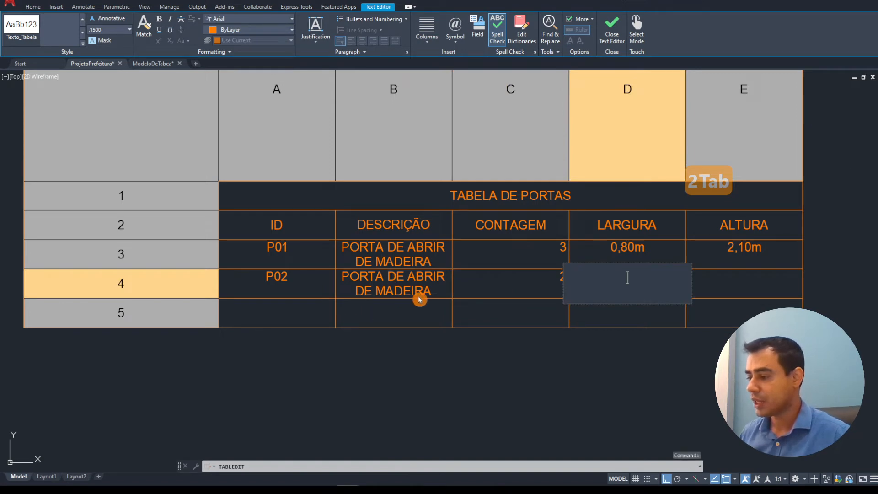
type("0,70")
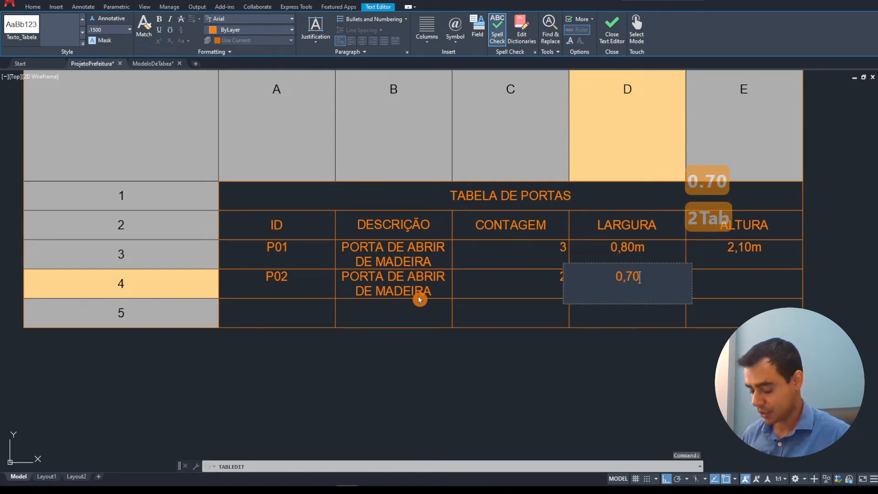
type("m")
key("Tab")
type("2")
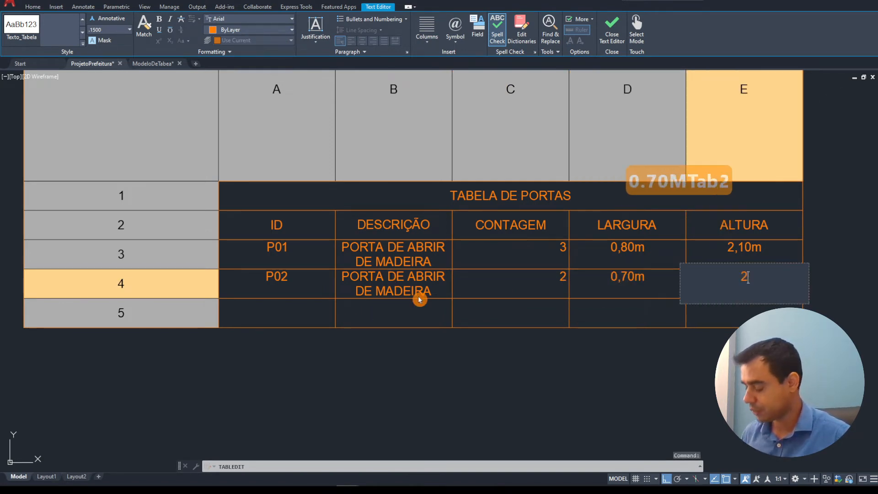
type(",10m")
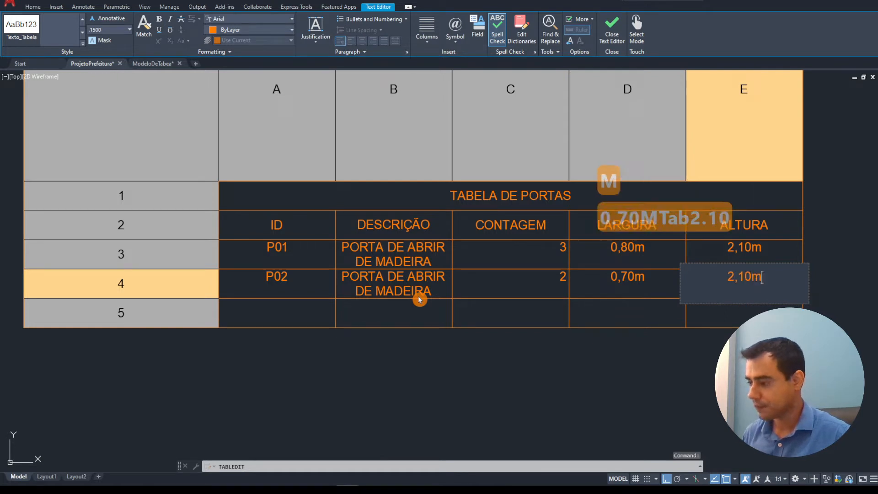
left_click(495, 386)
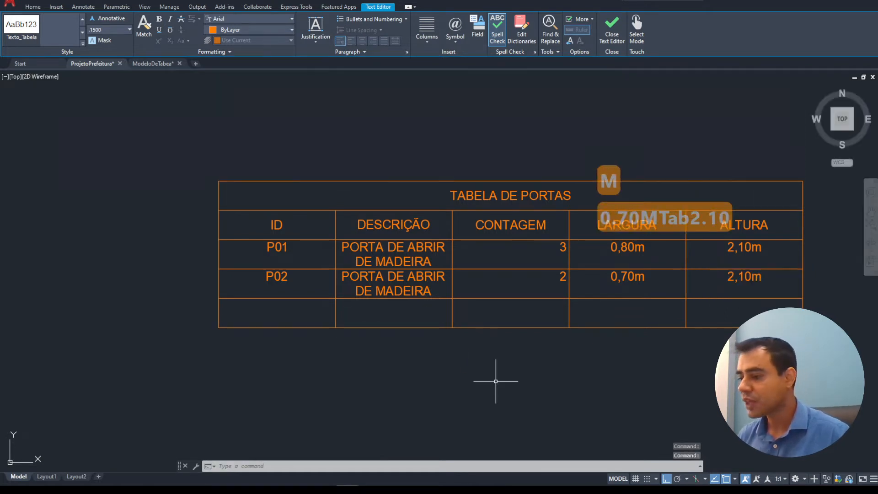
- Delete the empty last row of the door table and deselect the table
left_click(418, 269)
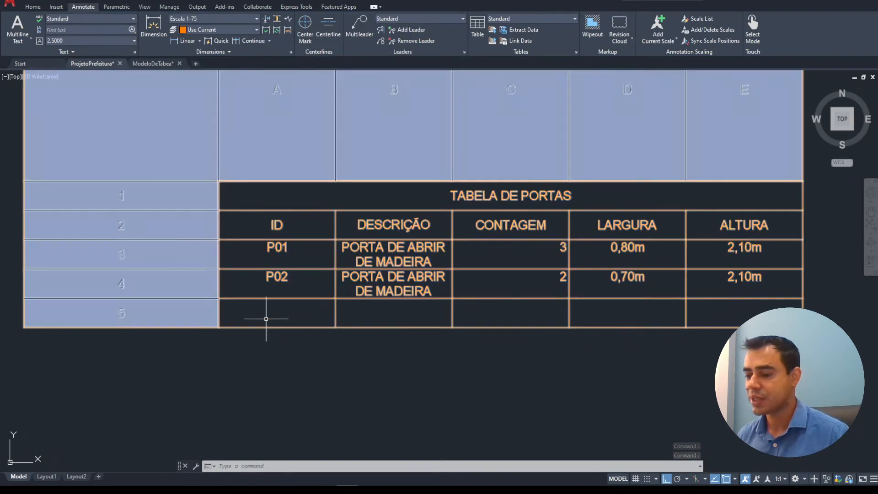
left_click(266, 317)
left_click(265, 323)
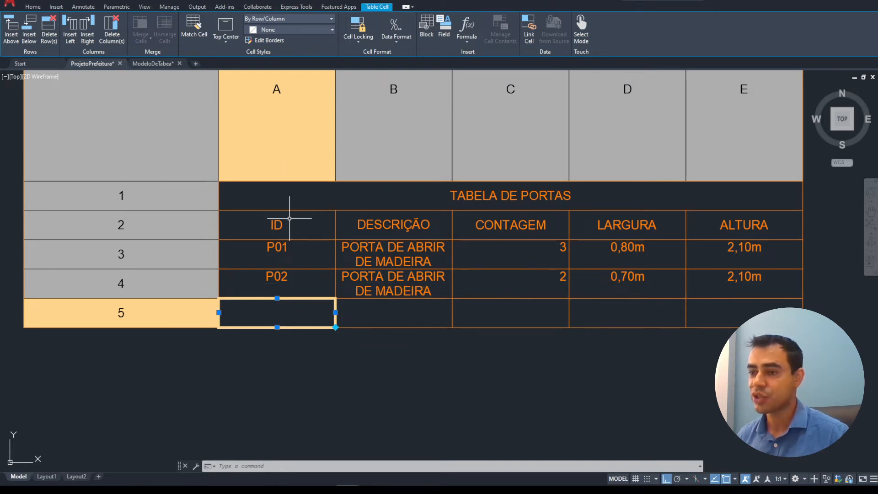
left_click(49, 29)
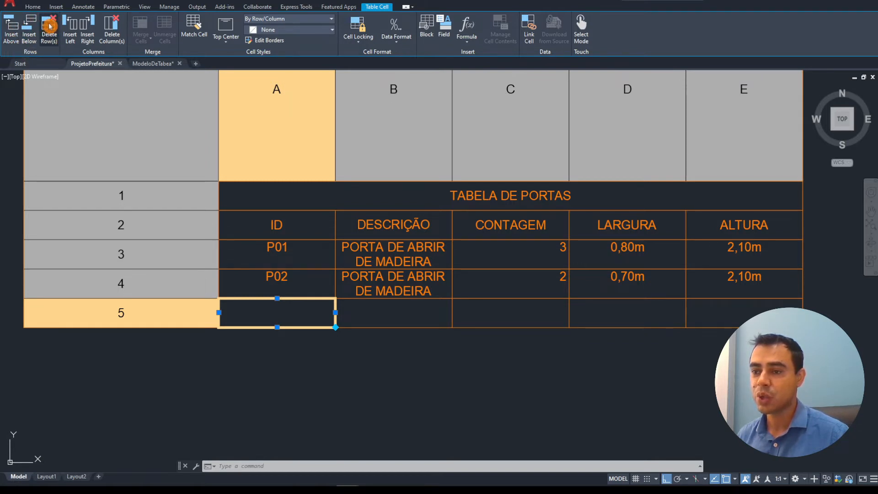
left_click(50, 26)
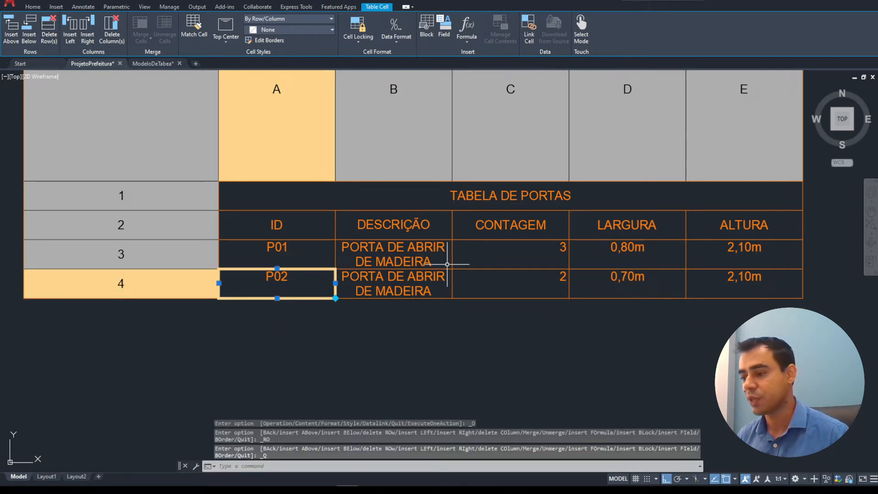
scroll(447, 264, "down", 6)
left_click(486, 317)
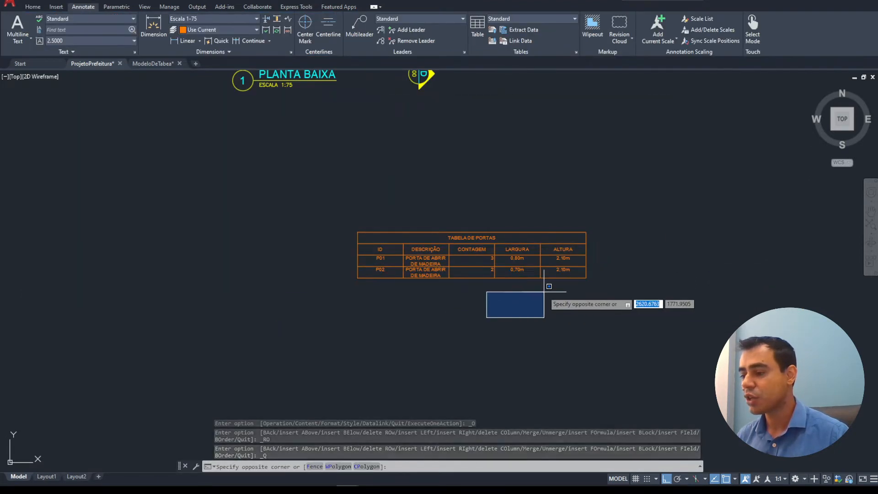
- Examine the window tags J01 to J07 across the rooms of the PLANTA BAIXA floor plan
key("Escape")
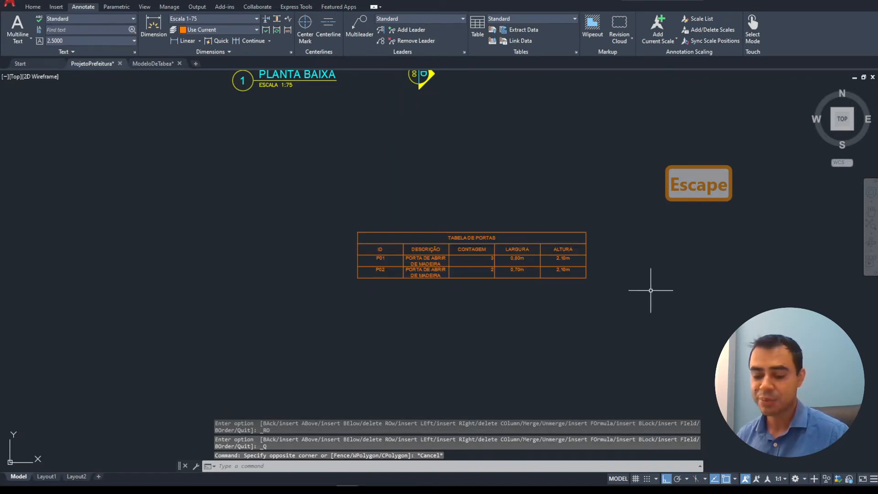
middle_click_drag(537, 176, 536, 264)
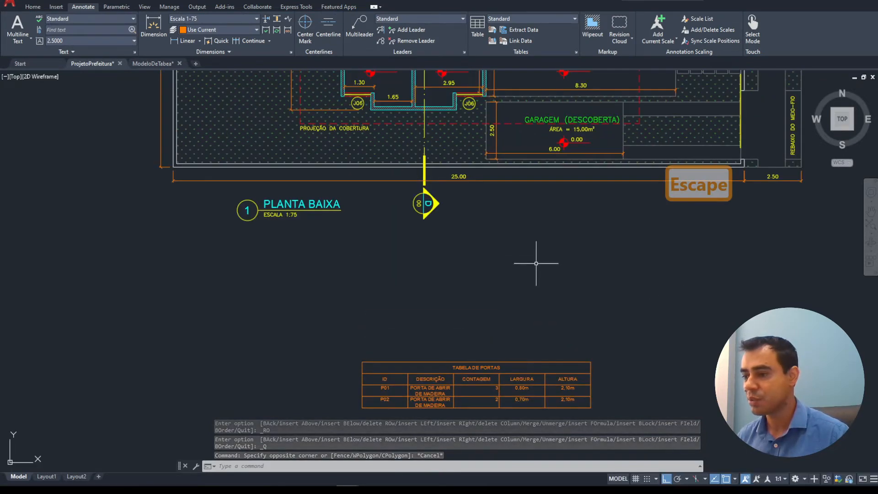
middle_click_drag(531, 231, 488, 361)
middle_click_drag(549, 204, 554, 270)
scroll(553, 234, "up", 1)
scroll(555, 270, "down", 1)
middle_click_drag(361, 177, 360, 203)
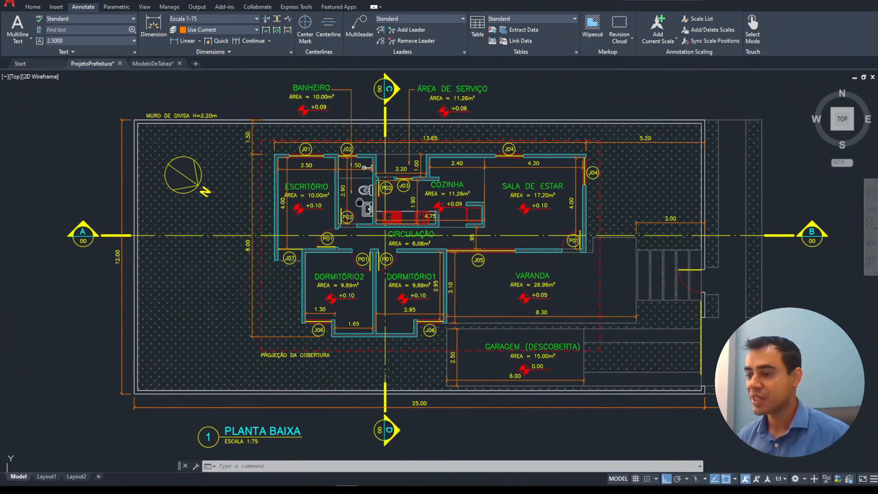
scroll(344, 143, "up", 2)
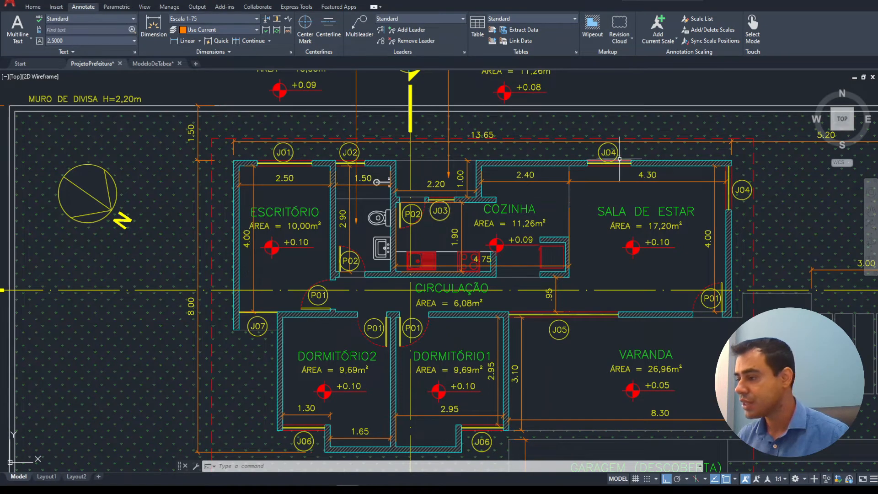
middle_click_drag(716, 196, 742, 100)
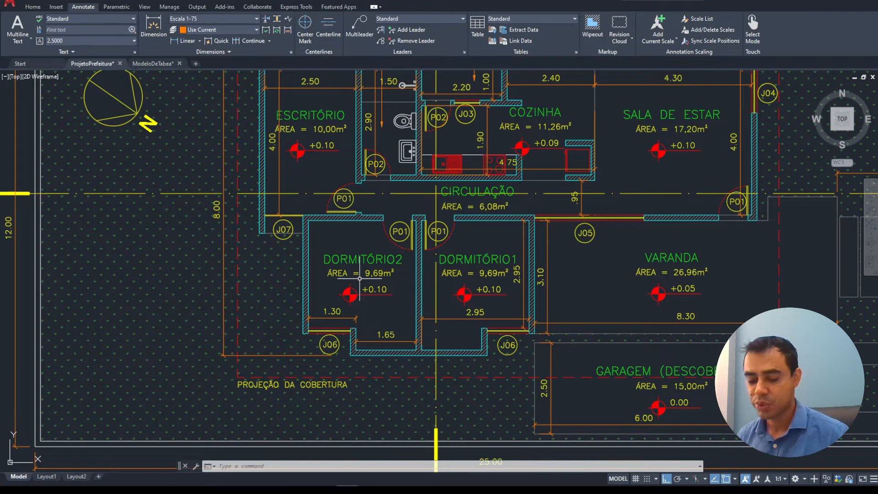
scroll(399, 273, "down", 2)
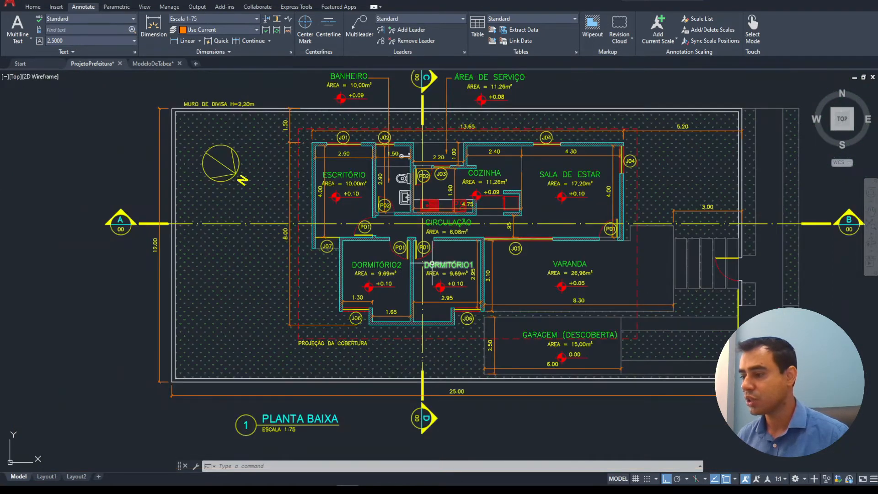
- Set up a new empty table in the Tabela_Geral style with 6 columns and 7 data rows
middle_click_drag(506, 262, 432, 136)
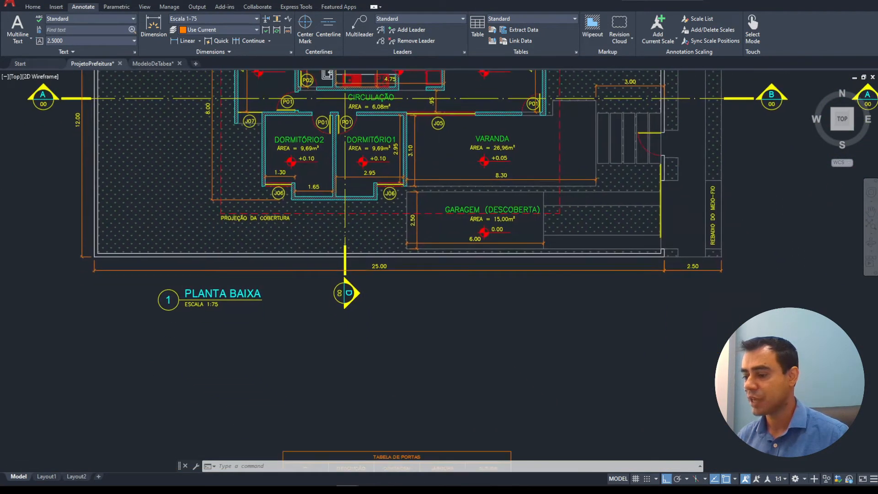
scroll(440, 164, "down", 2)
middle_click_drag(533, 324, 444, 299)
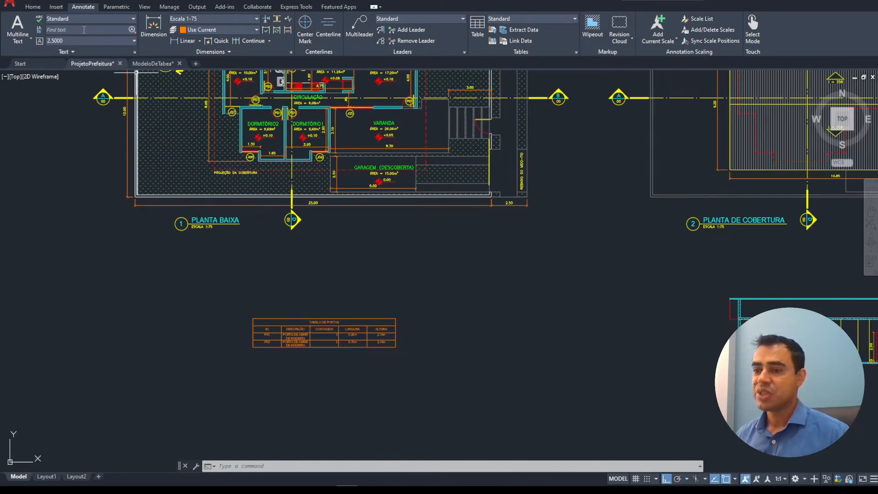
left_click(482, 25)
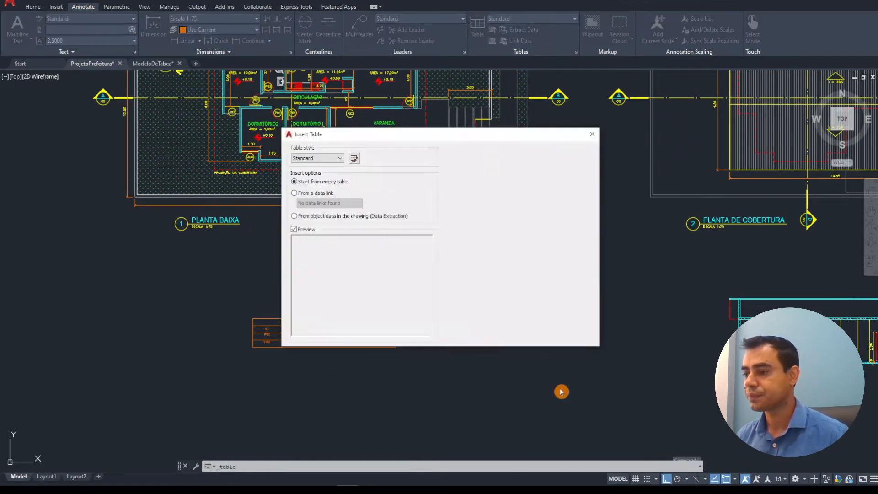
left_click(337, 158)
left_click(324, 172)
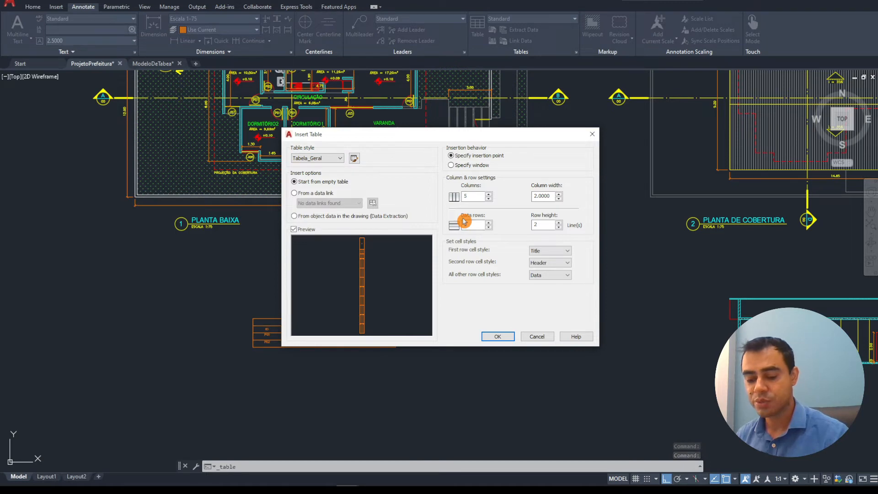
type("3")
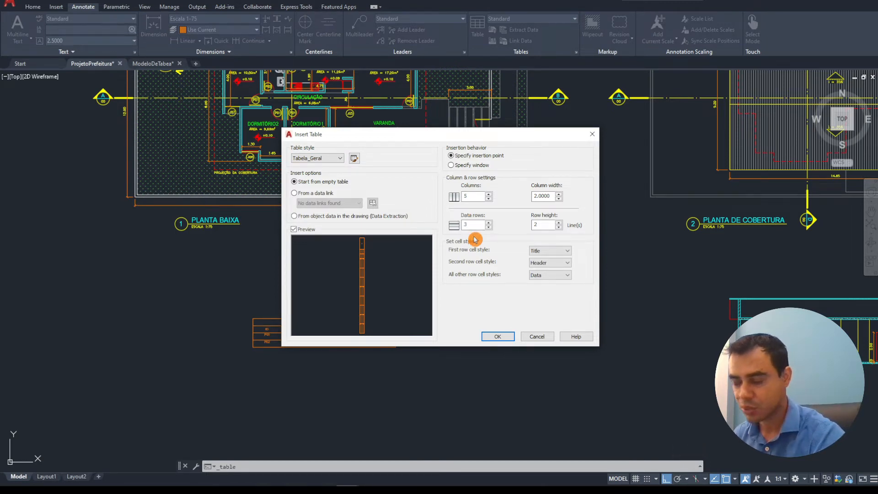
left_click(489, 199)
left_click(489, 199)
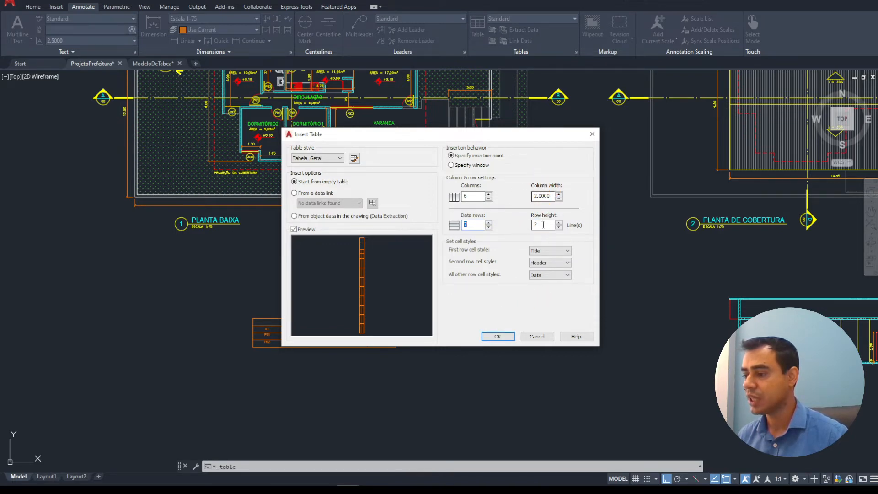
- Place the new table below the door table and title it TABELA DE JANELAS
left_click(497, 337)
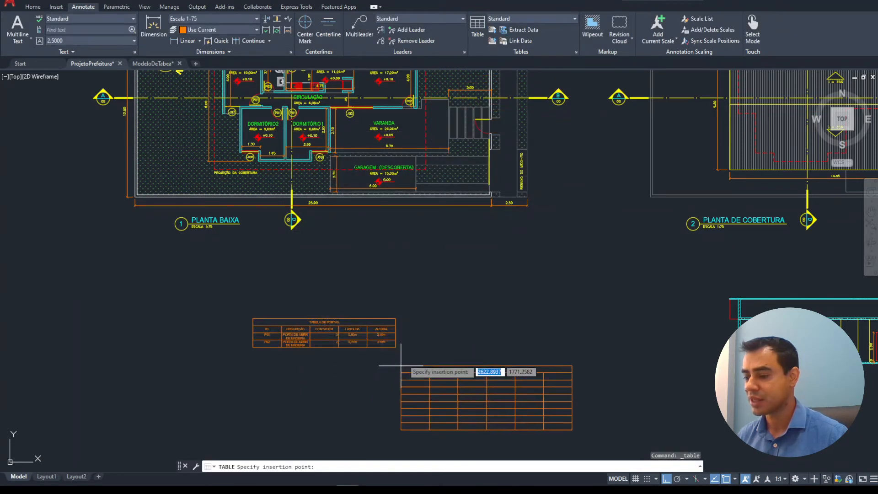
scroll(430, 311, "down", 3)
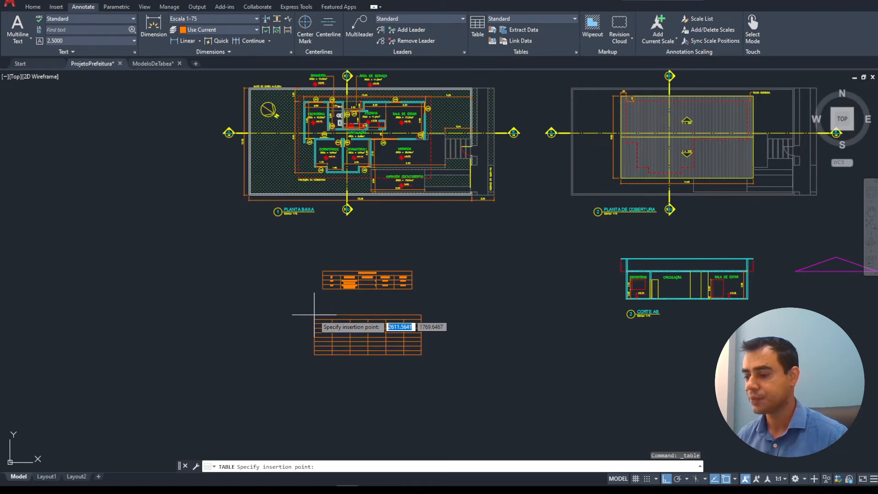
left_click(315, 314)
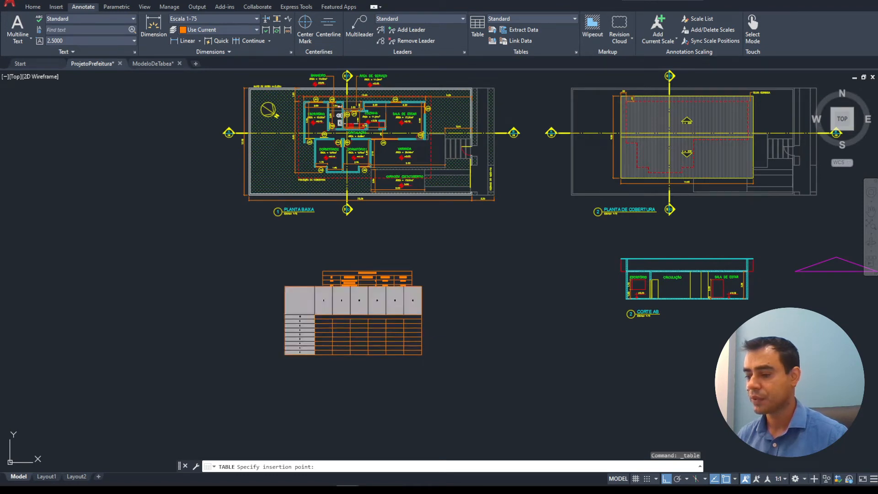
left_click(349, 348)
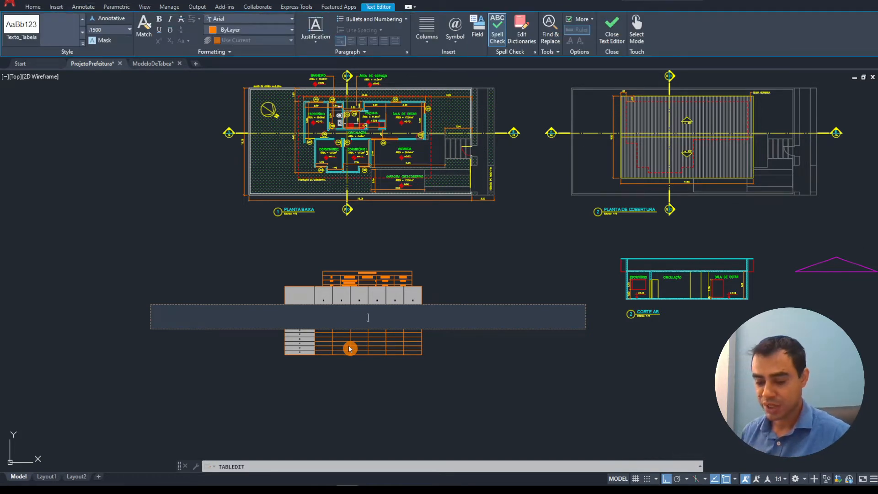
type("TABELA")
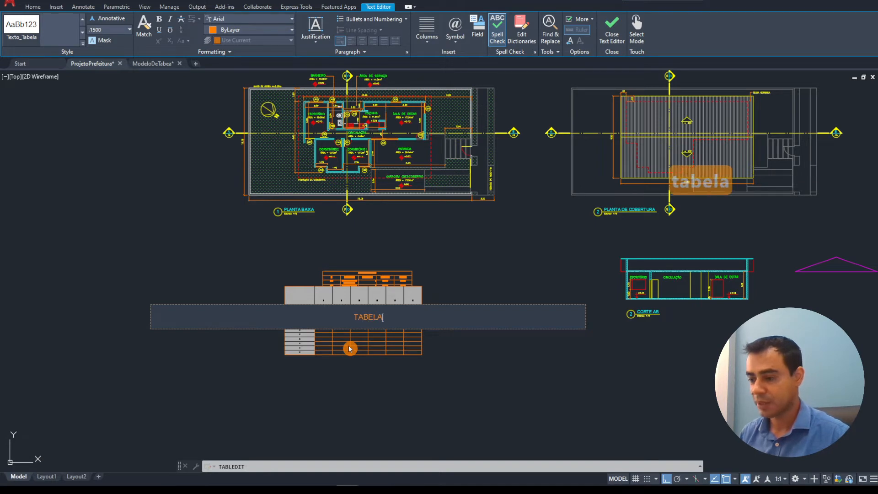
type(" DE JANELAS")
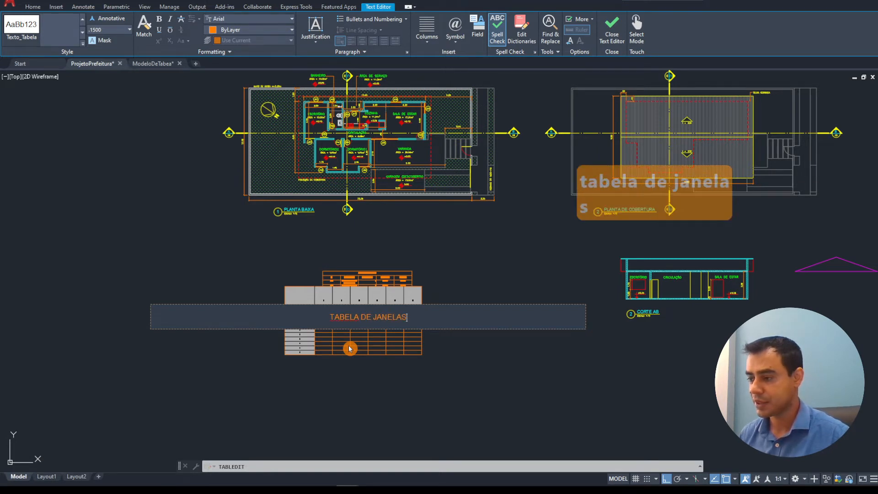
left_click(480, 389)
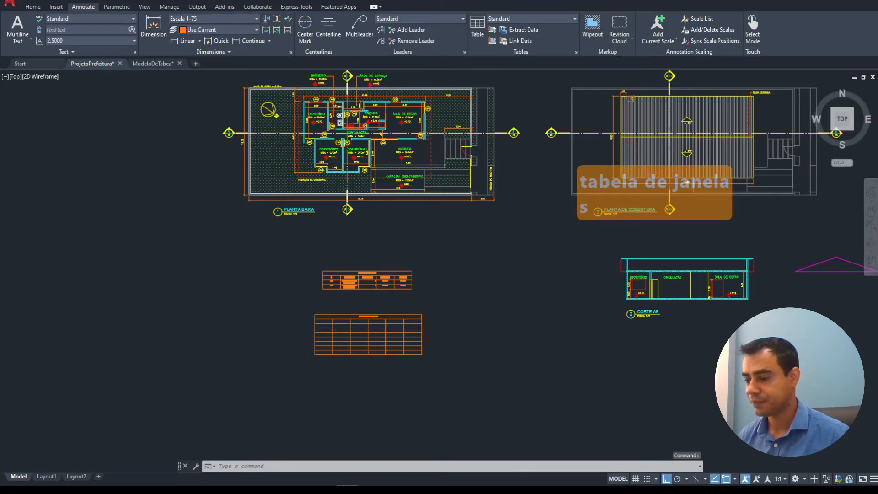
- Enter ID, DESCRIÇÃO and CONTAGEM as the headers of the window table's first three columns
scroll(361, 334, "up", 8)
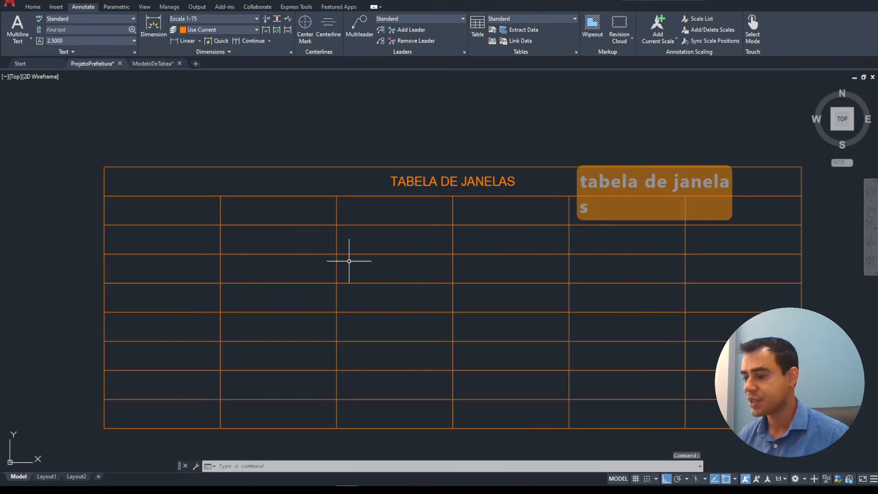
left_click(181, 208)
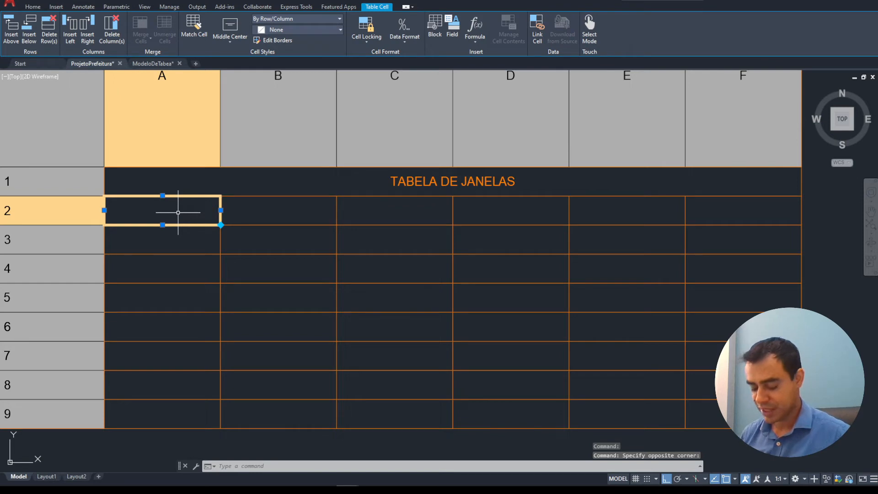
type("IID")
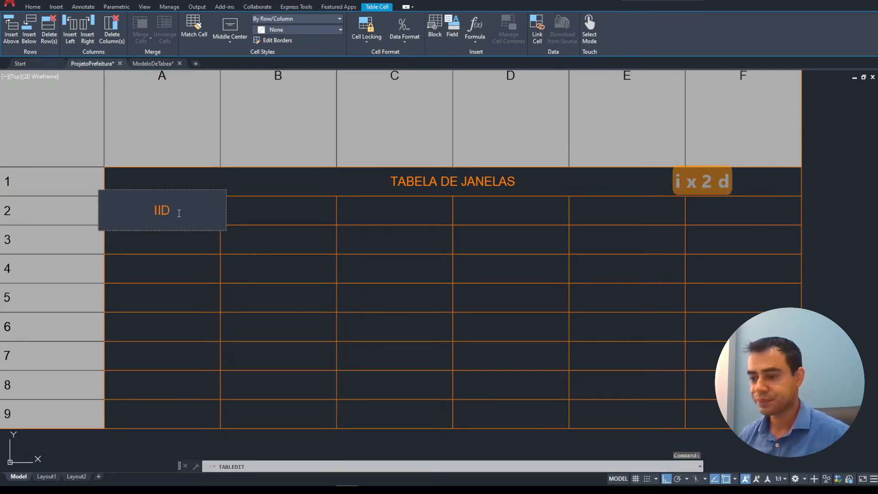
key("BackSpace")
key("BackSpace")
type("D")
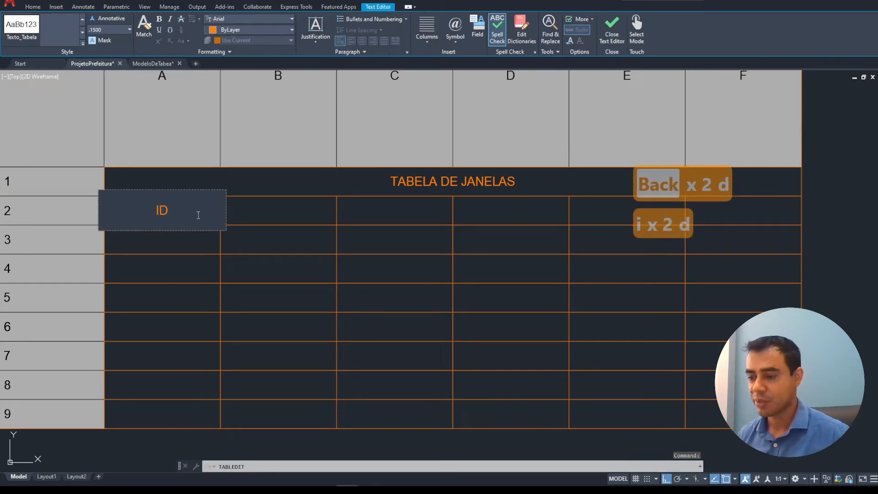
key("Tab")
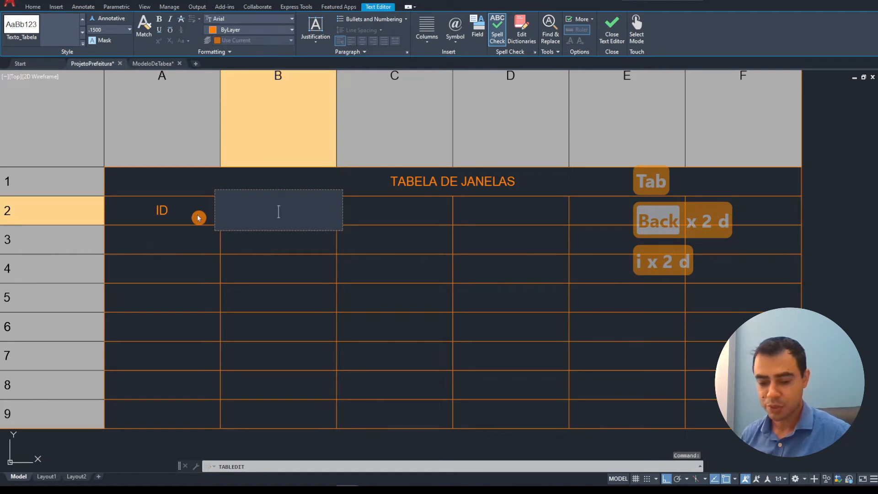
type("DESCRIÇÃO")
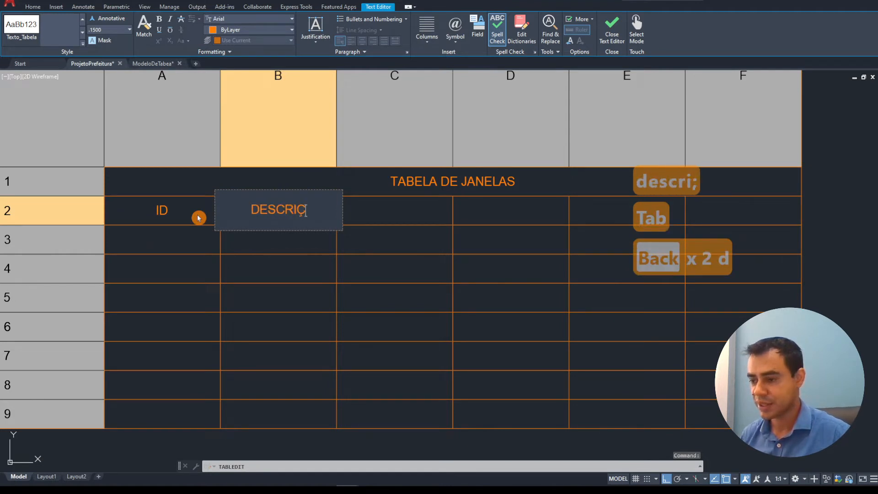
key("Tab")
type("CONTAGEM")
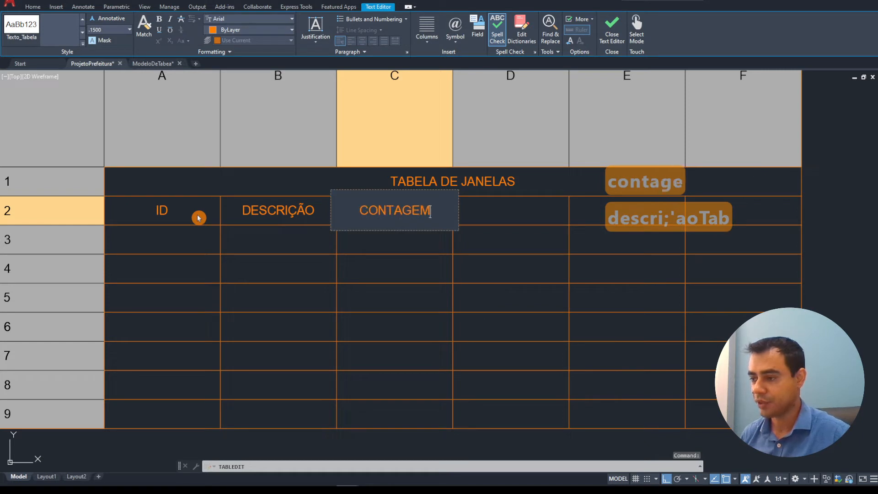
key("Tab")
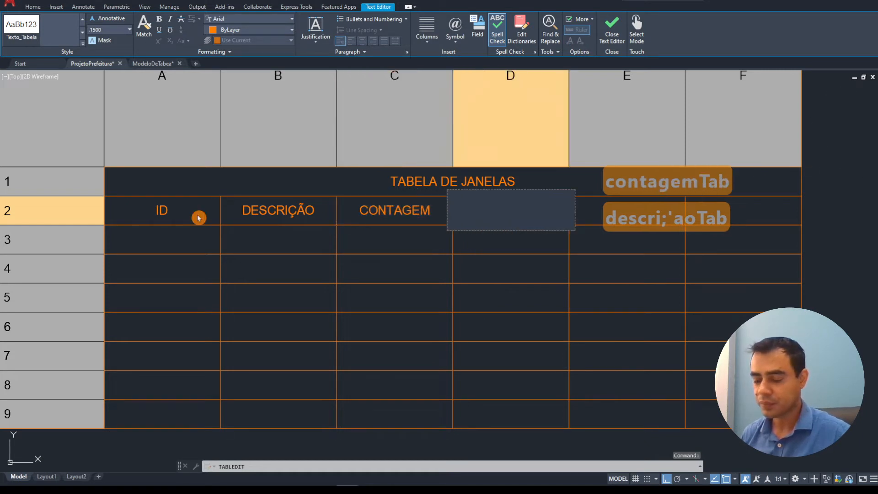
- Enter LARGURA, ALTURA and PEITORIL as the headers of the window table's last three columns
type("LARGURA")
key("Tab")
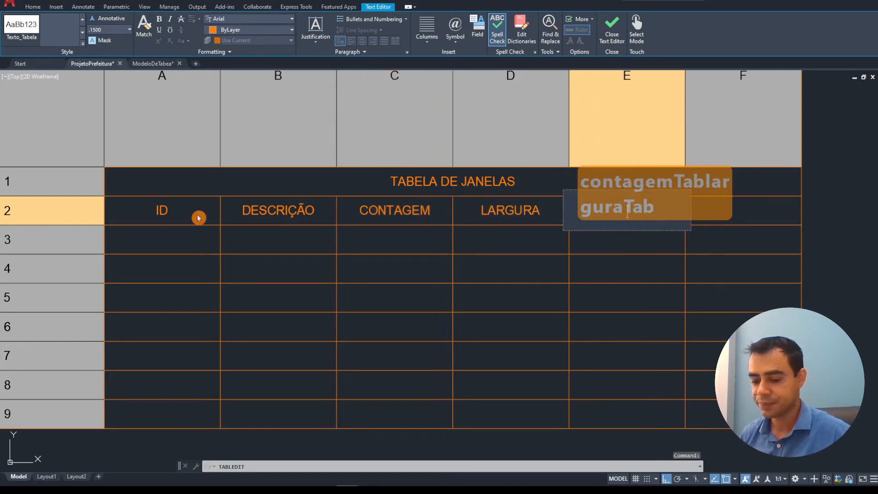
type("ALTURA")
key("Tab")
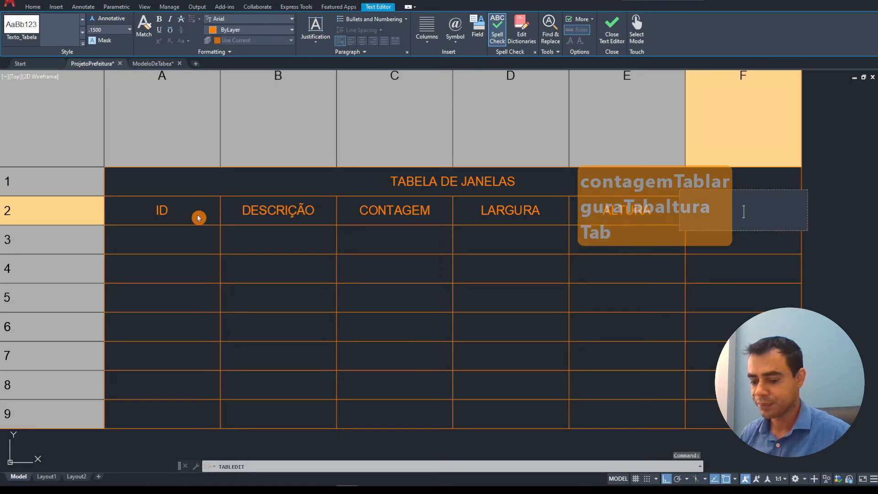
type("PEITORIL")
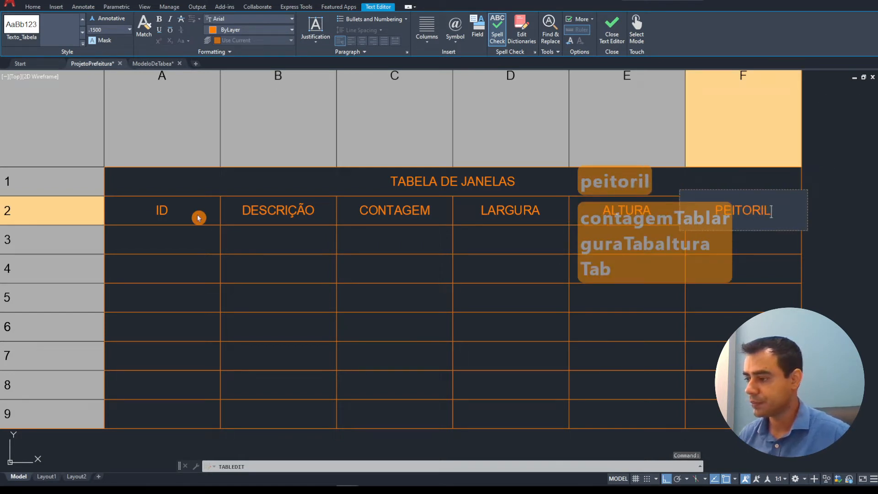
key("Tab")
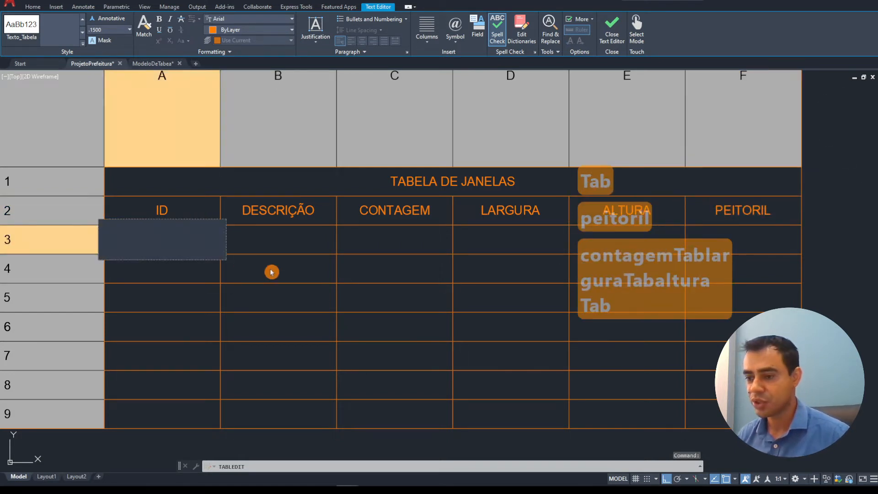
- Enter J01 as the first window's ID and JANELA TIPO BLINDEX COM 2 FOLHAS MÓVEIS as its description in row 3
type("J")
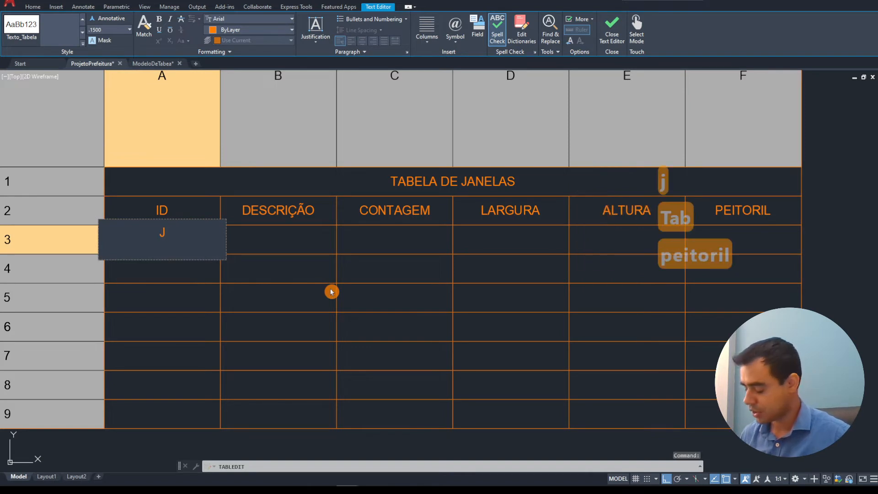
type("01")
key("Tab")
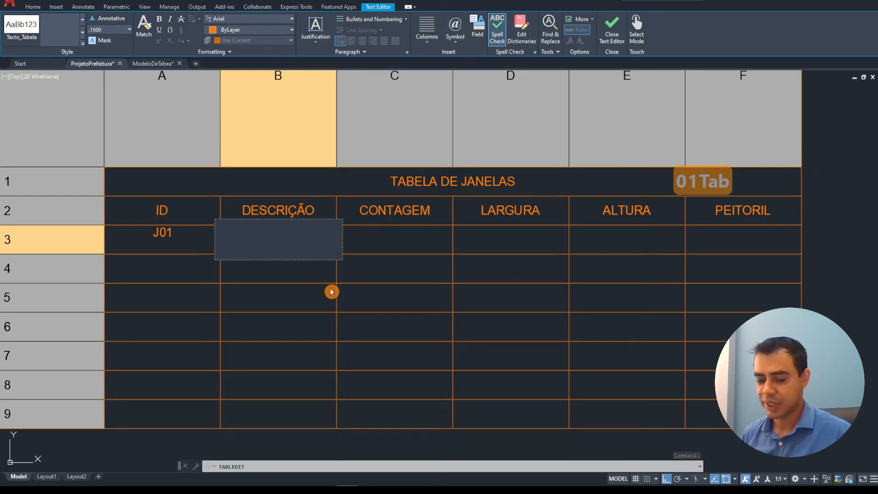
type("JANELA TIPO")
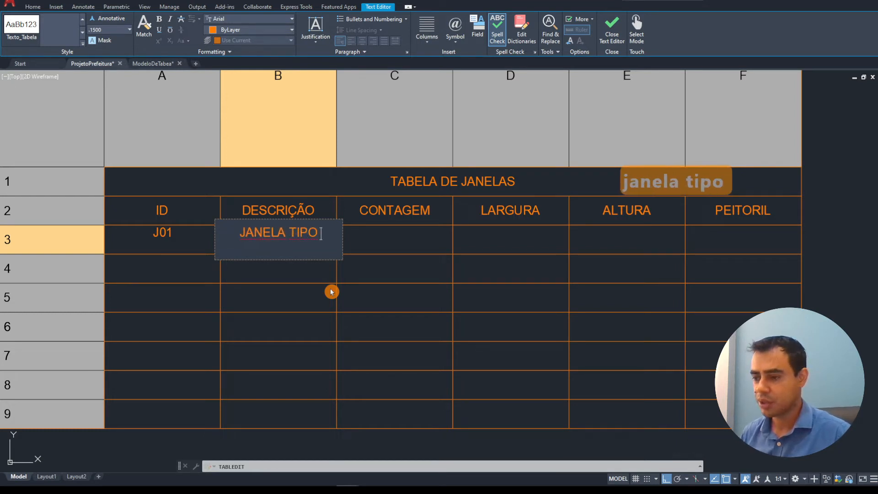
type(" BLINDEX")
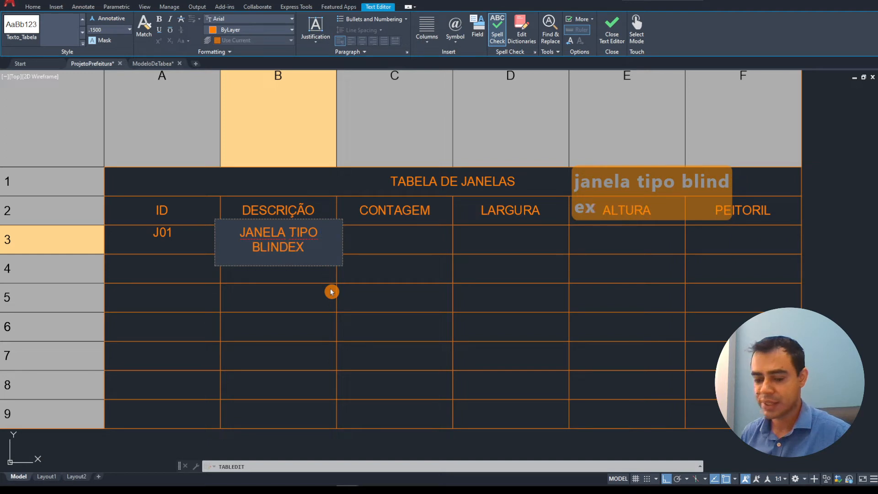
type(" COM 2 FOLH")
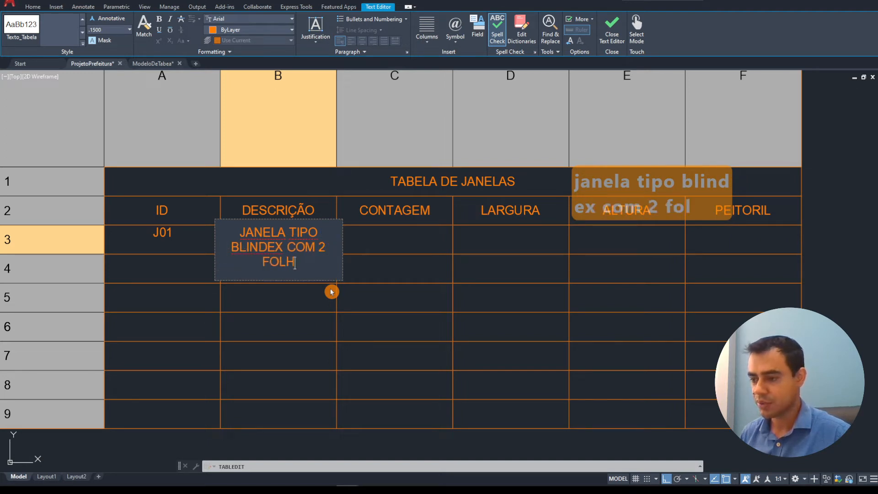
type("AS F")
key("BackSpace")
type("M")
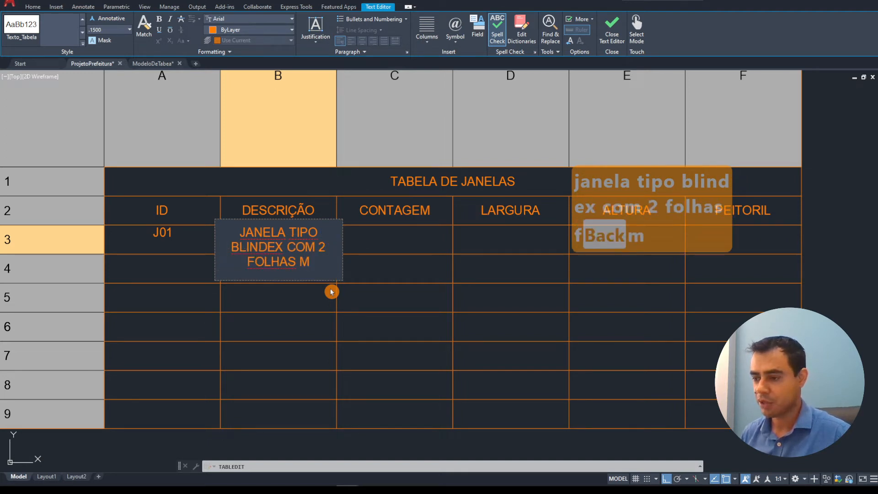
type("ÓVEIS")
key("Tab")
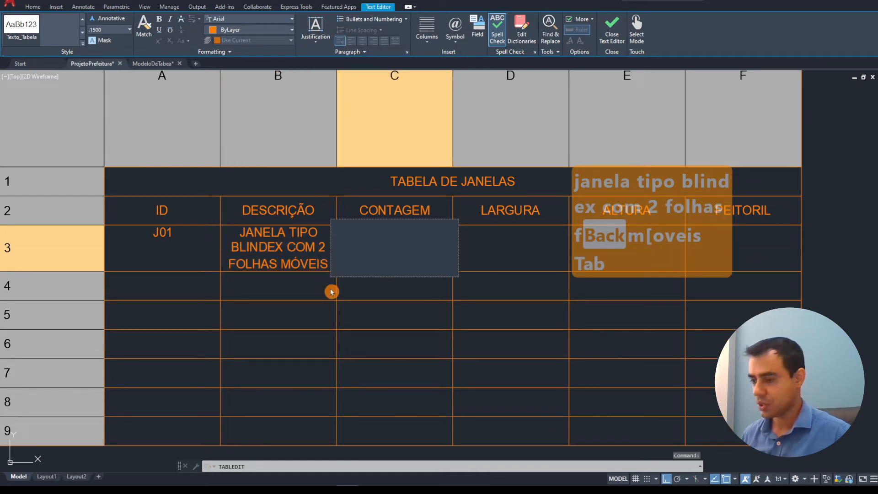
- Fill in window J01's count as 1, width as 1,50m, height as 1,10m and sill height as 1,00m
type("1")
key("Tab")
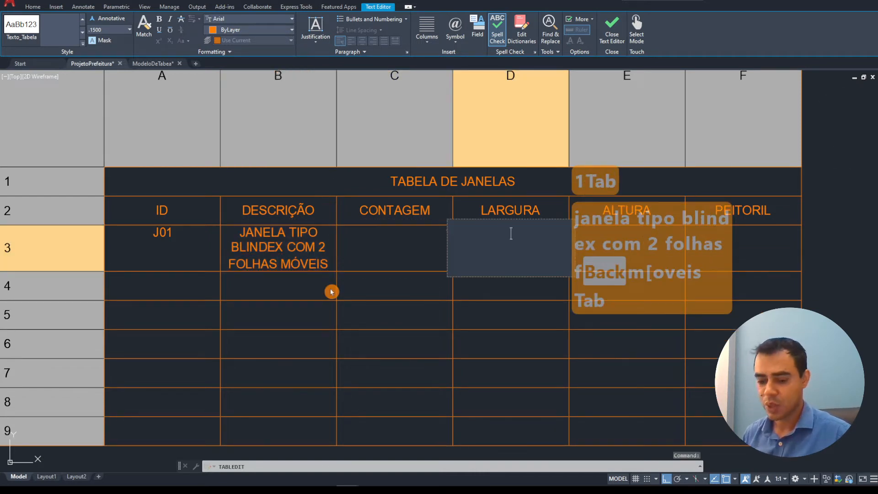
type("1,50")
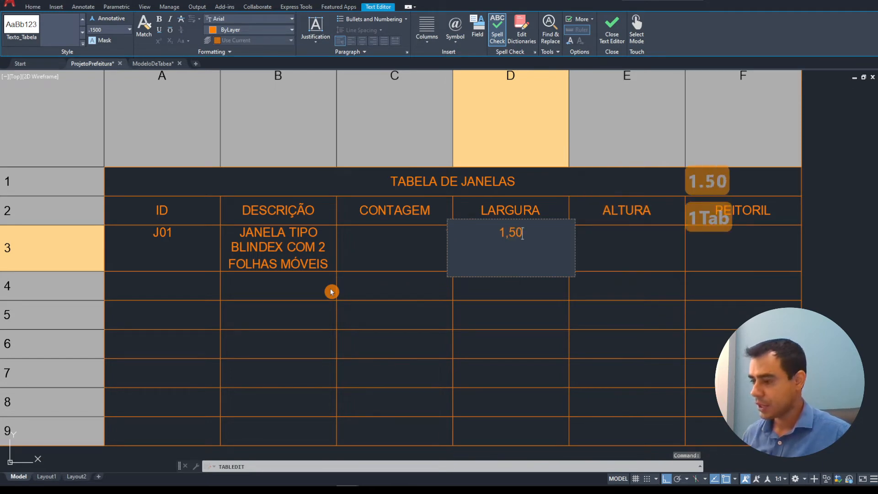
type("m")
key("Tab")
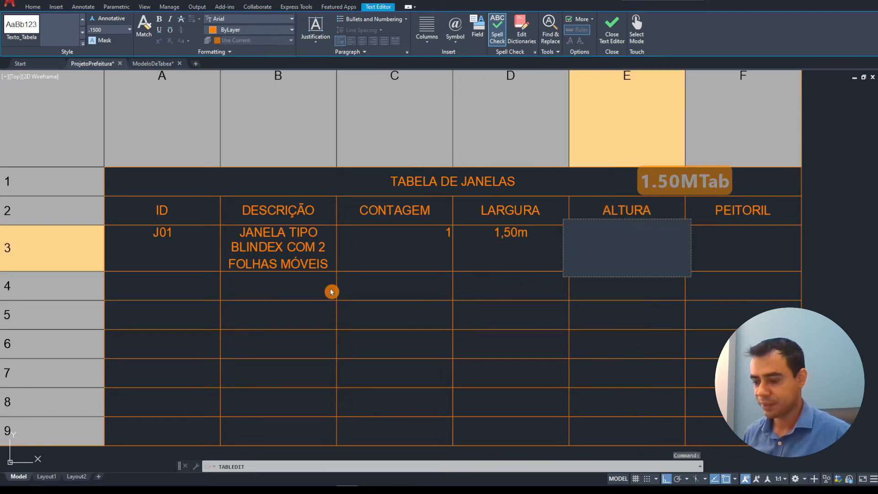
type("1,10m")
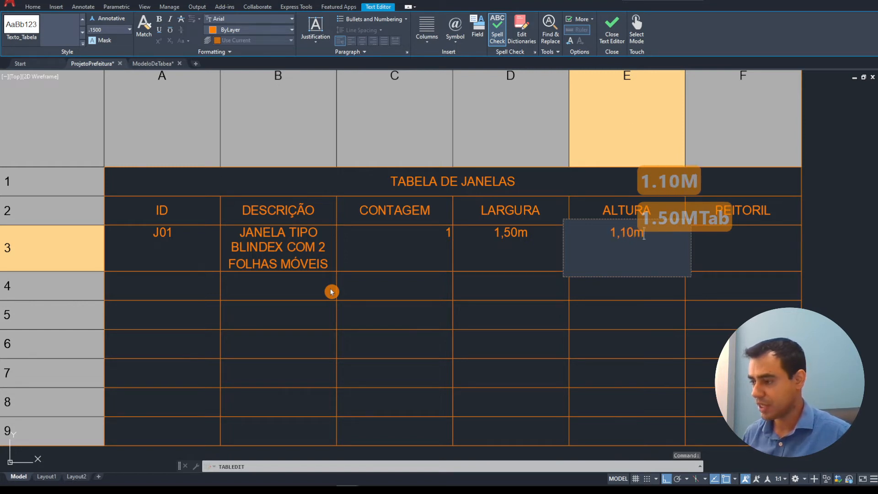
key("Tab")
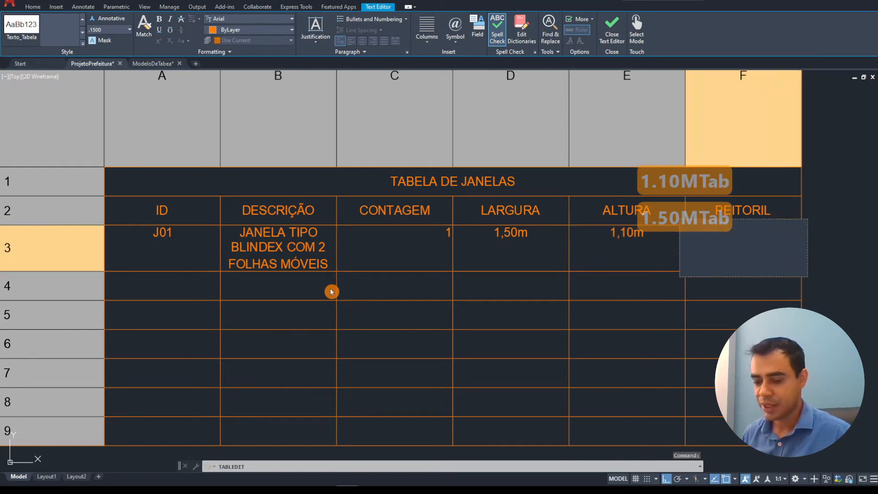
type("1,1")
key("BackSpace")
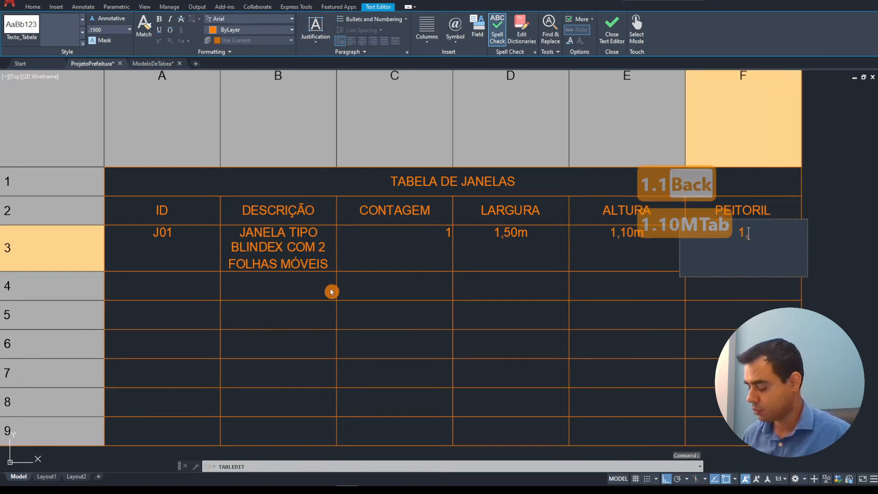
type("00m")
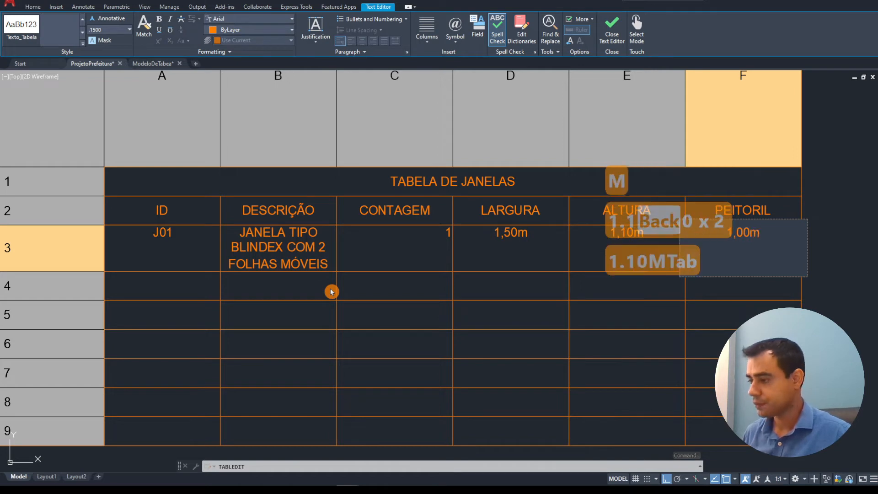
key("Tab")
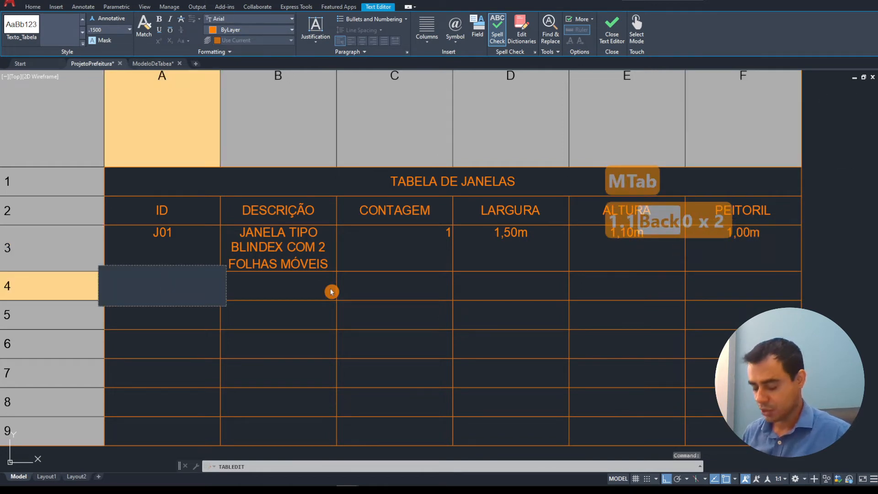
- Enter J02 as the second window's ID and JANELA TIPO MÁXIMO AR as its description in row 4
type("J02")
key("Tab")
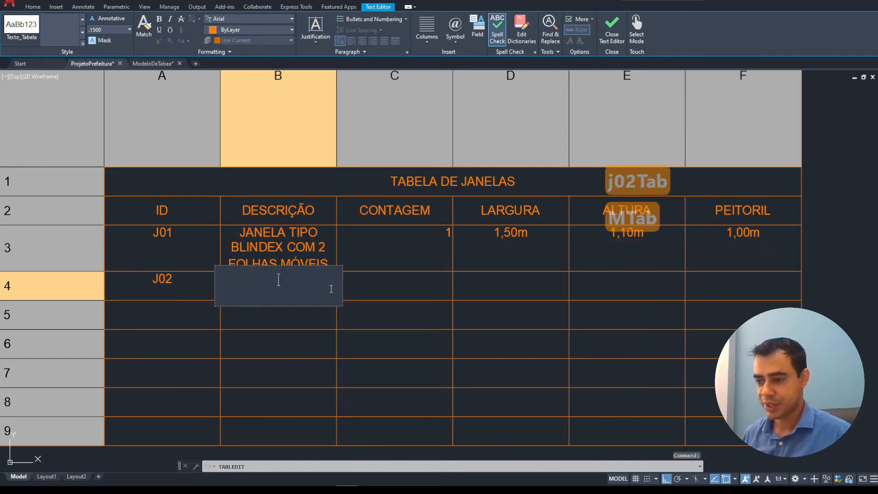
type("JANEL")
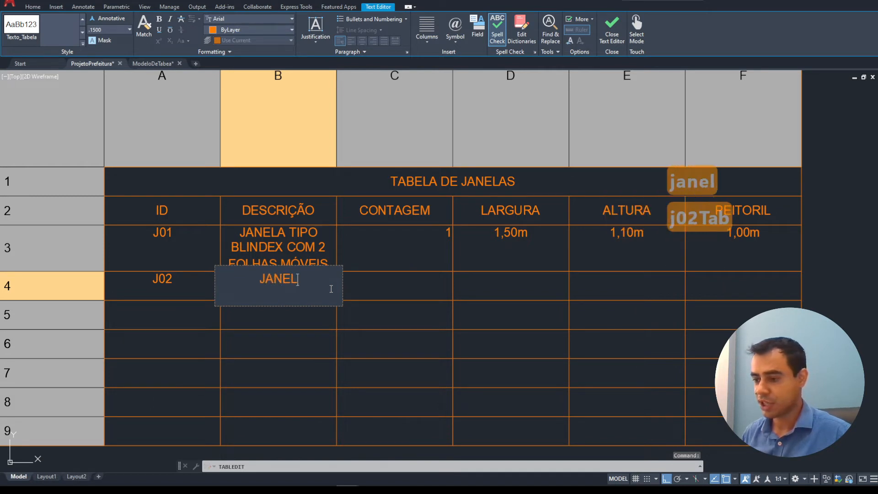
type("A TIPO M")
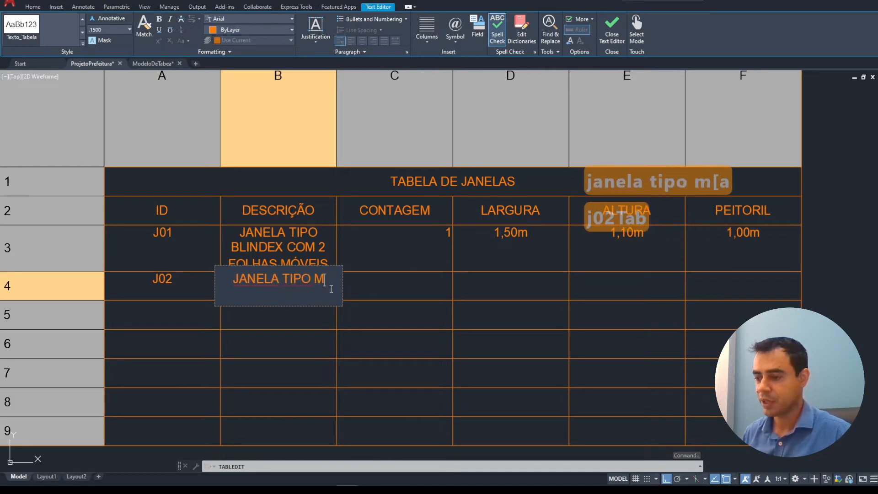
type("ÁXIMO AR")
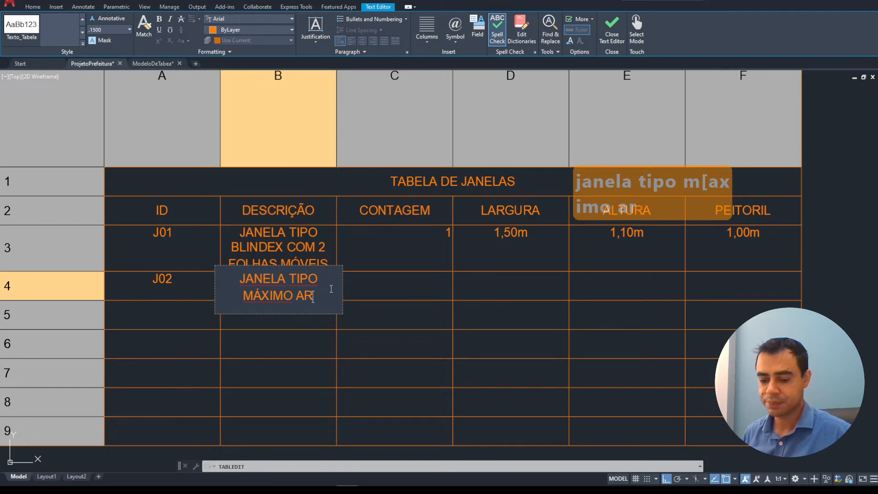
key("Tab")
- Fill in window J02's count as 1, width as 0,80m, height as 0,60m and sill height as 1,50m
type("1")
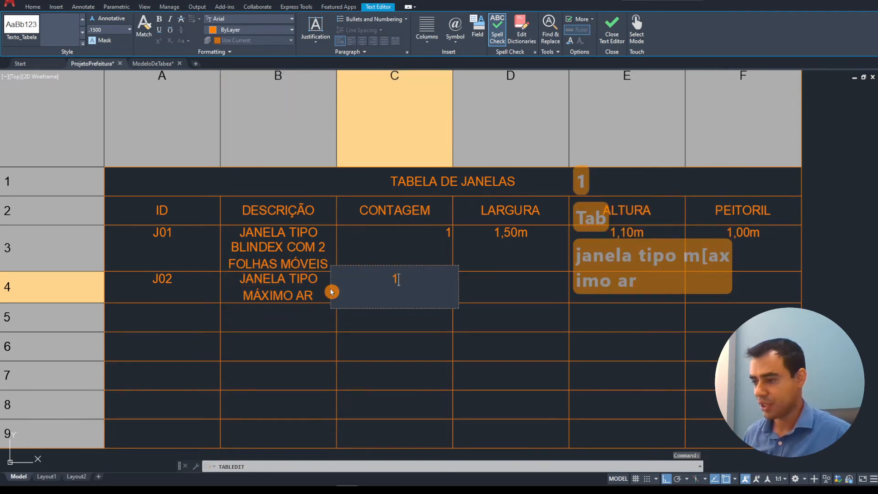
key("Tab")
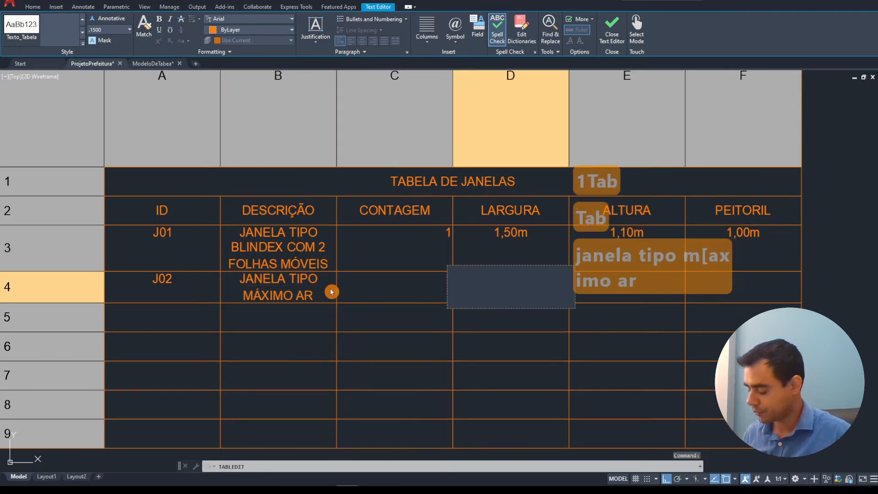
type("0,80m")
key("Tab")
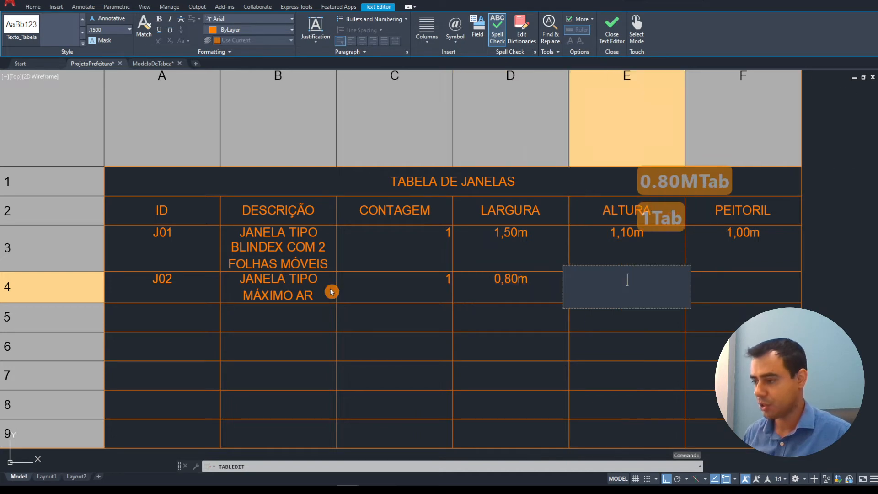
type("0,60m")
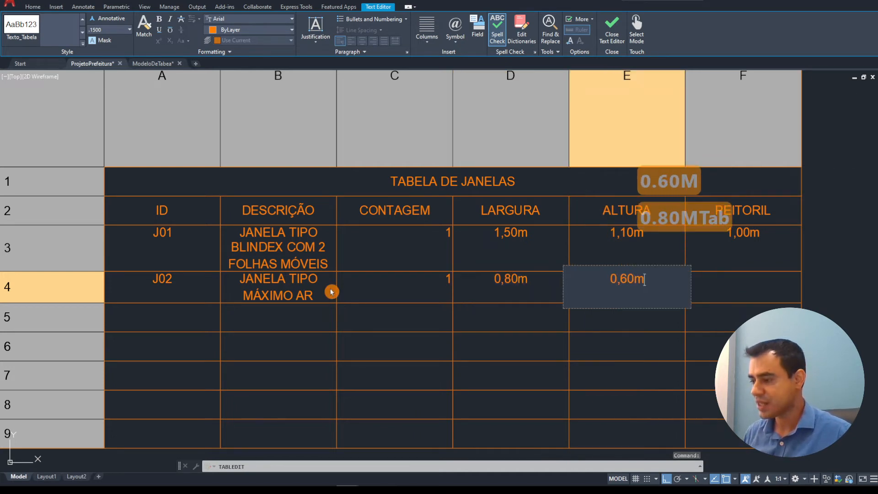
key("Tab")
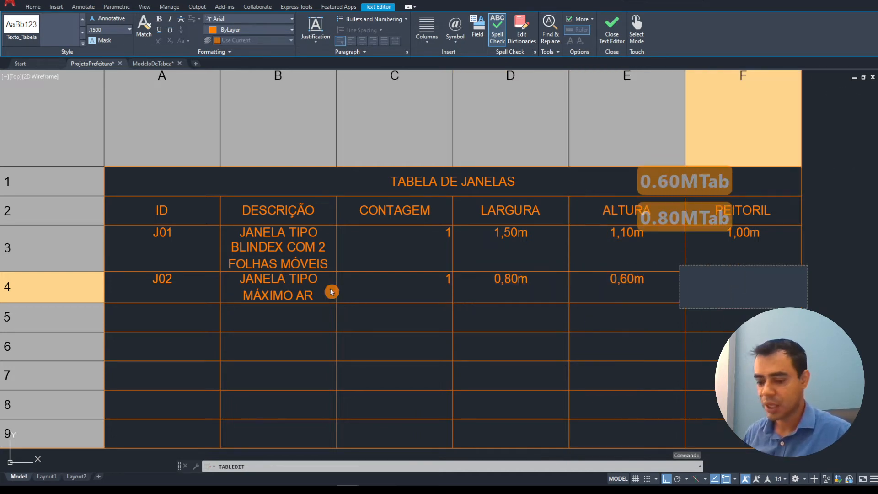
type("1,50m")
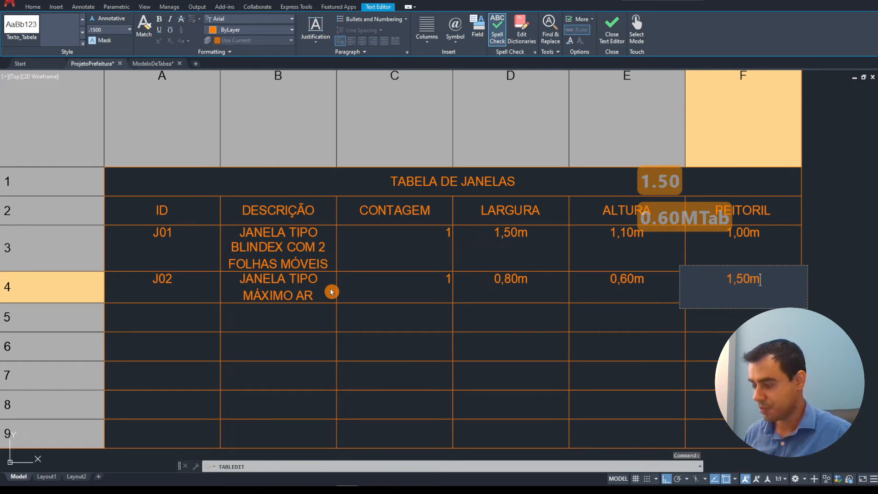
key("Tab")
- Enter J03 as the third window's ID and JANELA TIPO BLINDEX COM 1 FOLHA MÓVEL as its description in row 5
type("J03")
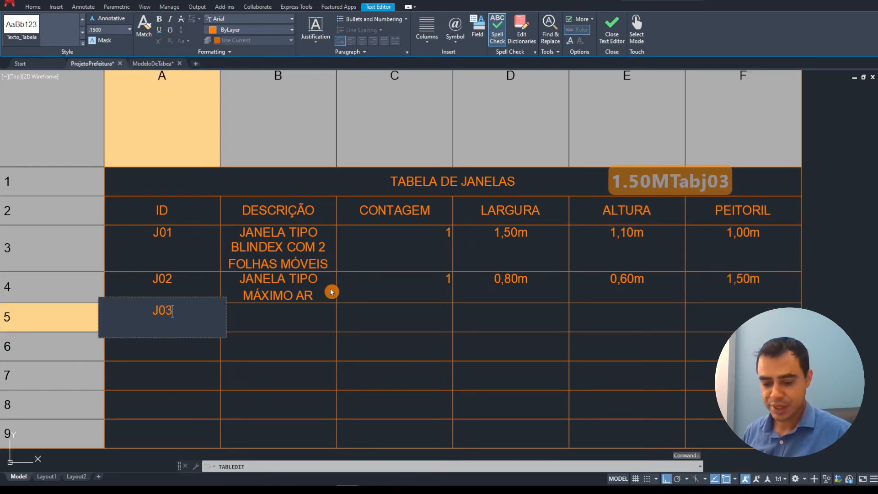
key("Tab")
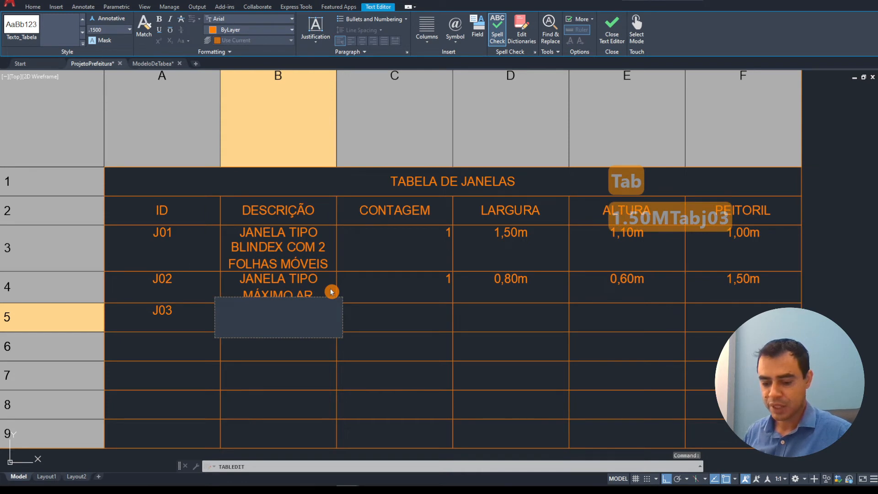
type("jANELA")
key("BackSpace")
key("BackSpace")
key("BackSpace")
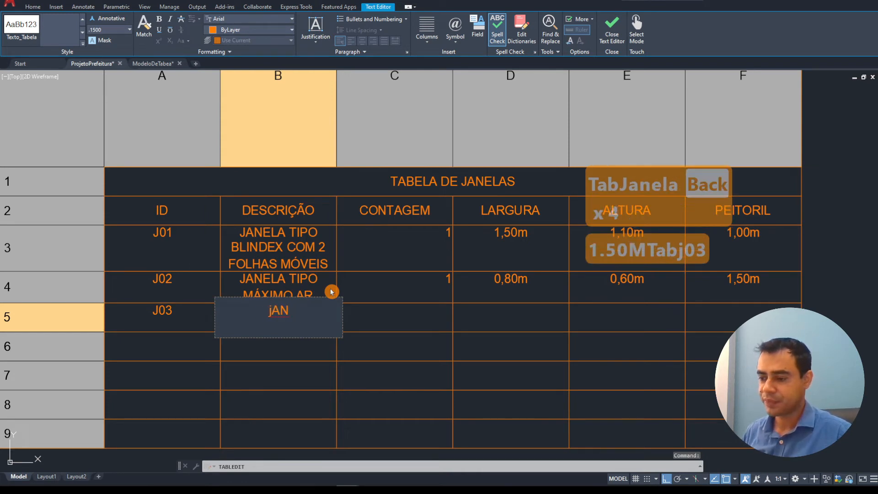
key("BackSpace")
key("BackSpace")
key("BackSpace")
type("JANELA")
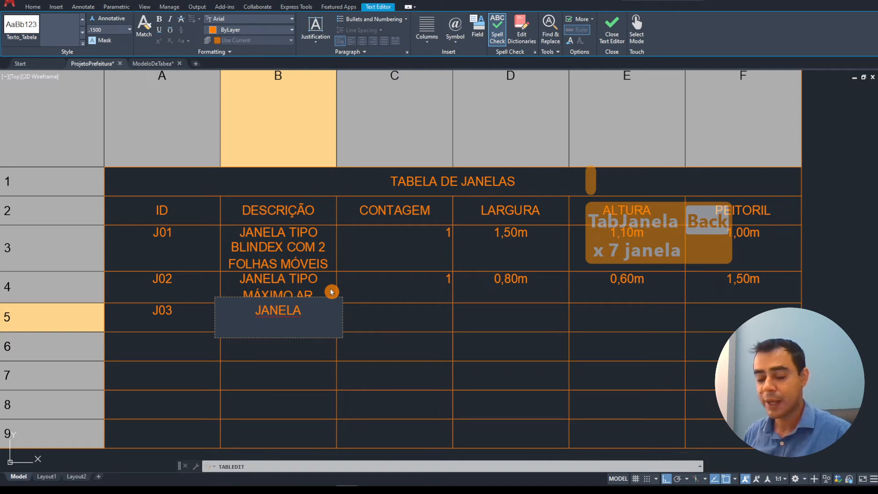
type(" TIPO B")
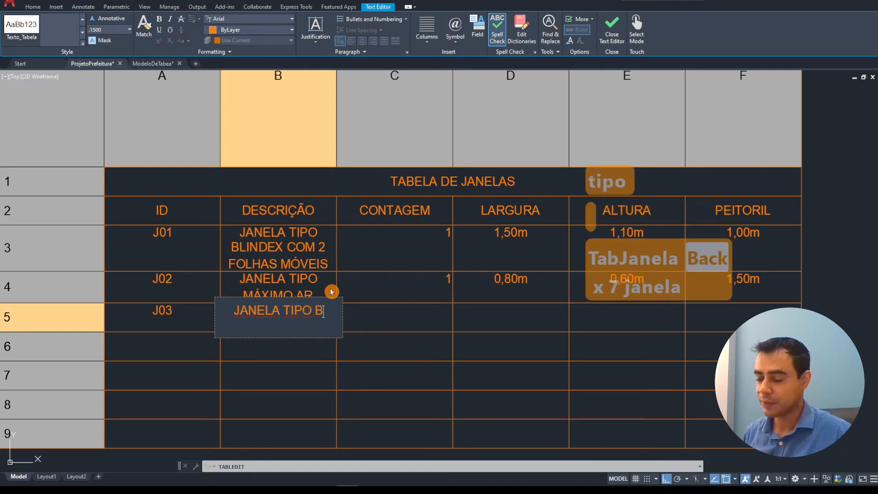
type("LINDEX")
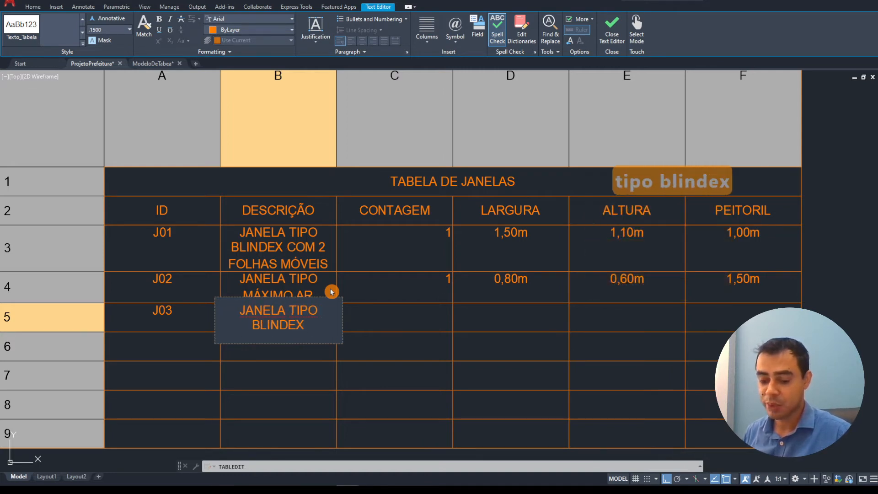
type(" COM 1")
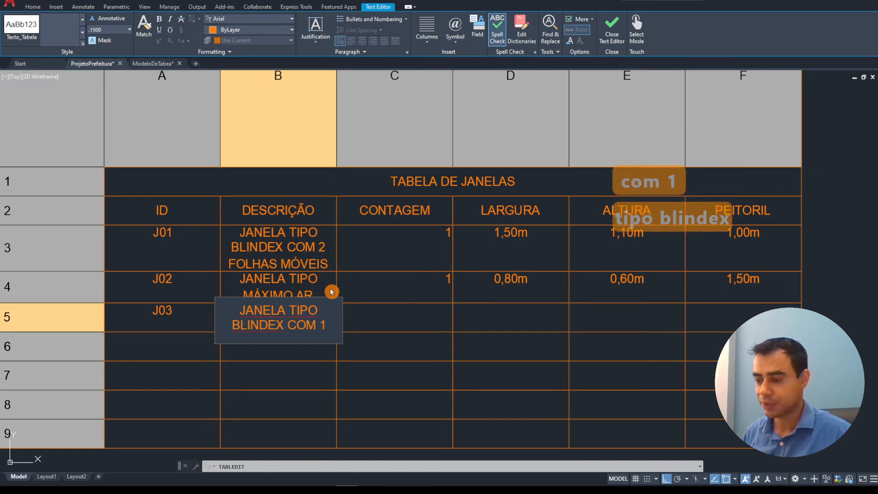
type(" FOLHA")
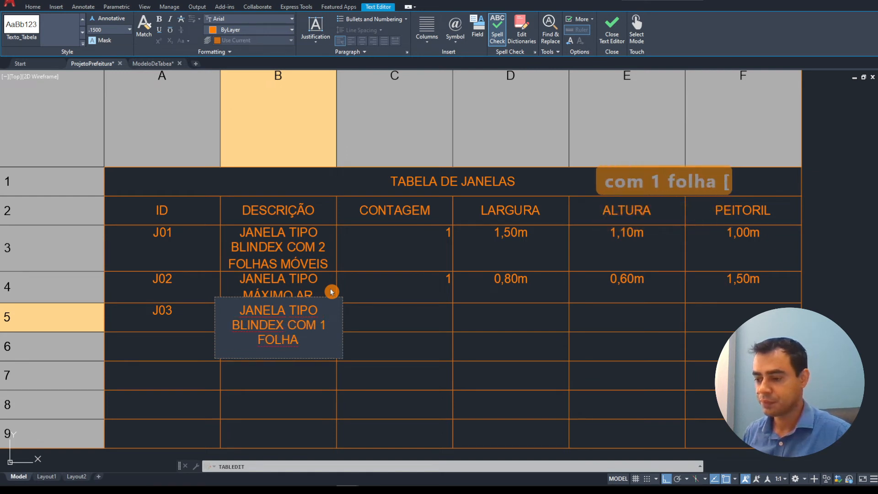
type(" ´MÓ")
key("BackSpace")
key("BackSpace")
key("BackSpace")
type("M")
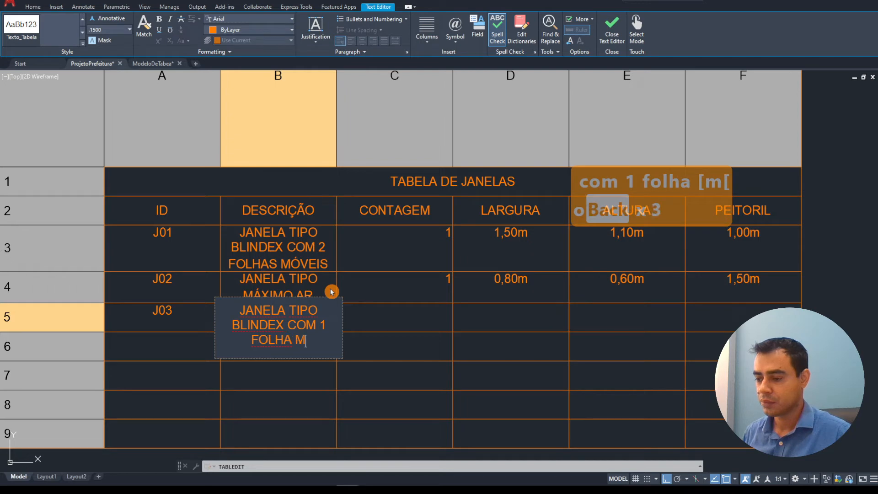
type("ÓVEL")
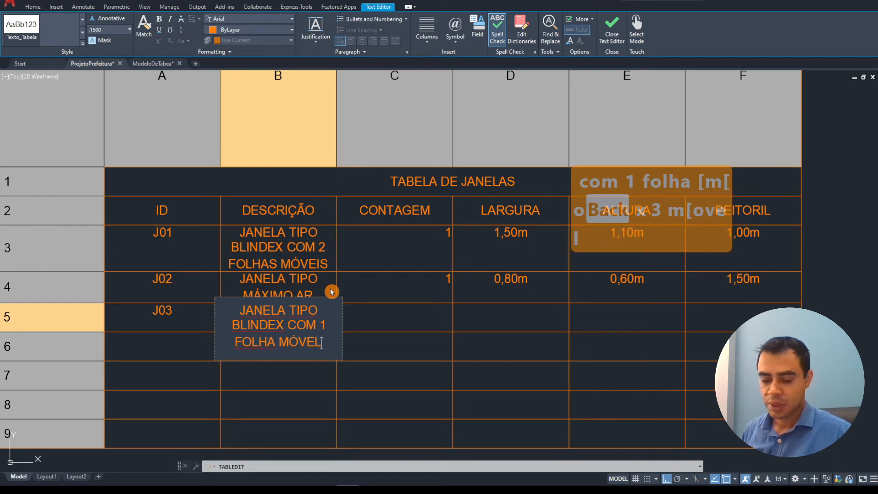
- Fill in window J03's count as 1, width as 0,70m and height as 1,10
key("Tab")
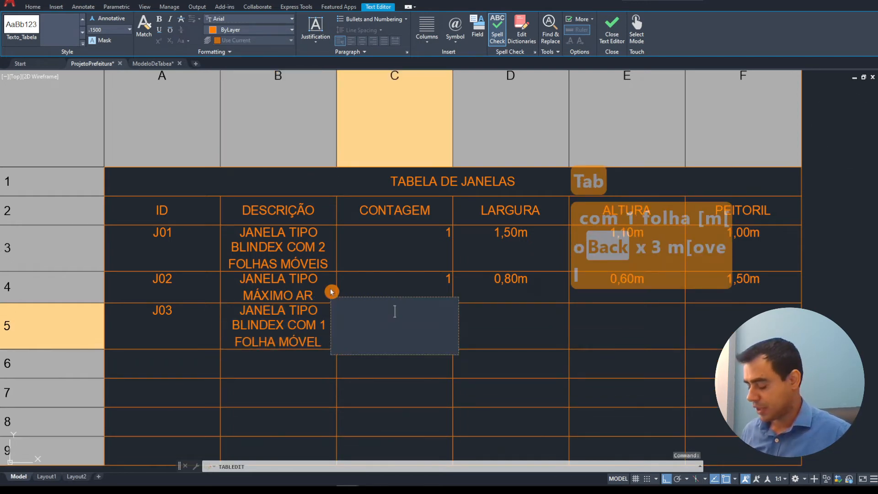
type("1")
key("Tab")
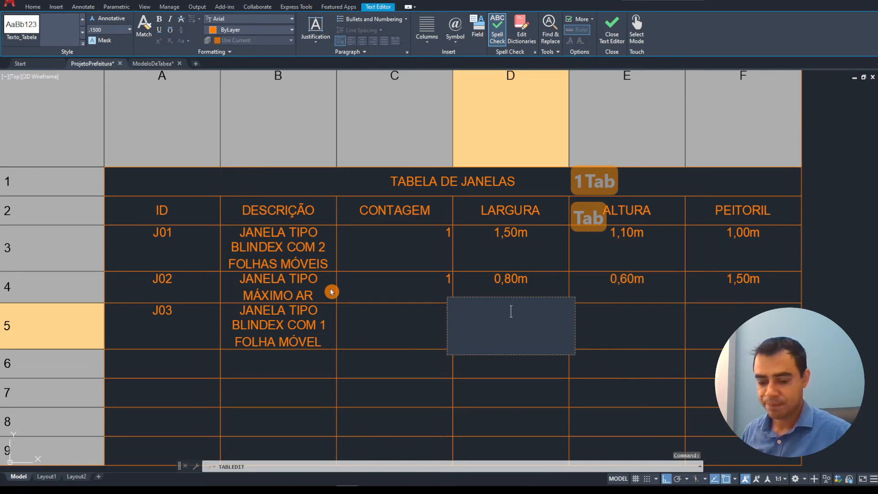
type("0,70m")
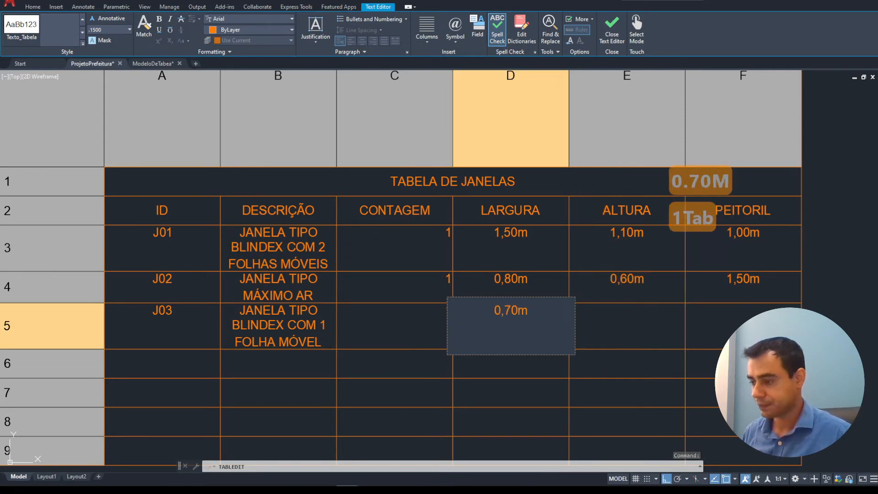
key("Tab")
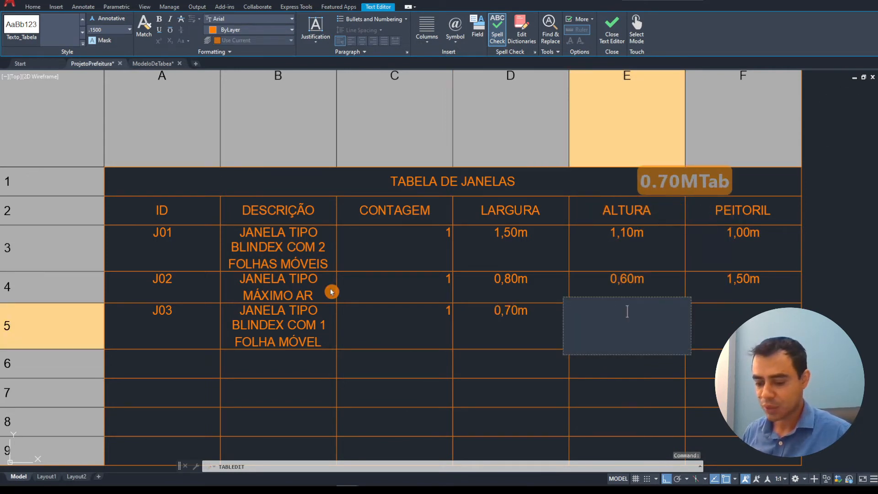
type("1,10")
key("Tab")
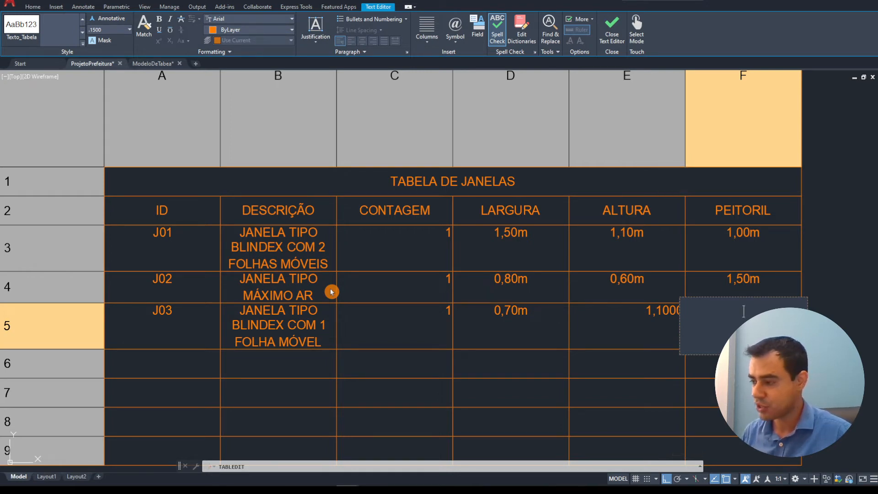
- Enter 1,00m as window J03's sill height and finish editing the table
type("1,10")
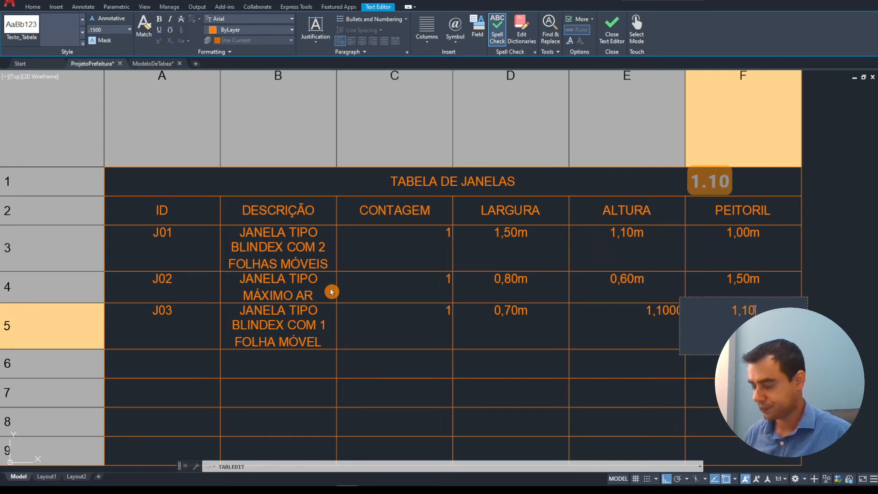
type("m")
key("BackSpace")
key("BackSpace")
key("BackSpace")
type("00")
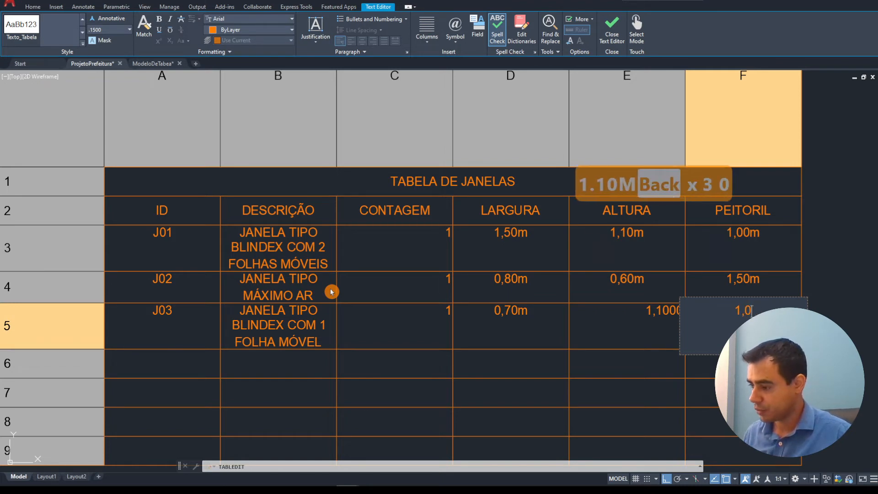
type("m")
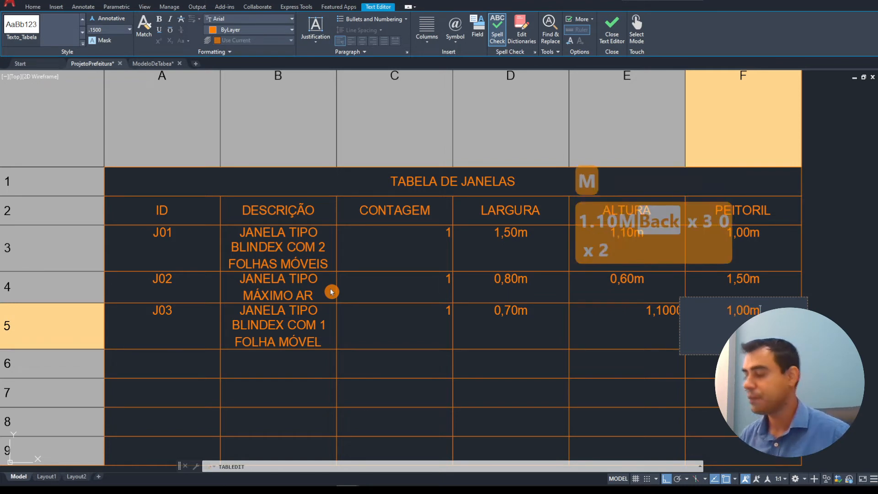
key("Escape")
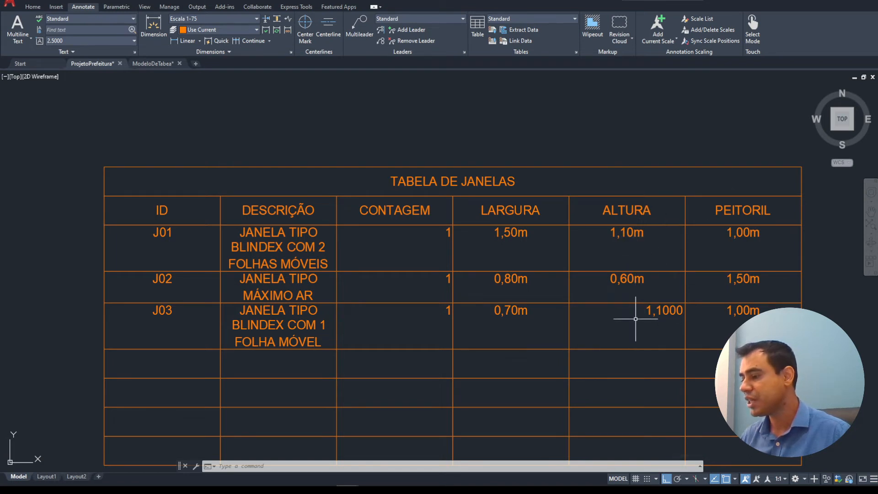
- Re-enter window J03's height as 1,10m, changing the cell's data type to accept the unit
left_click(619, 323)
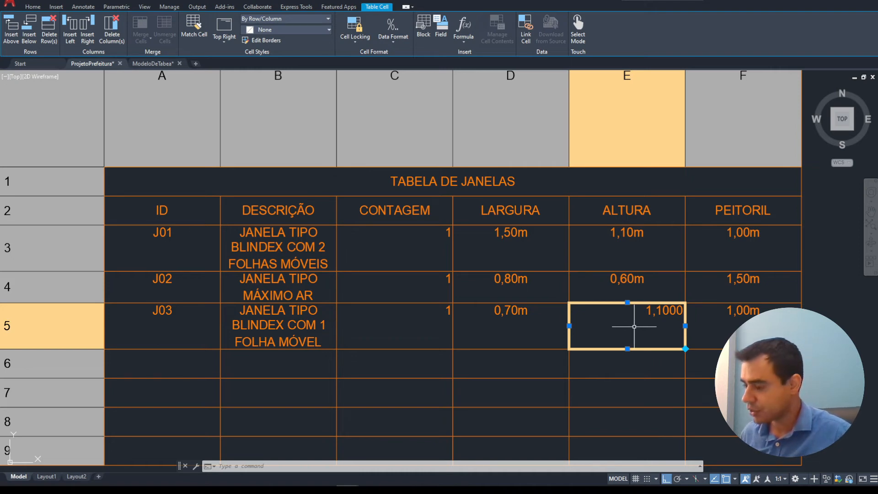
type("1,10")
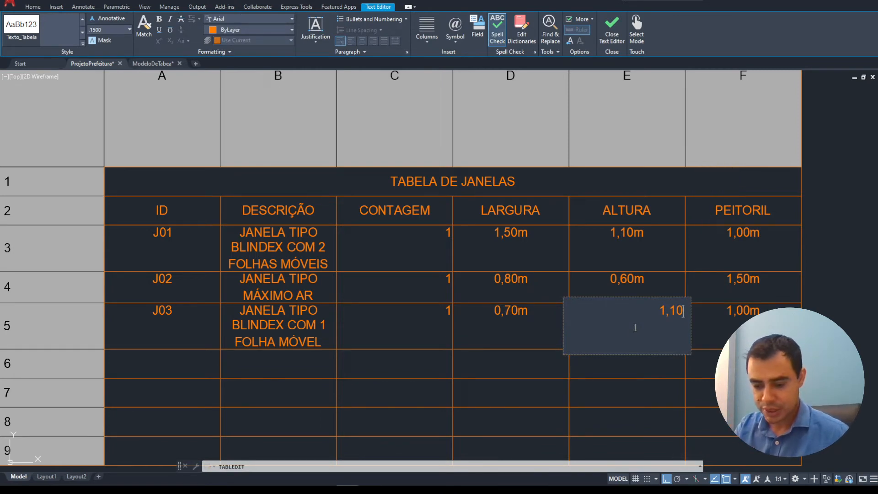
type("m")
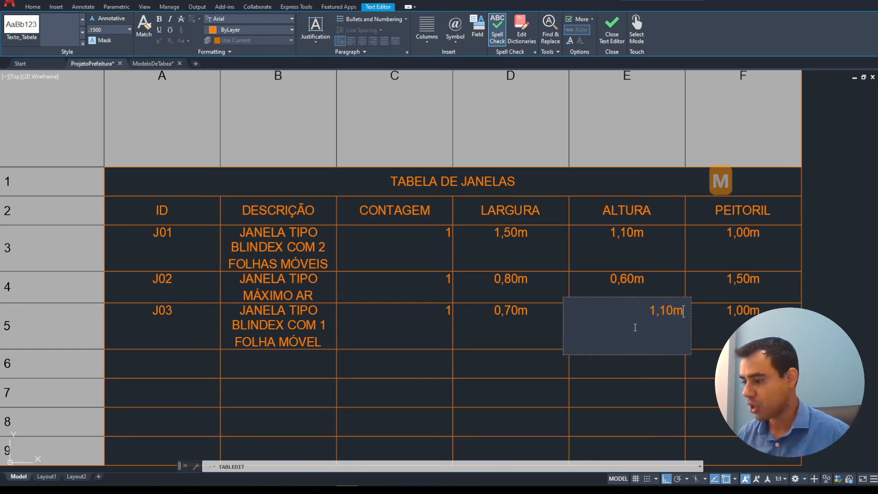
key("Tab")
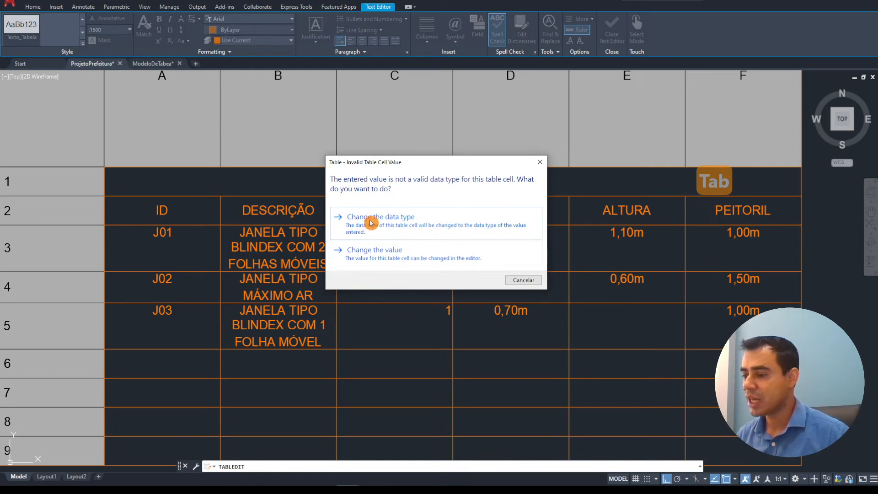
left_click(397, 222)
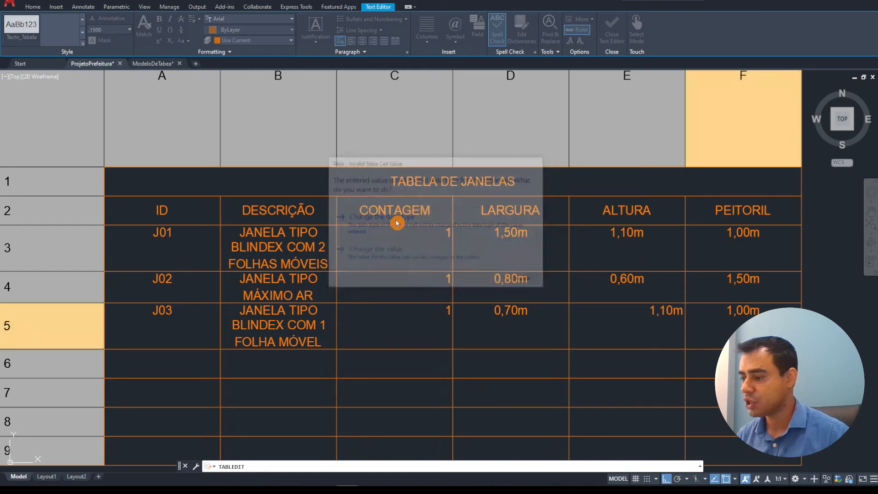
key("Escape")
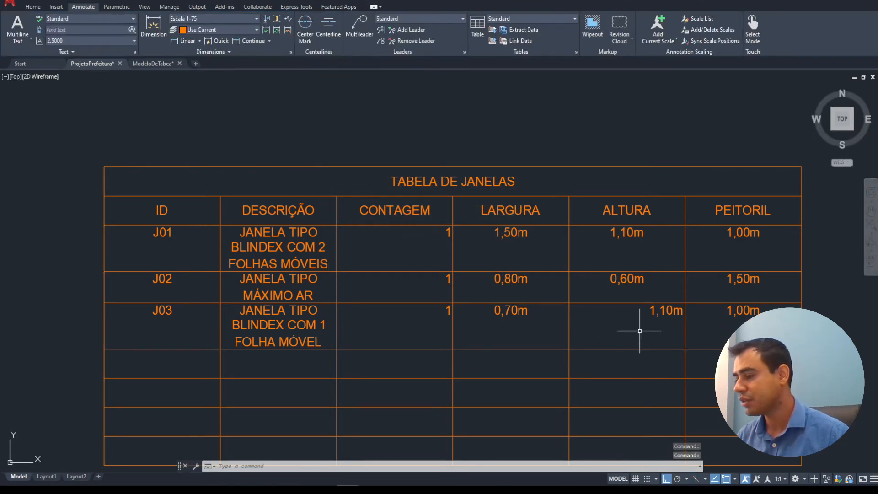
- Apply the Data cell style to window J03's height cell
left_click(627, 323)
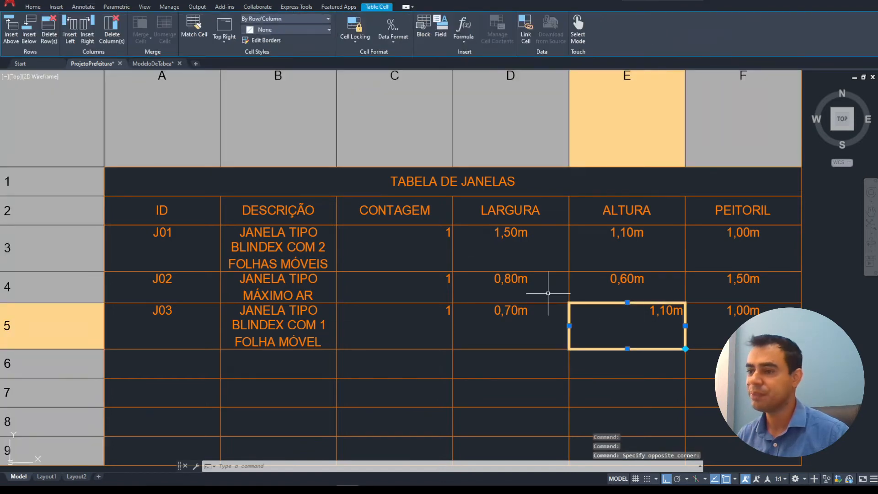
left_click(197, 41)
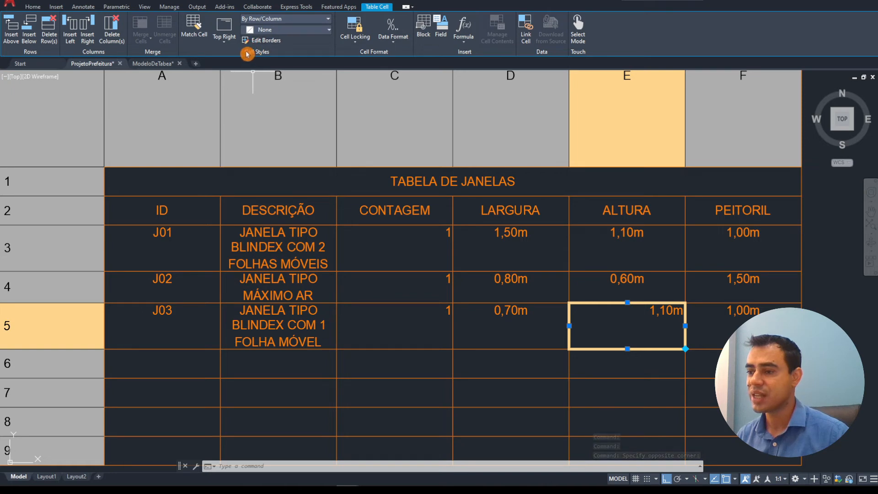
left_click(327, 22)
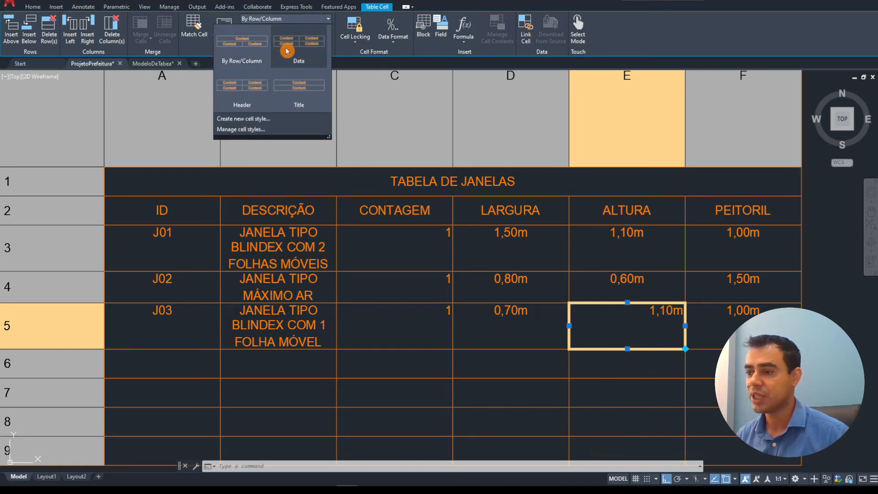
left_click(307, 48)
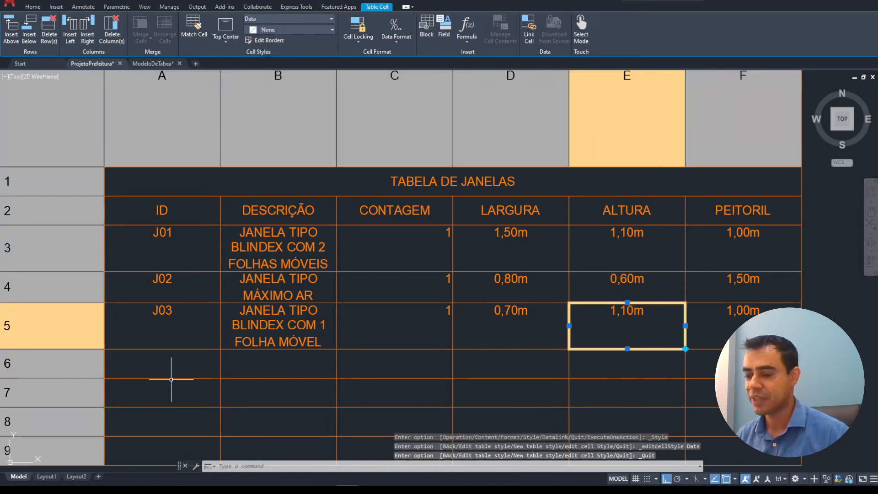
- Enter J04 as the fourth window's ID and JANELA TIPO BLINDEX ALTA COM 1 FOLHA MÓVEL as its description in row 6
middle_click_drag(270, 330, 261, 294)
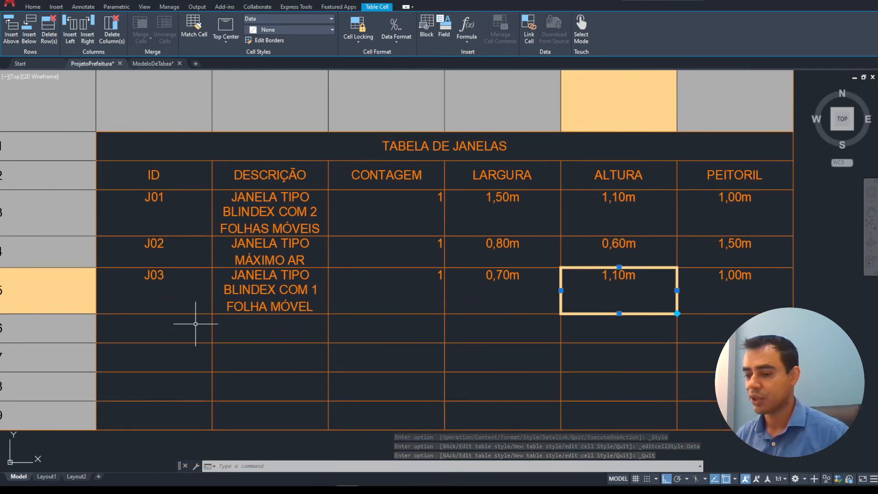
left_click(170, 327)
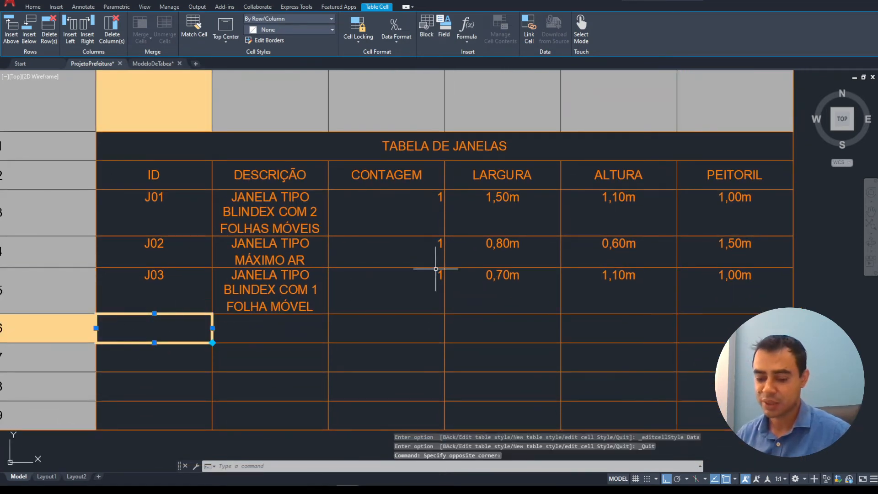
key("Escape")
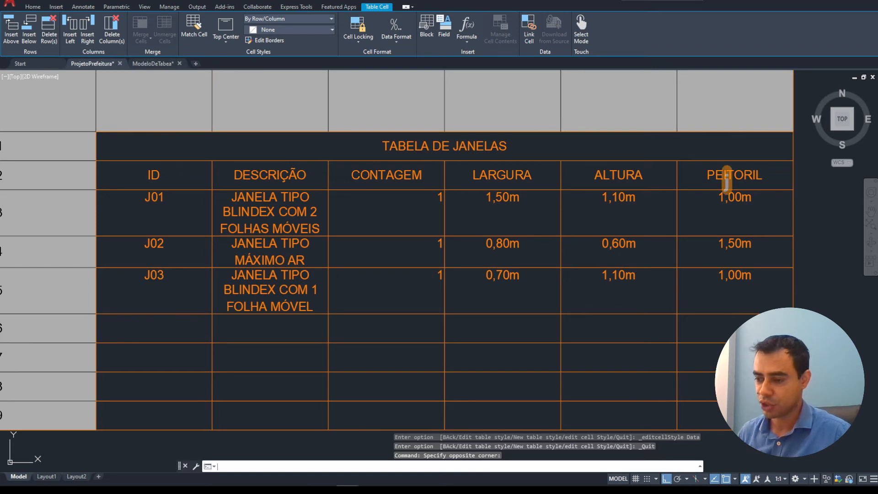
type("J04")
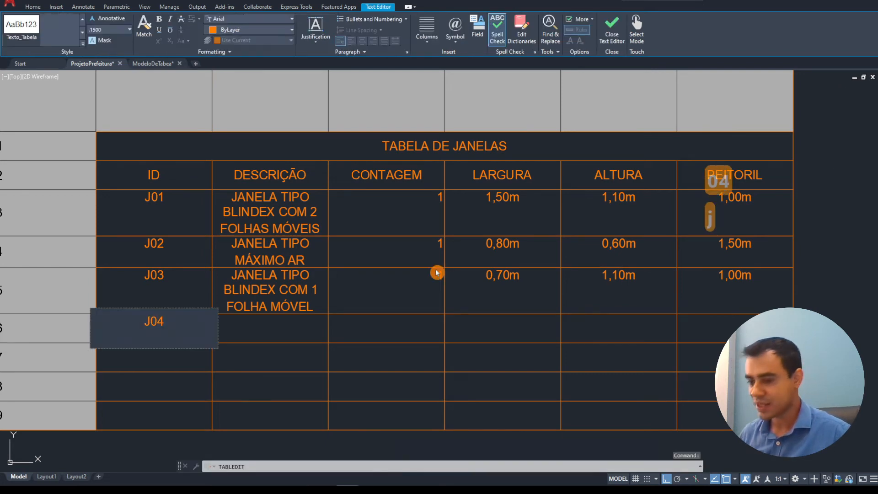
key("Tab")
type("HA")
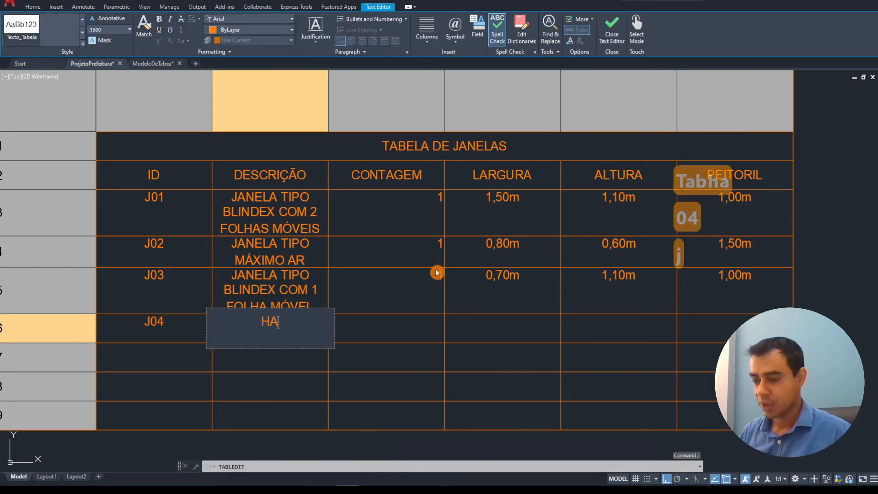
key("BackSpace")
key("BackSpace")
type("JANELA ")
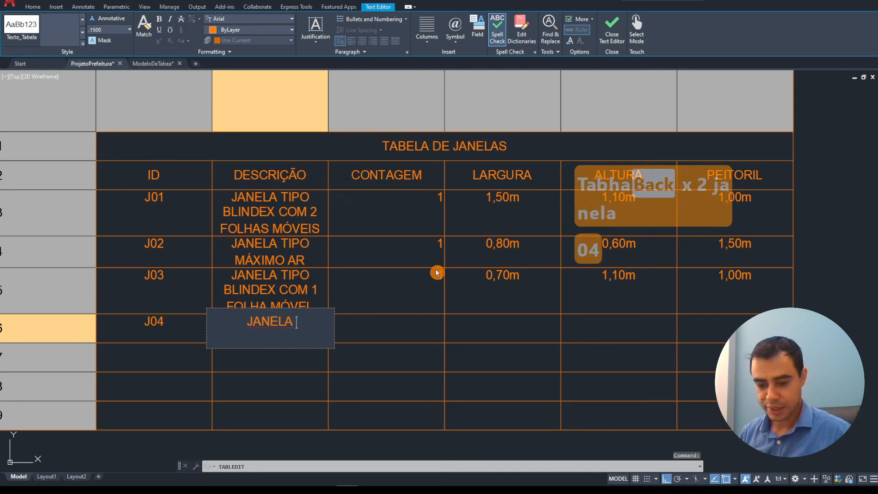
type("TIPO BLIND")
type("EX C")
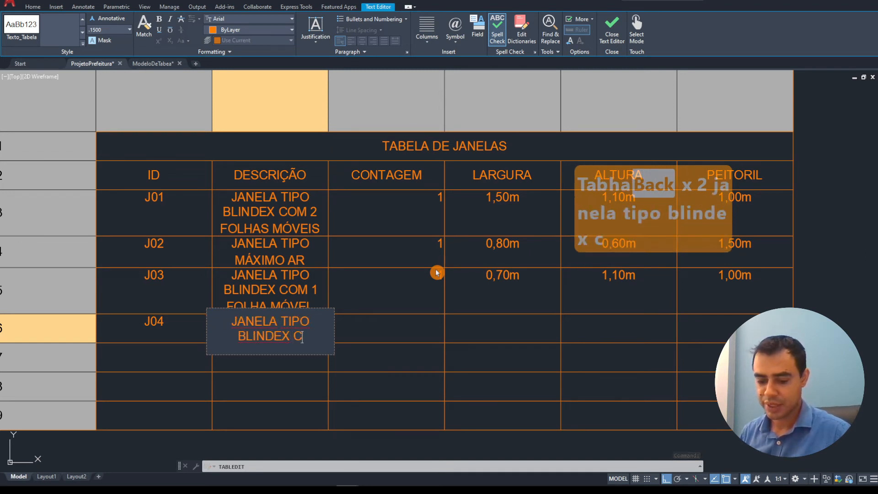
key("BackSpace")
type("ALTA COM")
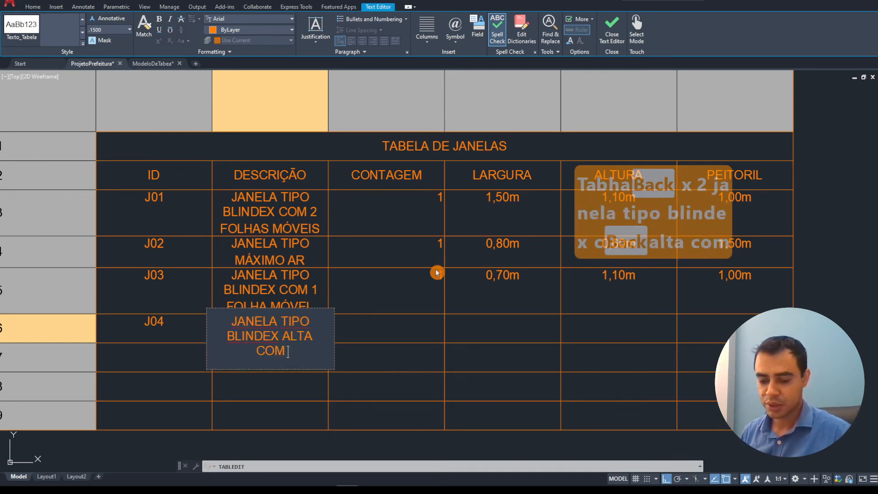
type(" 1 FOLHA MÓVEL")
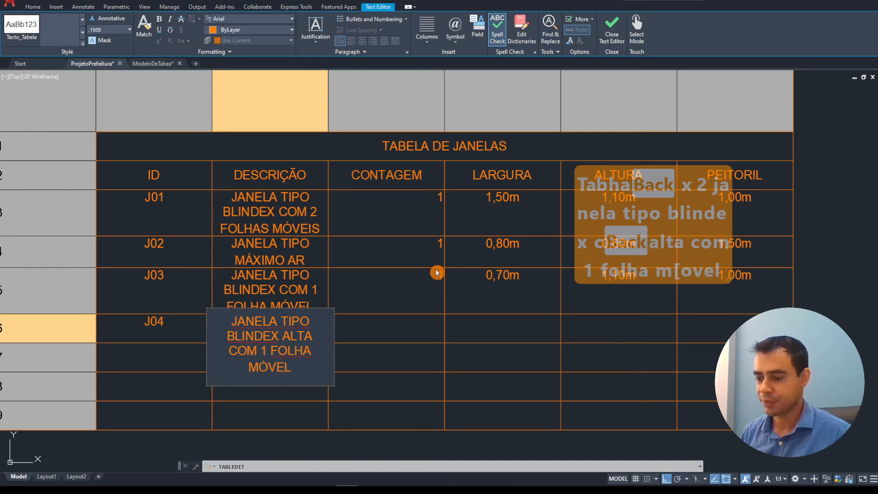
- Fill in window J04's count as 2, width as 1,20m, height as 2,00m and sill height as 0,10m
key("Tab")
key("Tab")
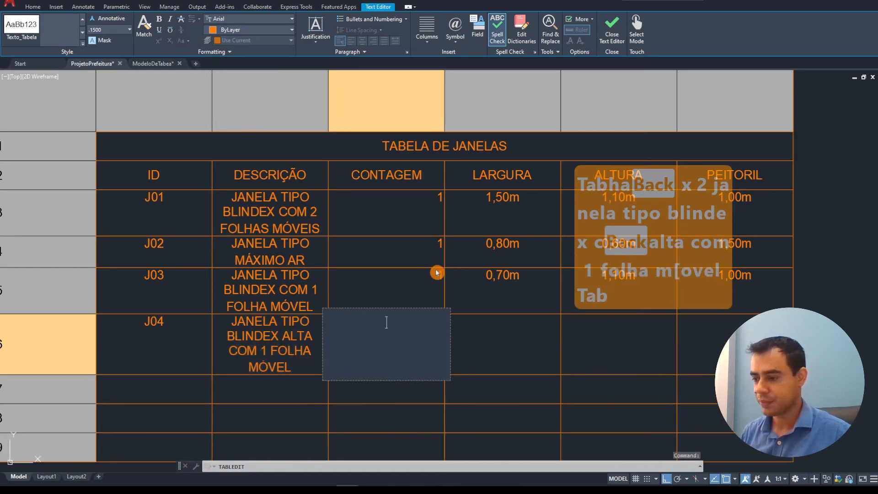
type("2")
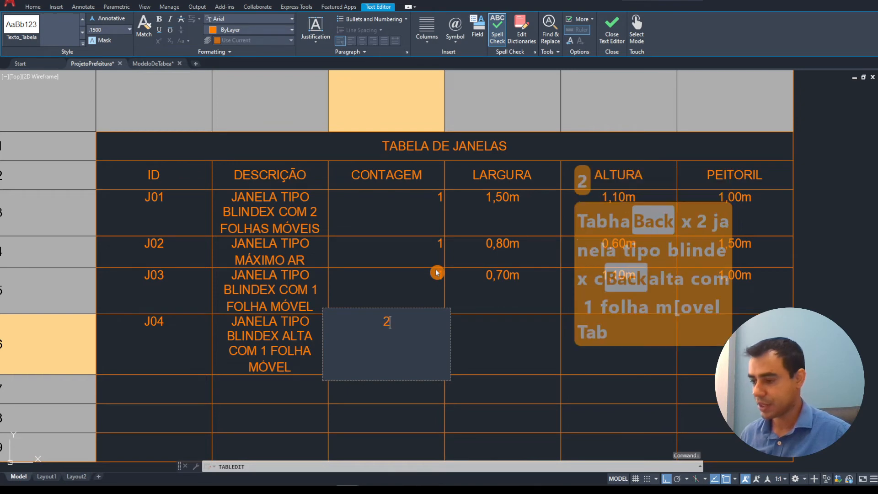
key("Tab")
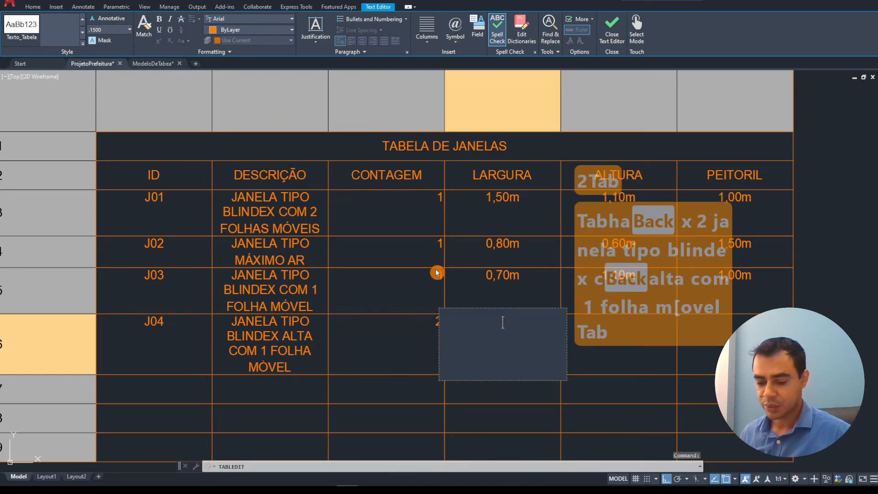
type("1,20m")
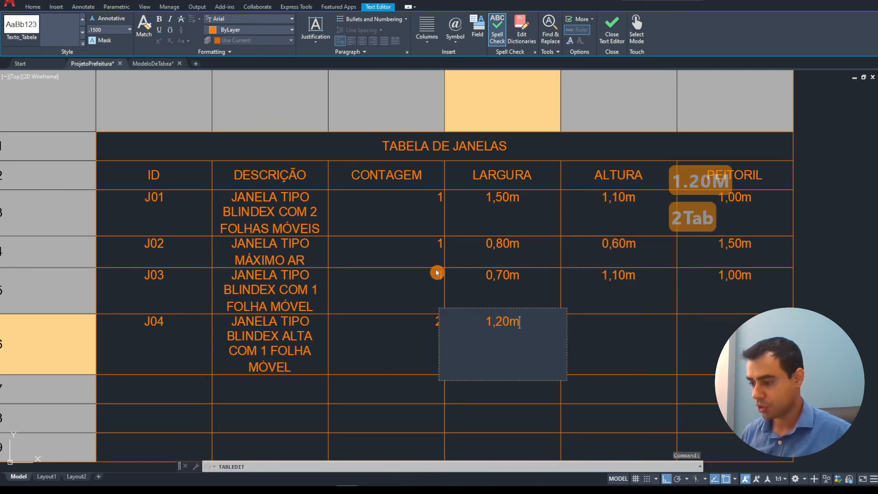
key("Tab")
type("2")
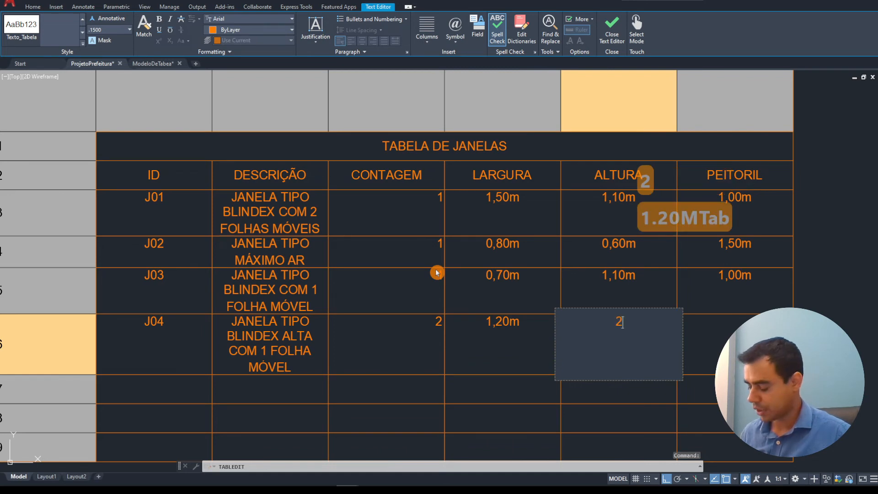
type(",00m")
key("Tab")
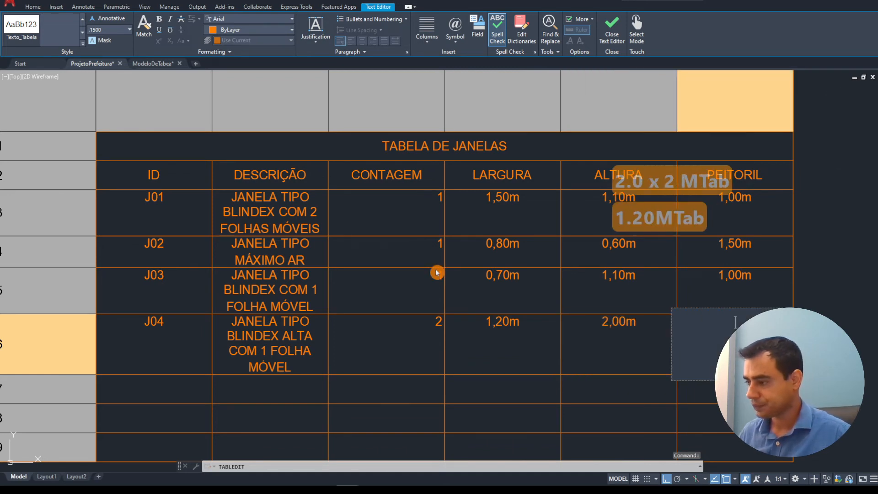
type("0,10m")
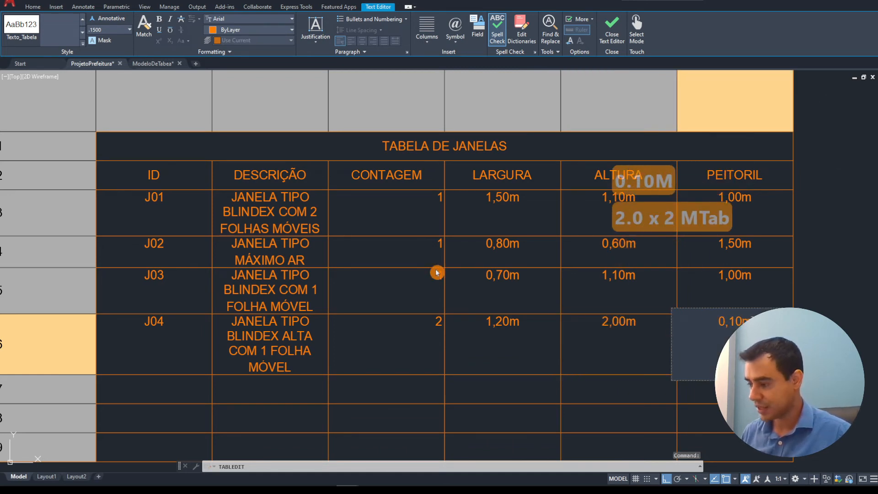
- Enter J05 as the fifth window's ID and JANELA SOB MÉDIDA TIPO VITRÔS as its description in row 7
key("Tab")
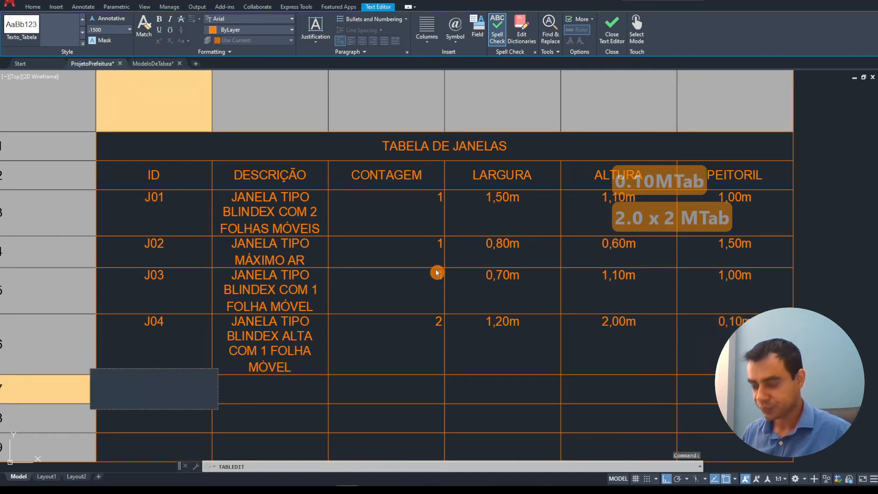
type("J05")
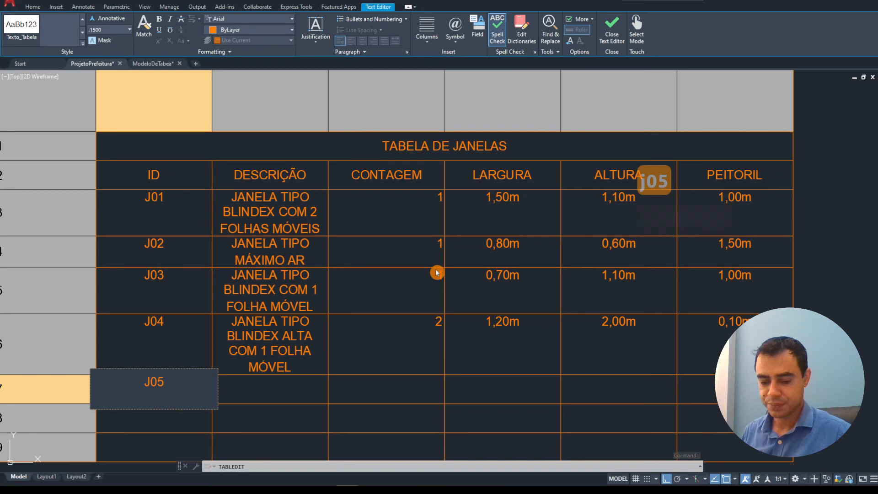
key("Tab")
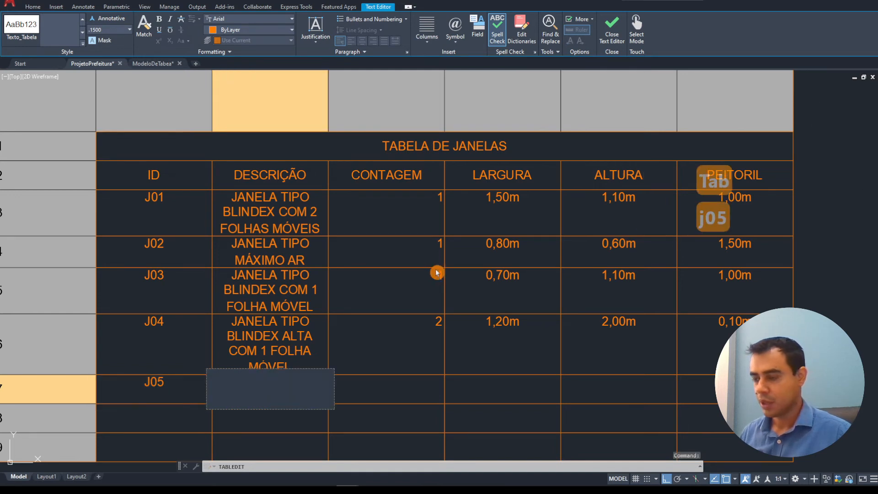
scroll(436, 272, "down", 6)
scroll(474, 182, "up", 6)
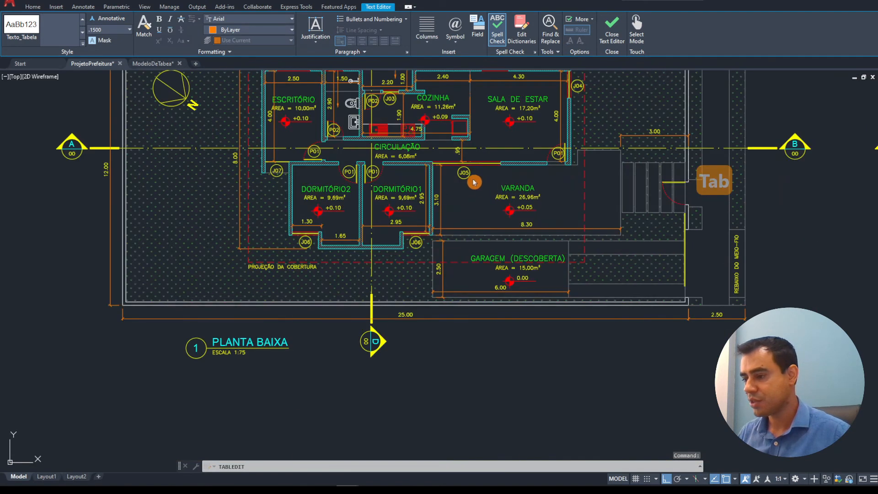
scroll(474, 183, "up", 4)
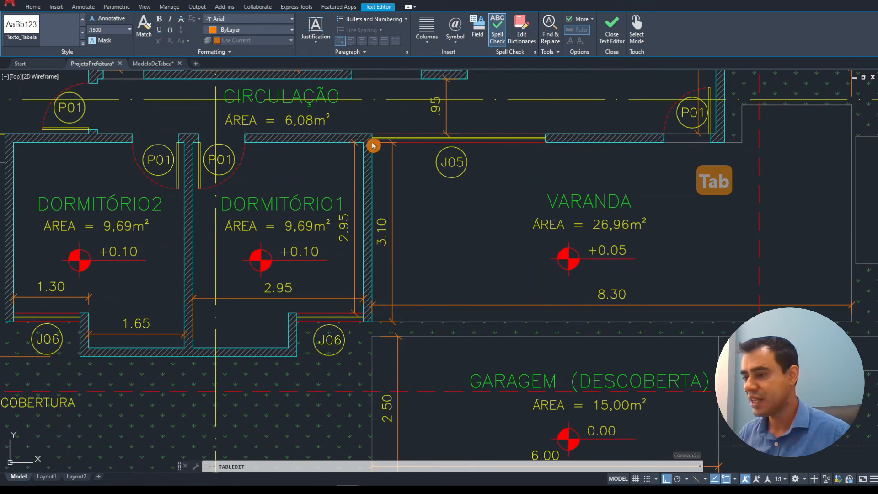
scroll(489, 145, "down", 8)
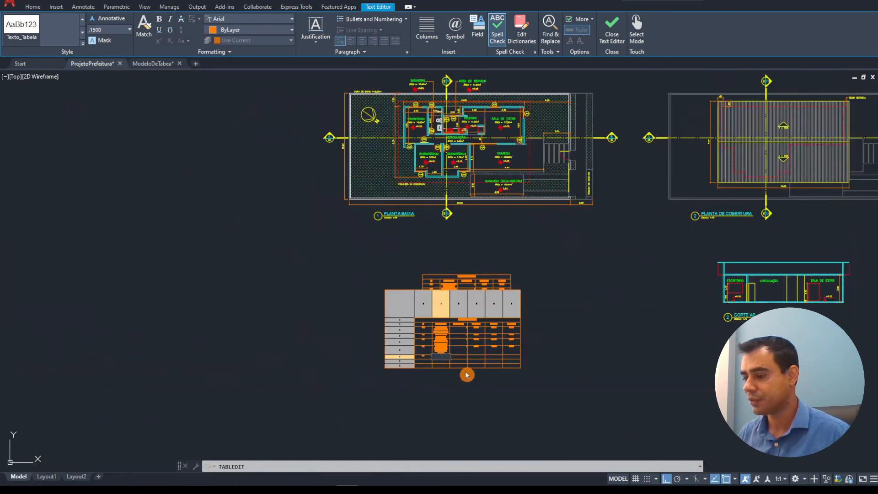
scroll(467, 375, "up", 8)
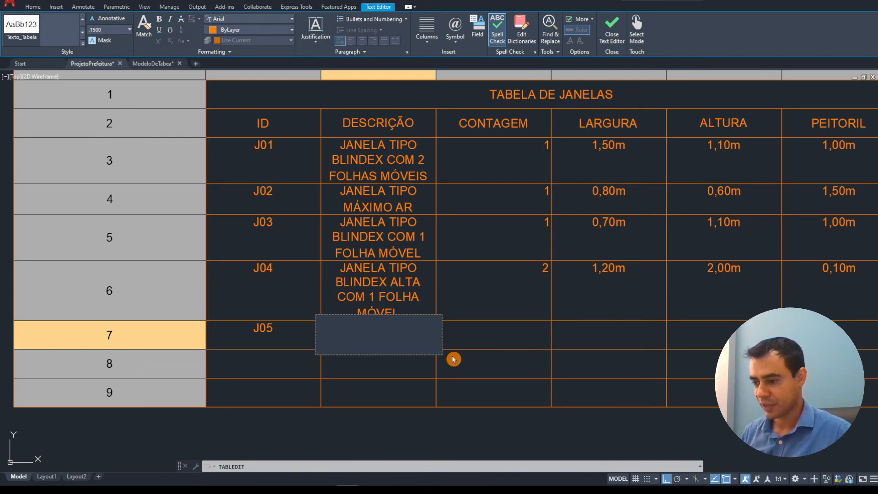
type("JANELA SOB")
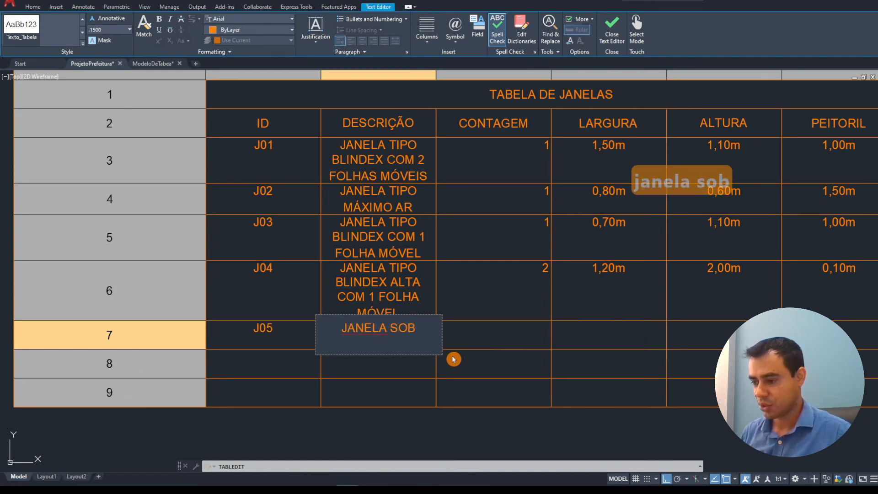
type(" MÉDIDA")
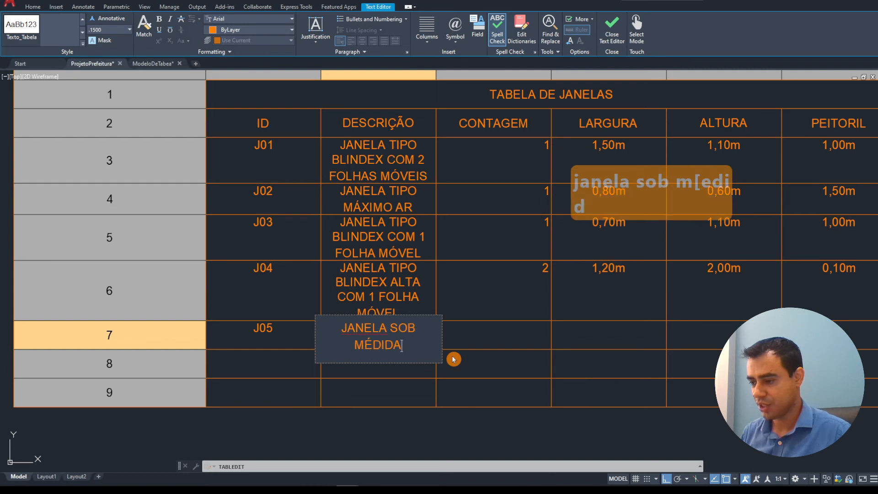
type(" TIPO VI")
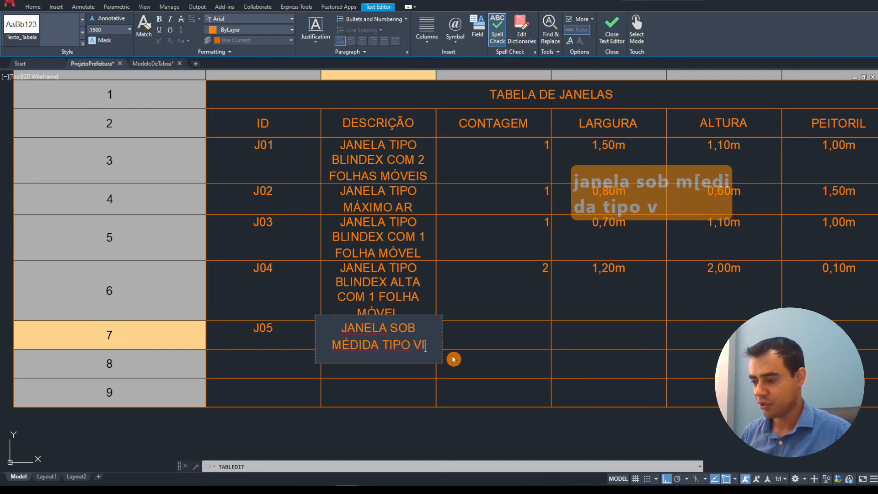
type("TRÔS")
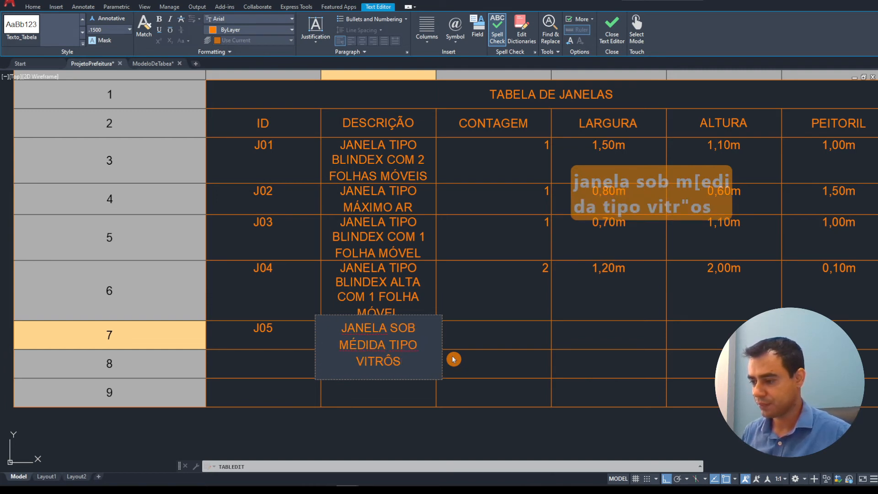
- Fill in window J05's count as 1, width as 3,00m, height as 2,40m and sill height as 0,00m
key("Tab")
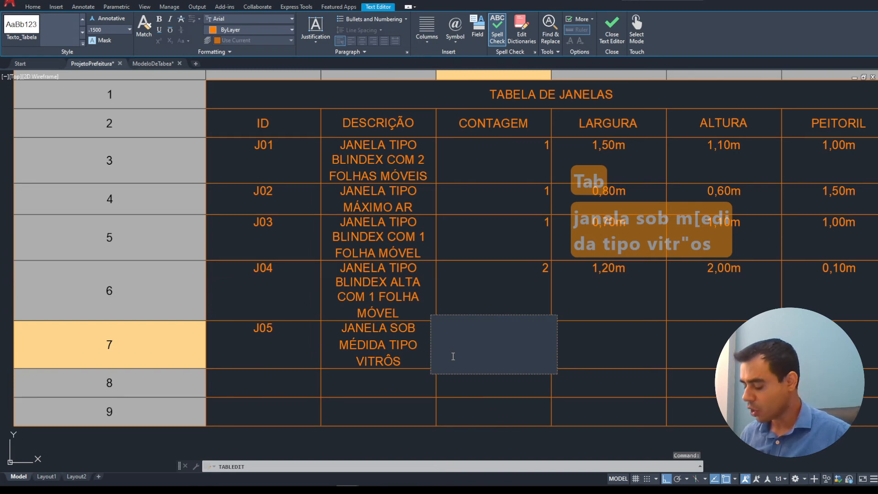
type("1")
key("Tab")
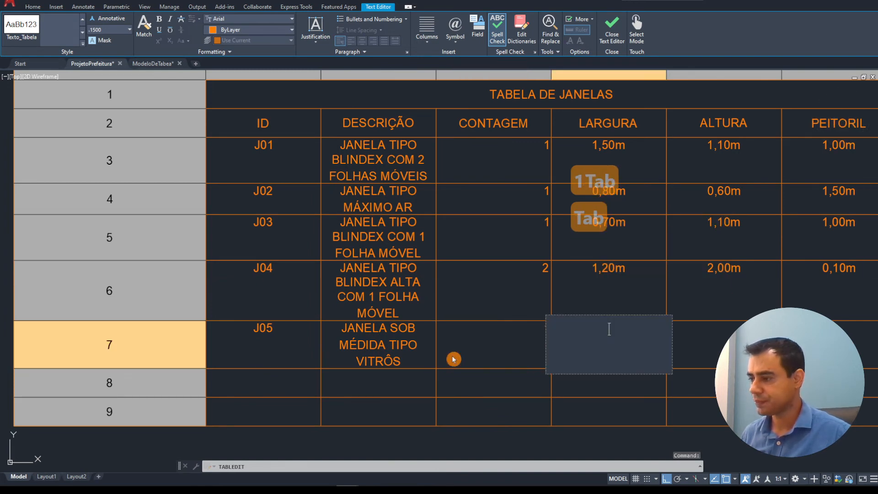
type("3")
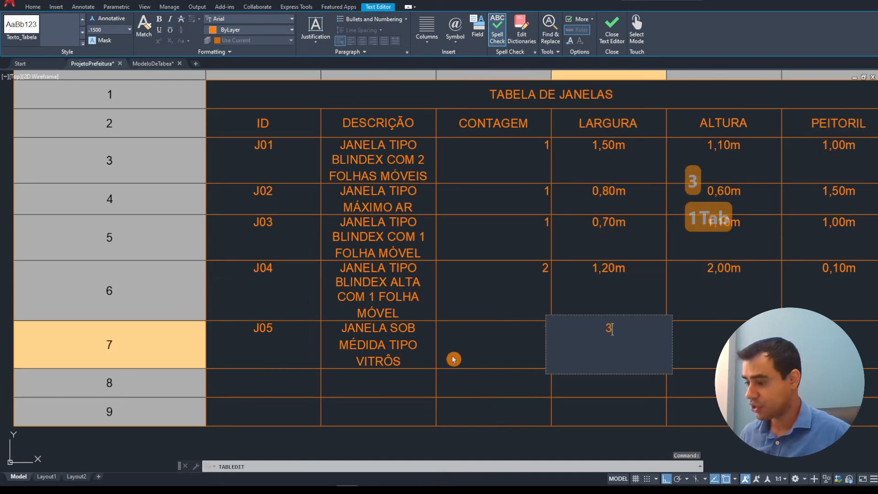
type(",00m")
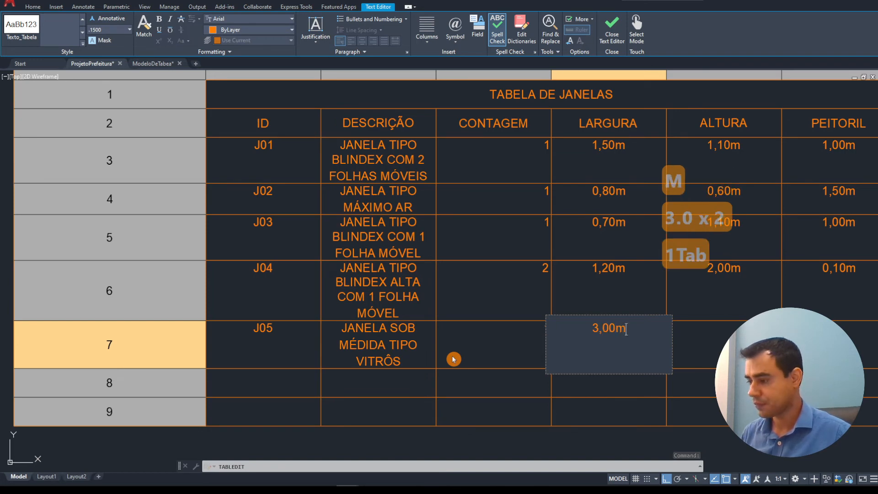
key("Tab")
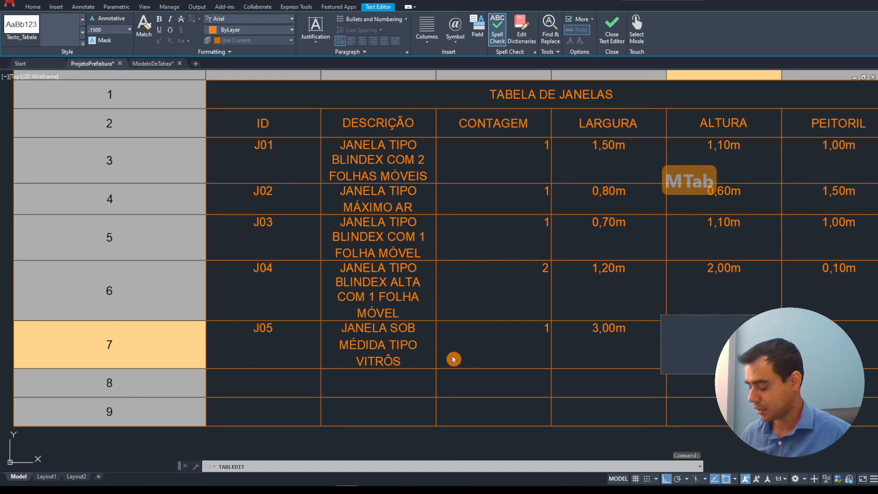
type("2,40m")
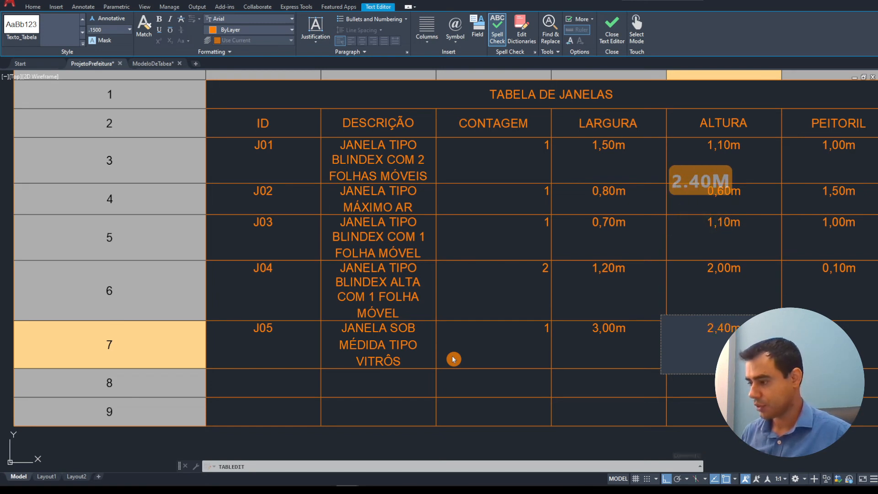
key("Tab")
type("0,00m")
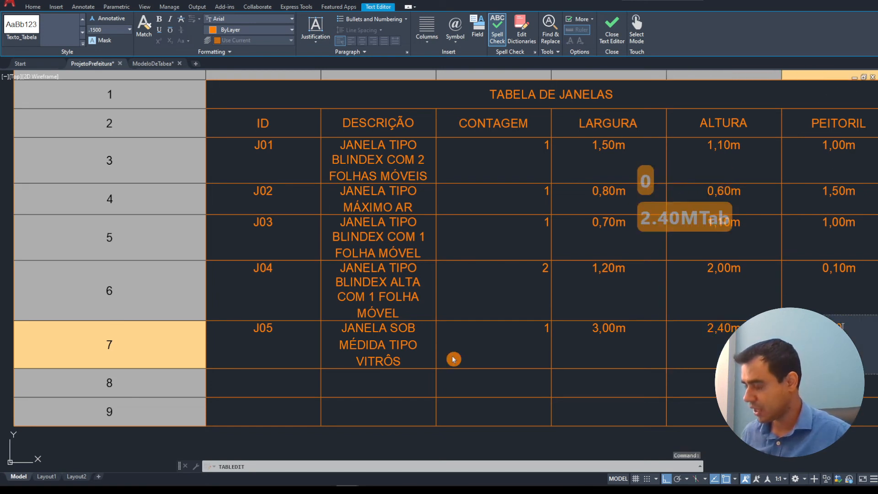
- Enter J06 as the sixth window's ID and JANELA TIPO BLINDEX COM 2 FOLHAS MÓVEIS as its description in row 8
key("Tab")
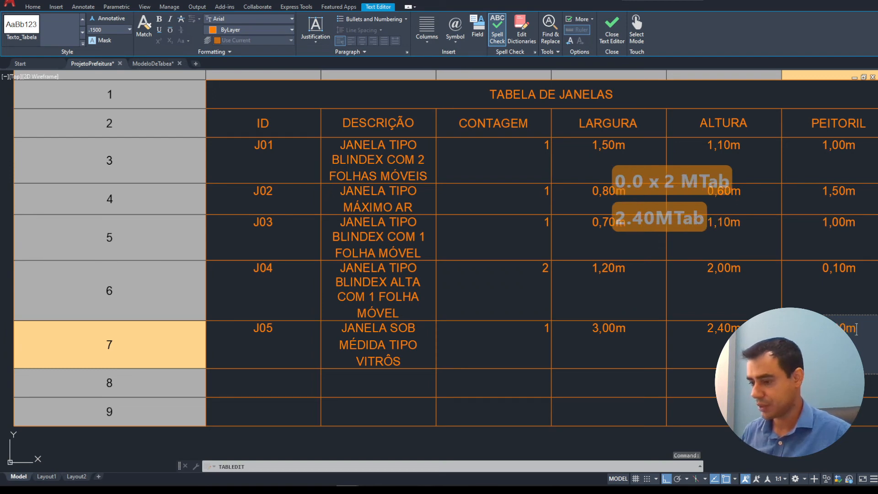
type("J")
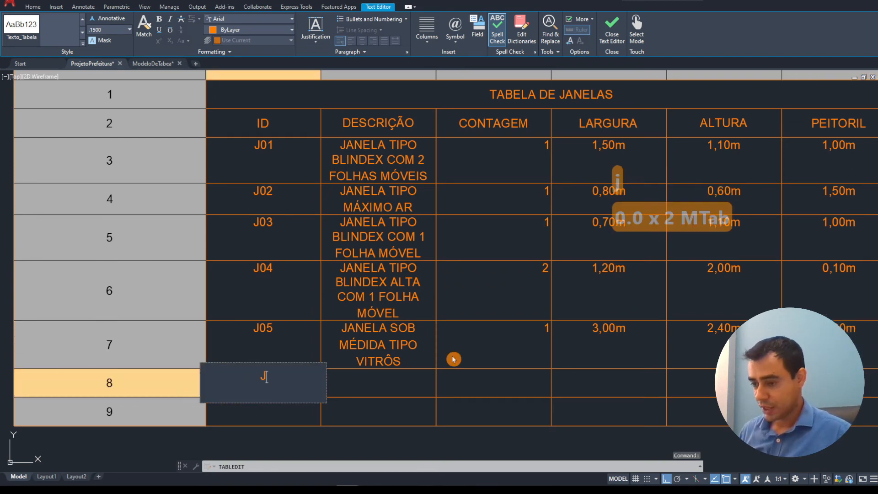
type("06")
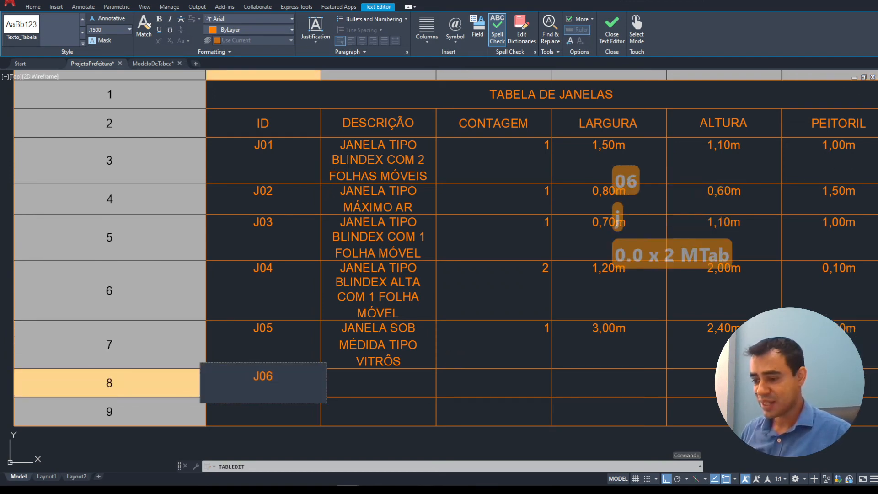
key("Tab")
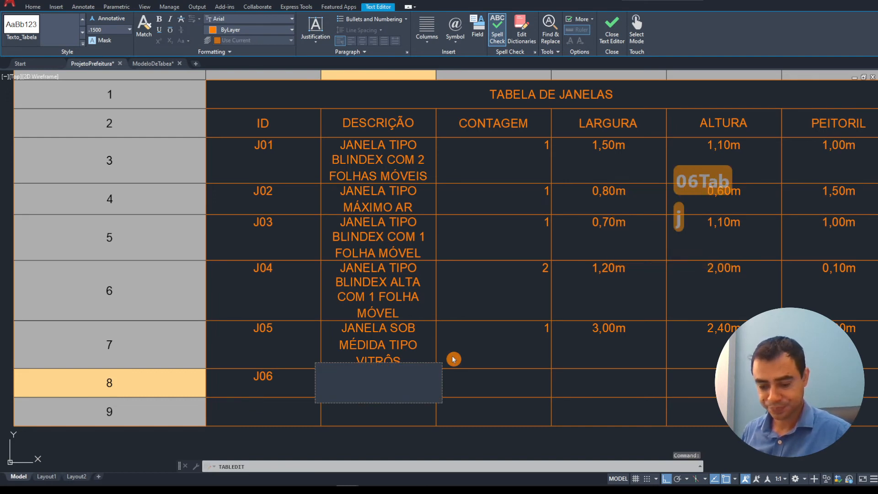
type("JANELA TIPO")
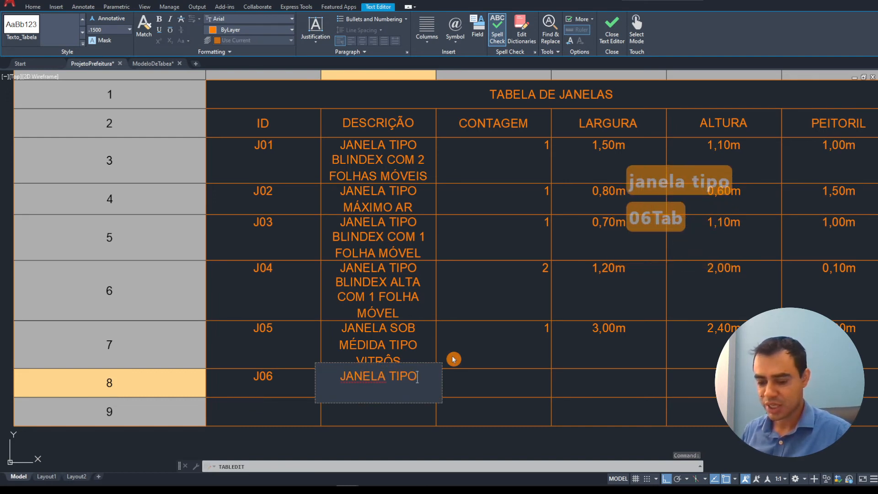
type(" BLINDE")
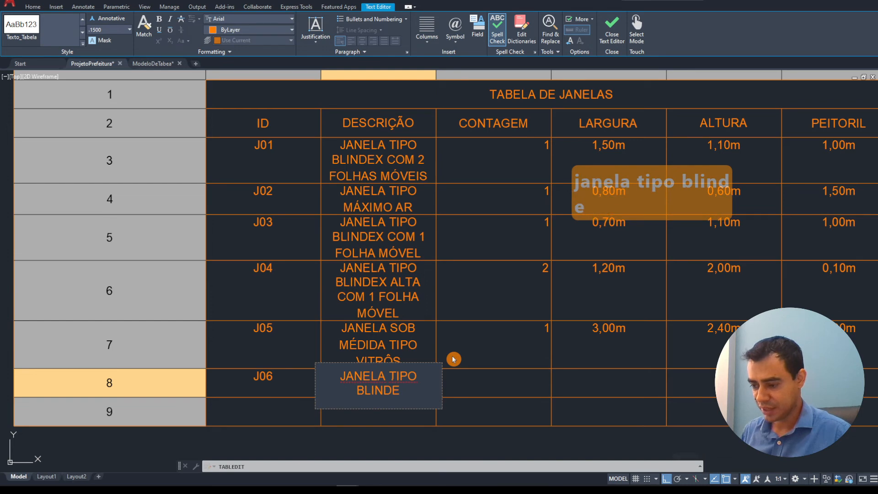
type("X COM")
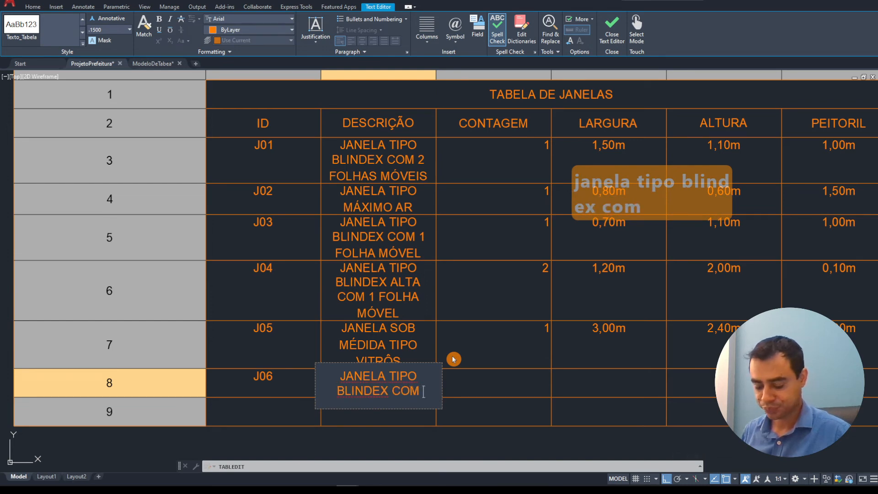
type(" 2 FOLL")
key("BackSpace")
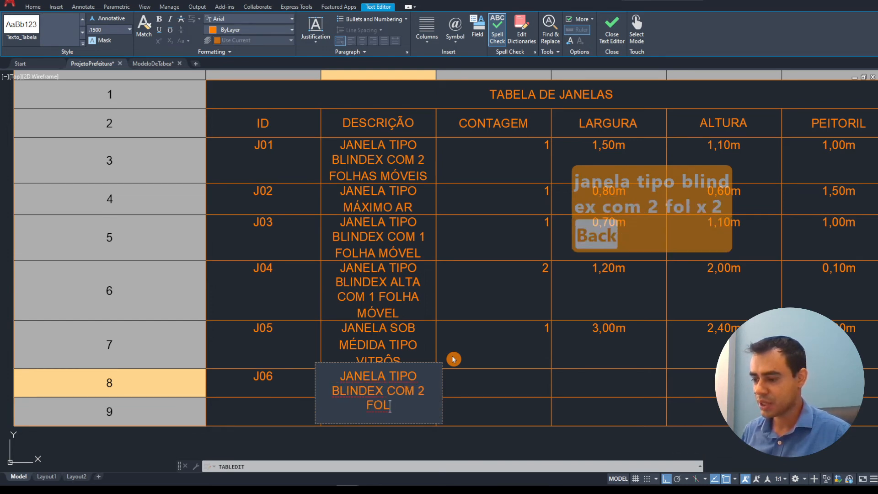
type("HAS MÓVEIS")
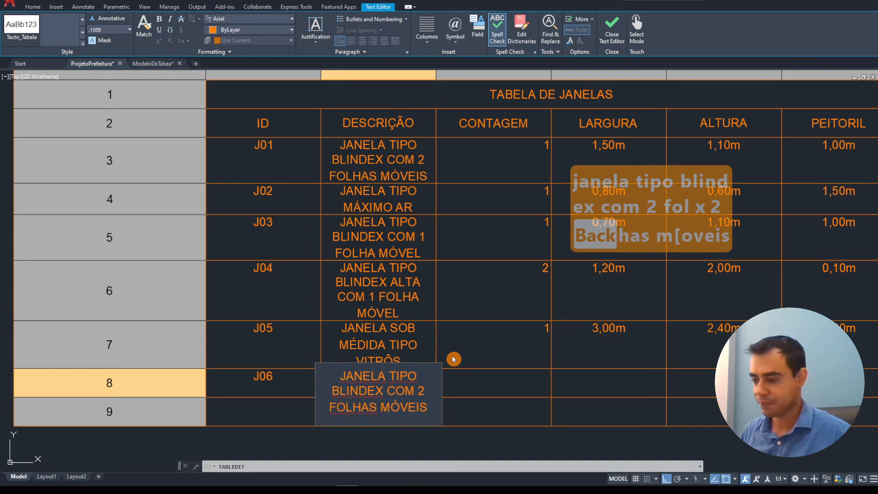
- Fill in window J06's count as 2, width as 1,15m, height as 1,10m and sill height as 1,00m
key("Tab")
type("2")
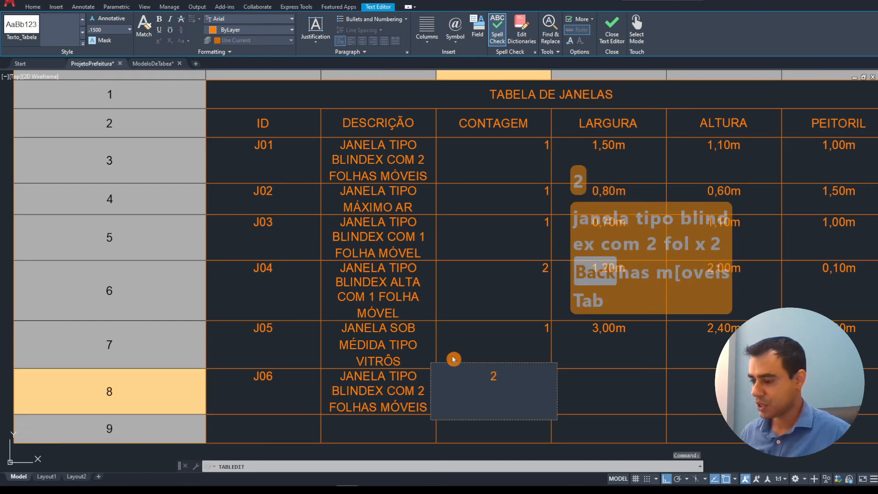
key("Tab")
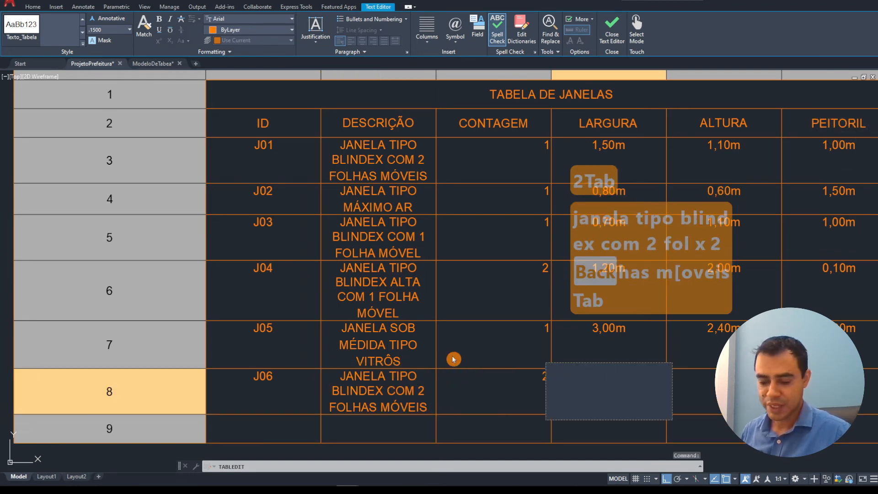
type("1,15")
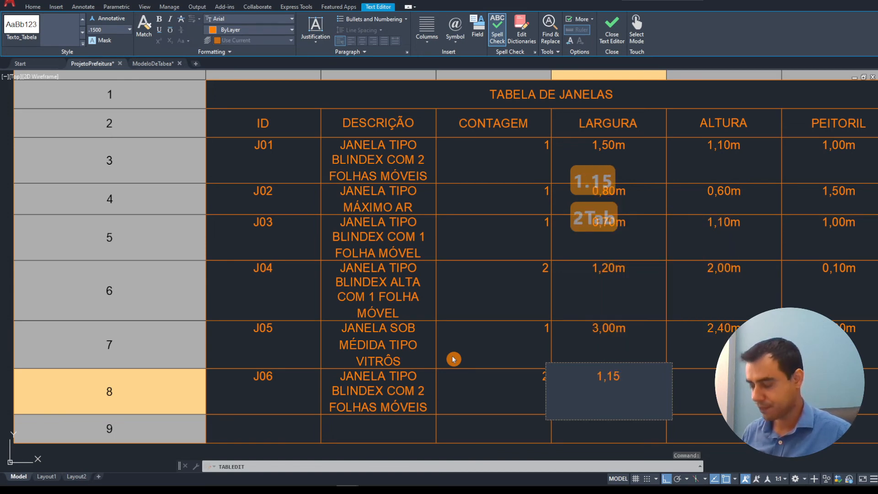
type("m")
key("Tab")
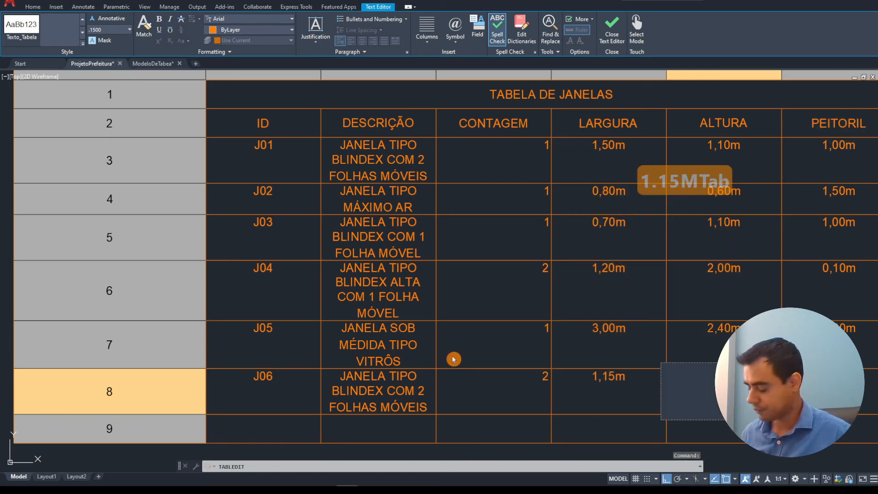
type("1,10m")
key("Tab")
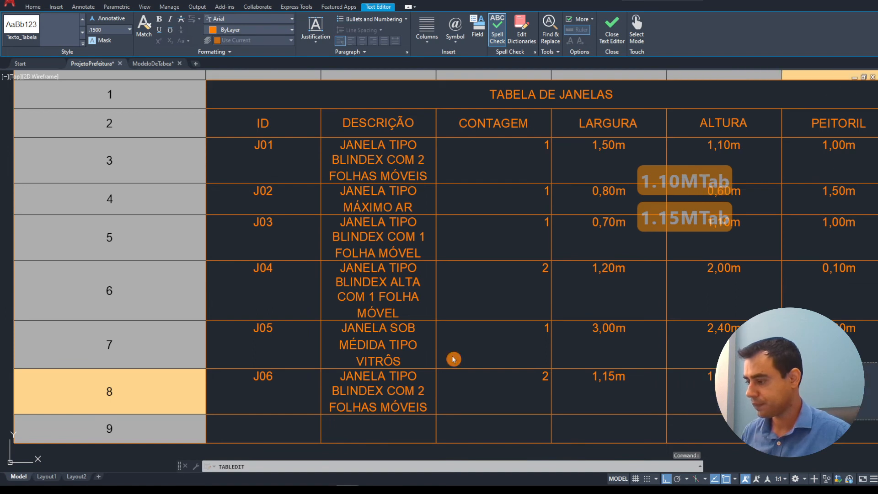
type("1,1")
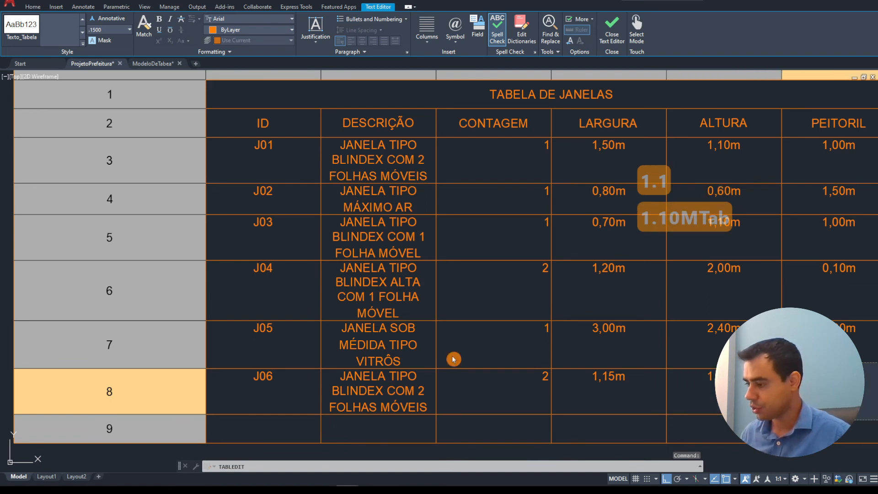
key("BackSpace")
type("00m")
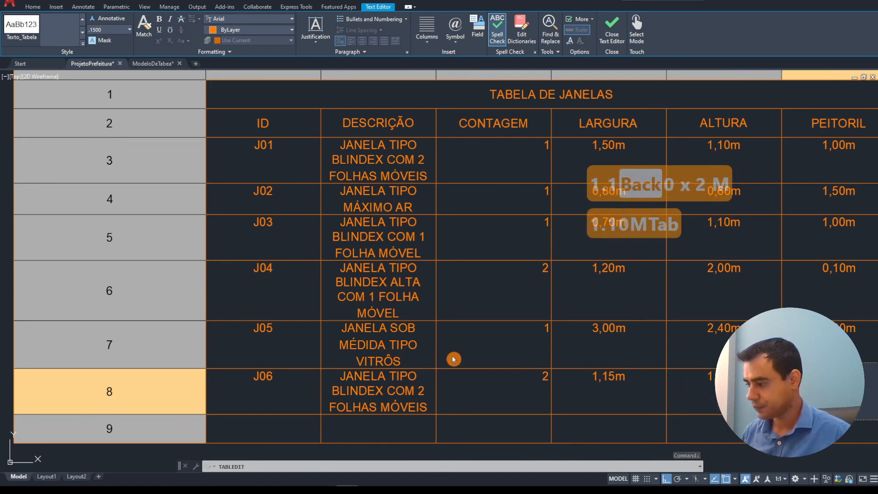
- Enter J07 as the seventh window's ID in row 9 of TABELA DE JANELAS
key("Tab")
type("J")
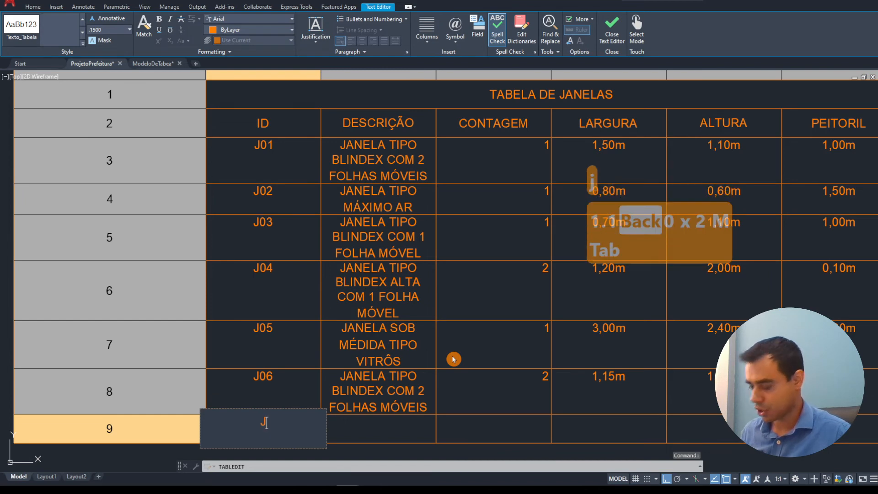
type("07")
key("Tab")
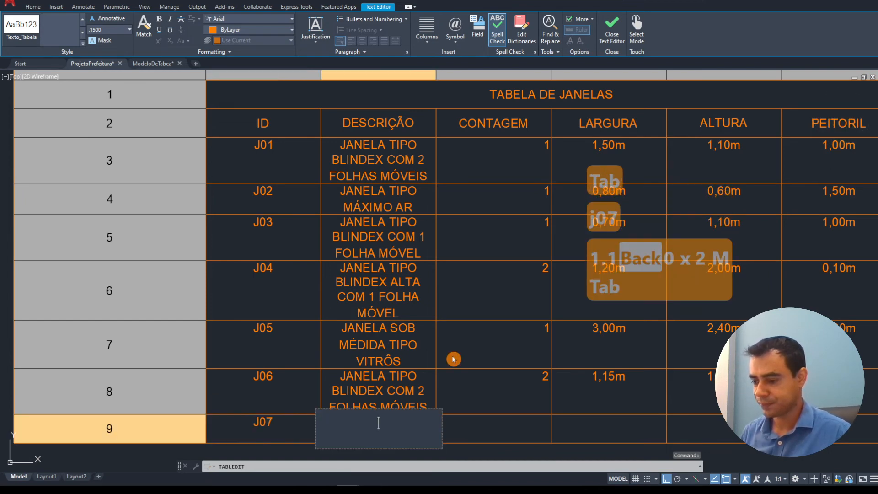
- Locate window J07 between ESCRITÓRIO and DORMITÓRIO2 in the floor plan and end the table cell editing
scroll(453, 361, "down", 3)
middle_click_drag(367, 170, 337, 297)
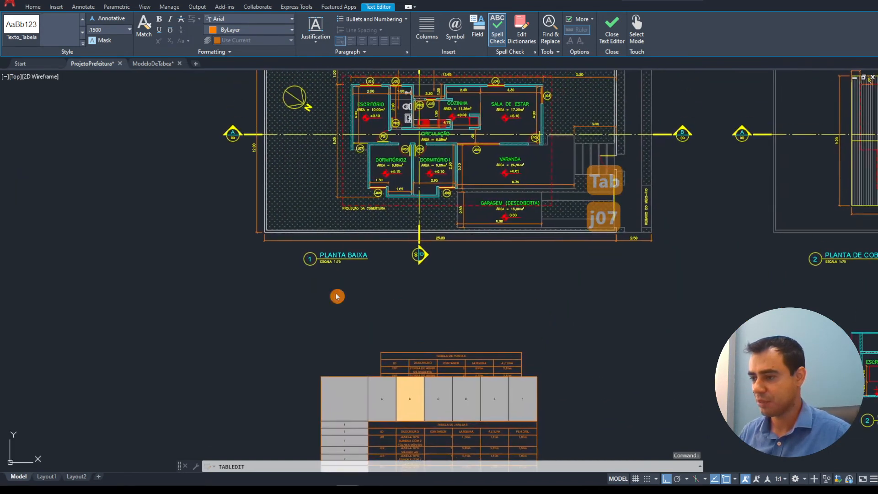
scroll(355, 141, "up", 1)
scroll(356, 141, "up", 3)
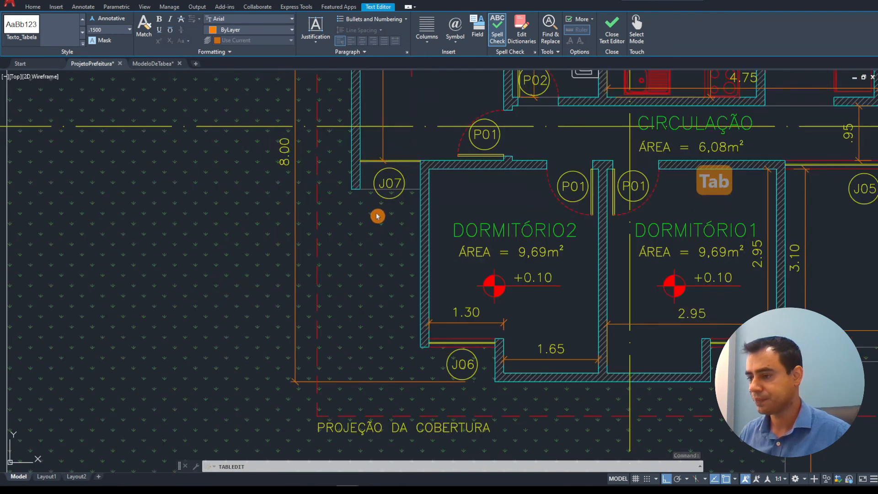
middle_click_drag(407, 157, 404, 195)
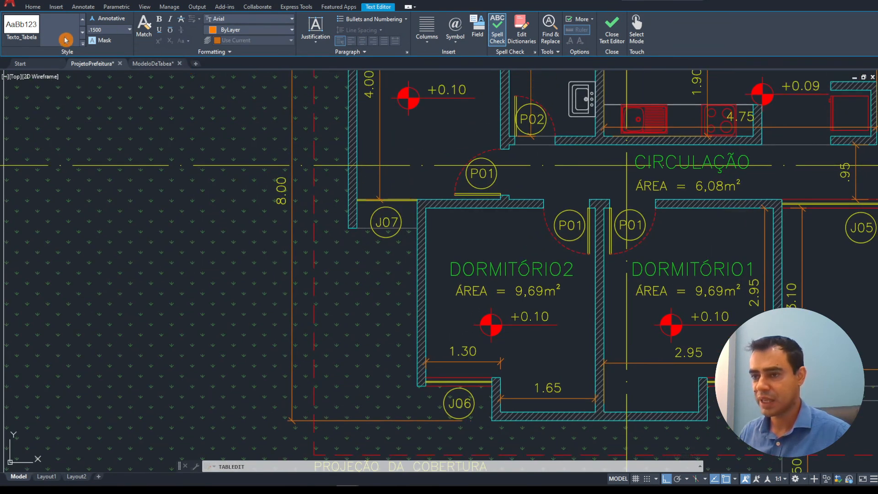
left_click(31, 8)
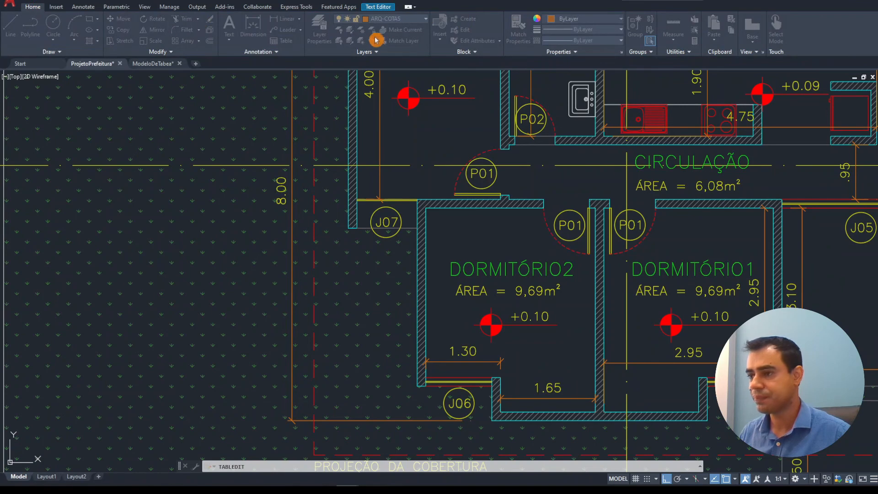
scroll(362, 179, "down", 8)
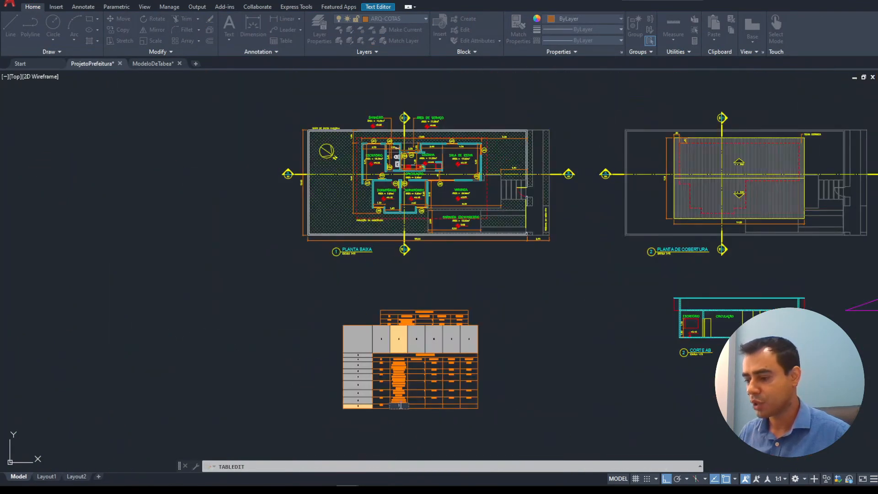
scroll(401, 405, "up", 3)
left_click(645, 302)
- Measure the width of the J07 window opening in the floor plan between the two wall faces
scroll(388, 134, "up", 1)
middle_click_drag(388, 134, 437, 401)
mouse_move(429, 194)
middle_mouse_down()
mouse_move(417, 407)
mouse_move(444, 302)
middle_mouse_up()
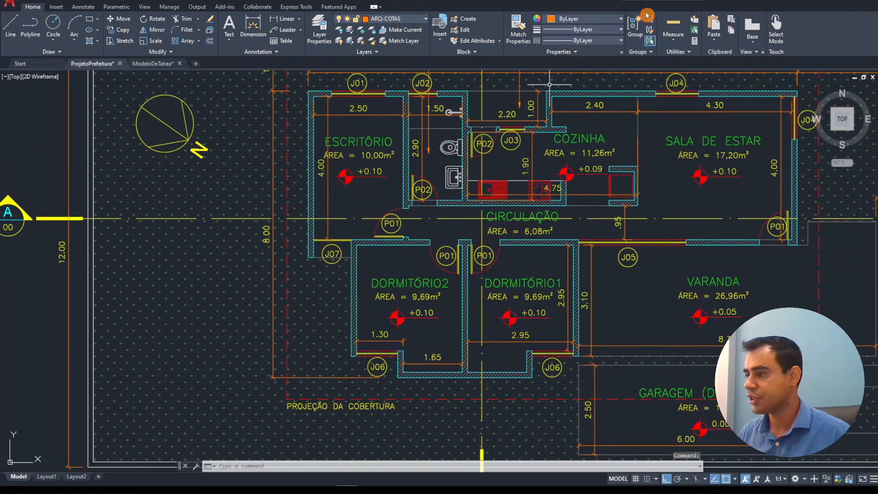
left_click(674, 42)
left_click(668, 55)
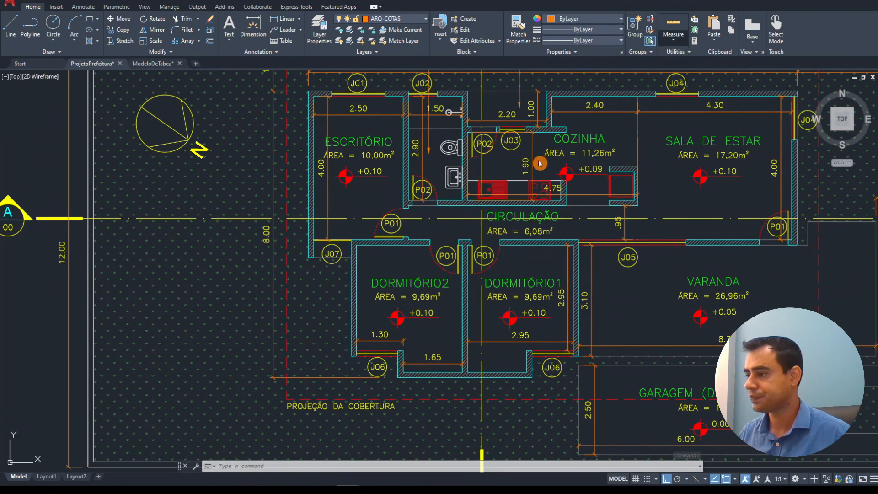
scroll(321, 262, "up", 5)
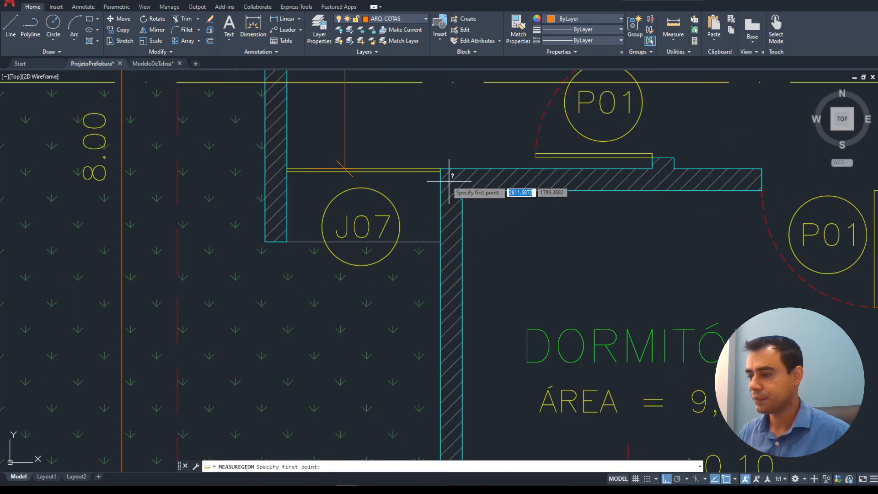
left_click(440, 169)
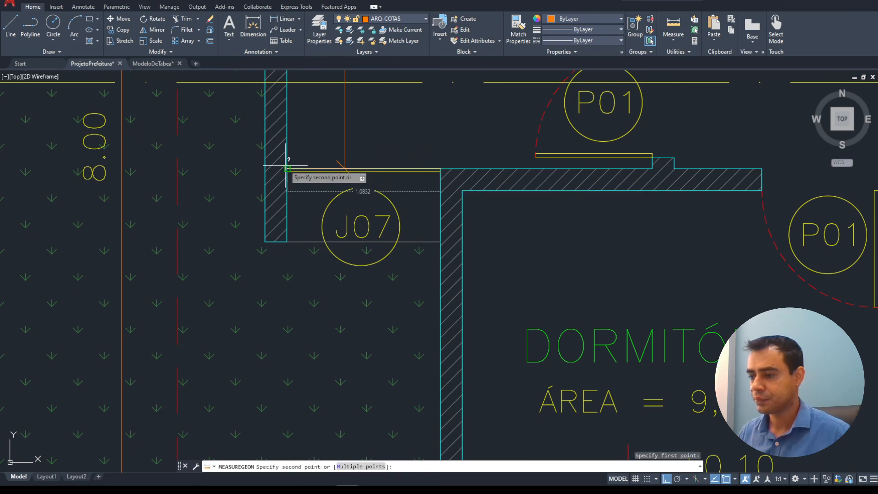
key("Escape")
- Enter JANELA SOB MEDIDA TIPO VITRÔS as window J07's description in row 9 of the windows table
scroll(288, 168, "down", 8)
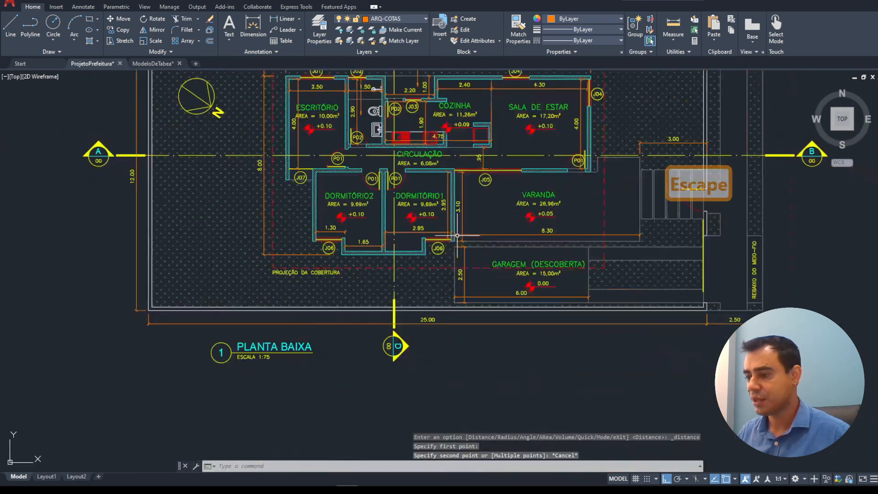
middle_click_drag(480, 249, 471, 1)
middle_click_drag(433, 402, 445, 274)
scroll(427, 363, "up", 4)
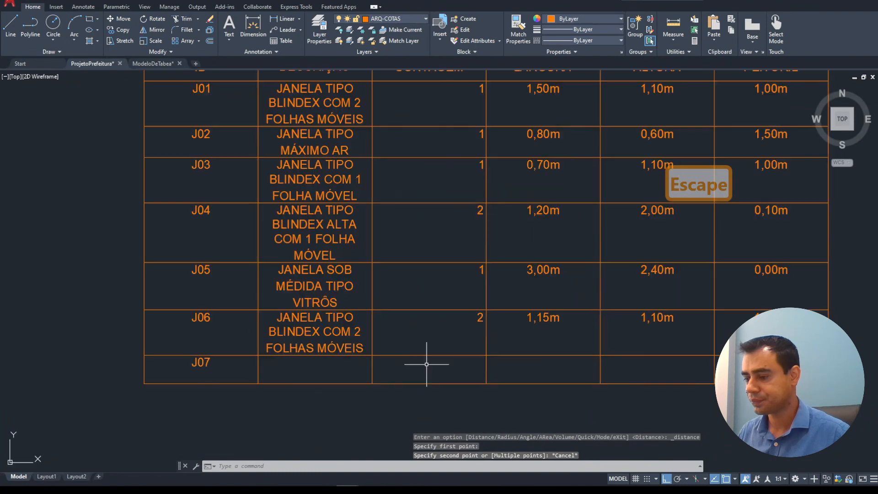
scroll(429, 340, "down", 4)
scroll(425, 333, "up", 4)
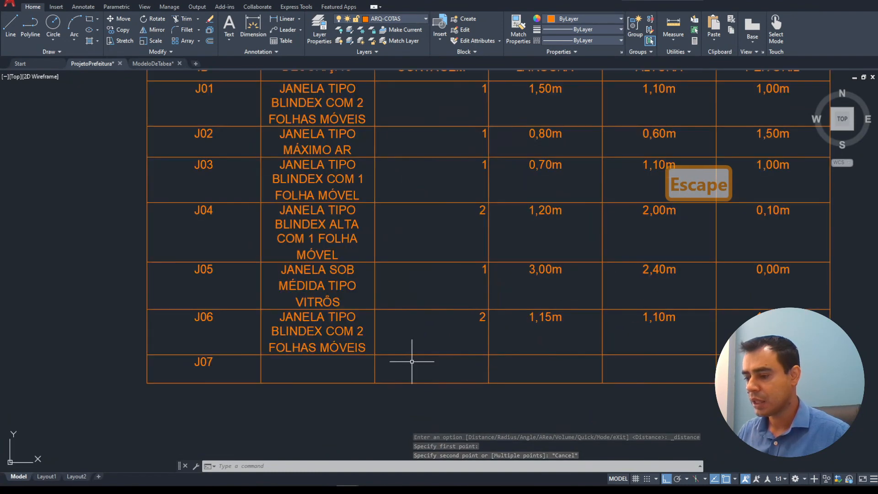
left_click(349, 370)
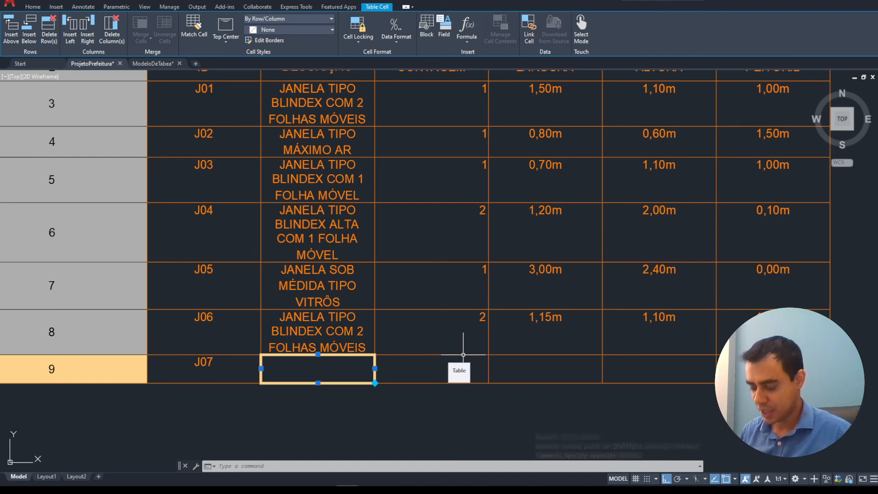
type("jan")
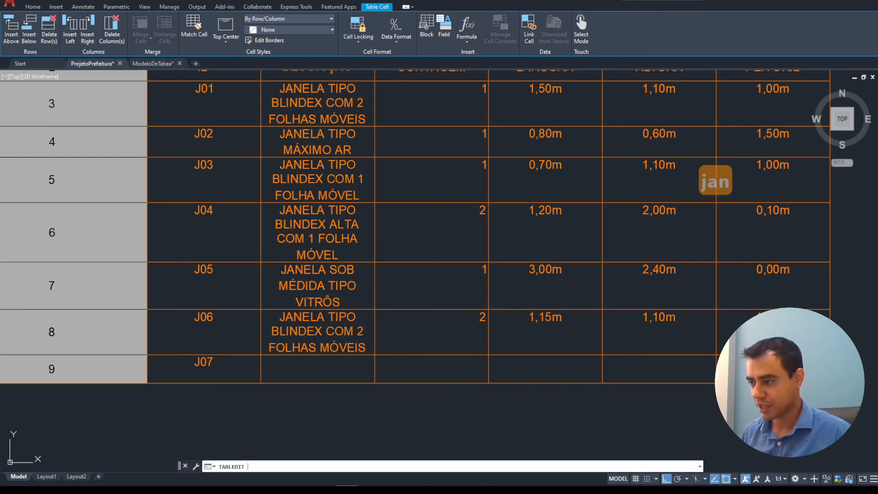
type("el")
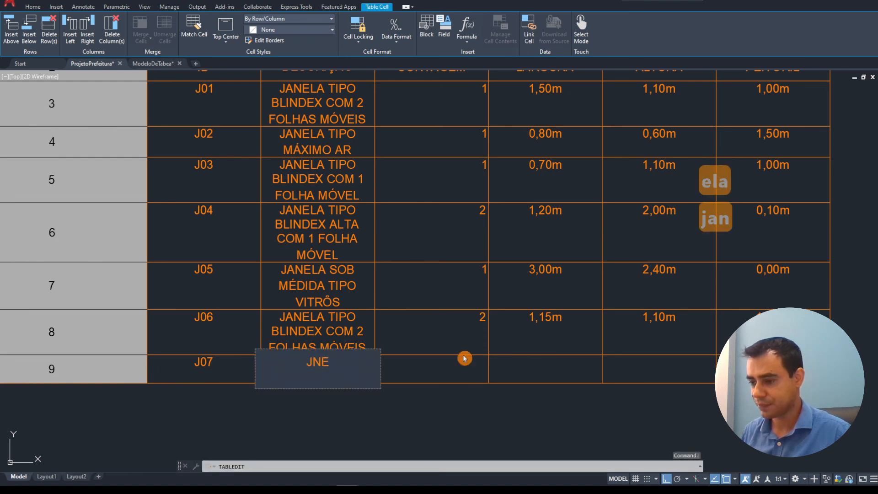
key("BackSpace")
key("BackSpace")
key("BackSpace")
key("BackSpace")
key("BackSpace")
type("A")
key("BackSpace")
type("JAN")
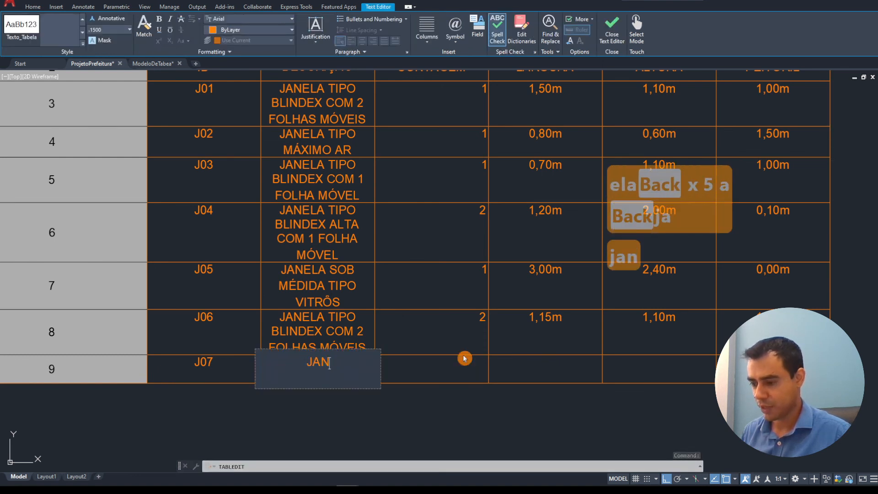
type("ELA SOB")
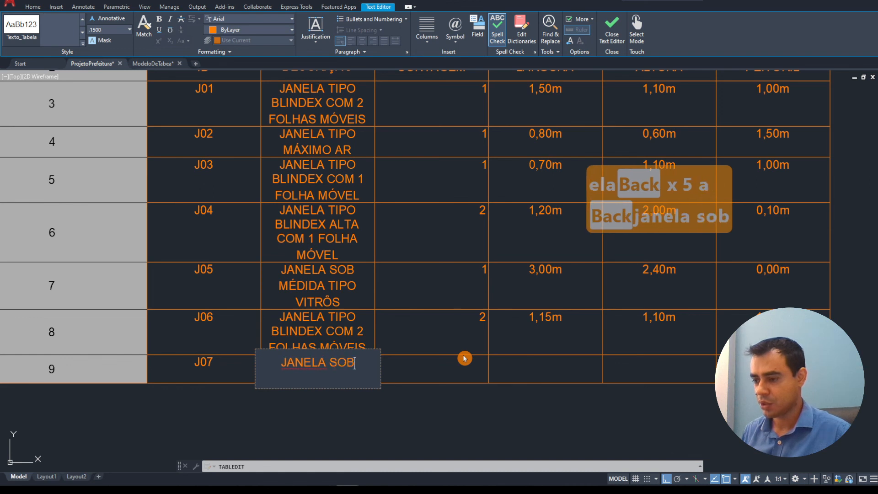
type(" MEDIDA TIP")
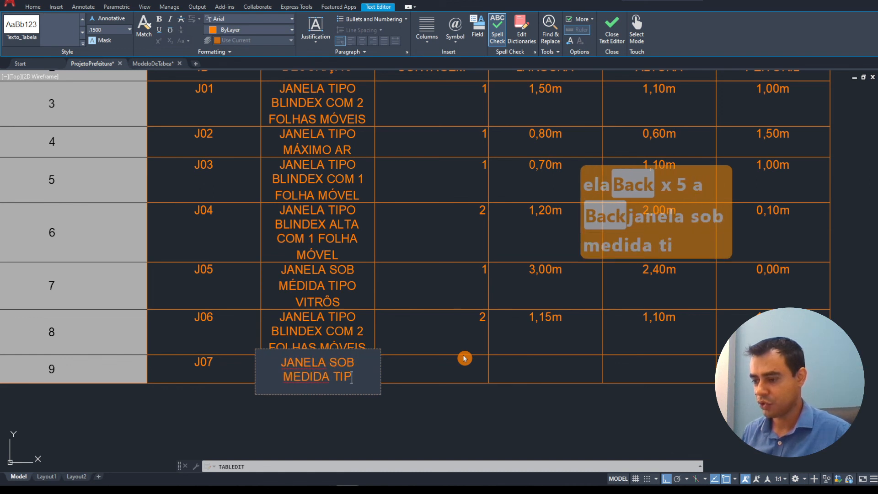
type("O VITR")
key("BackSpace")
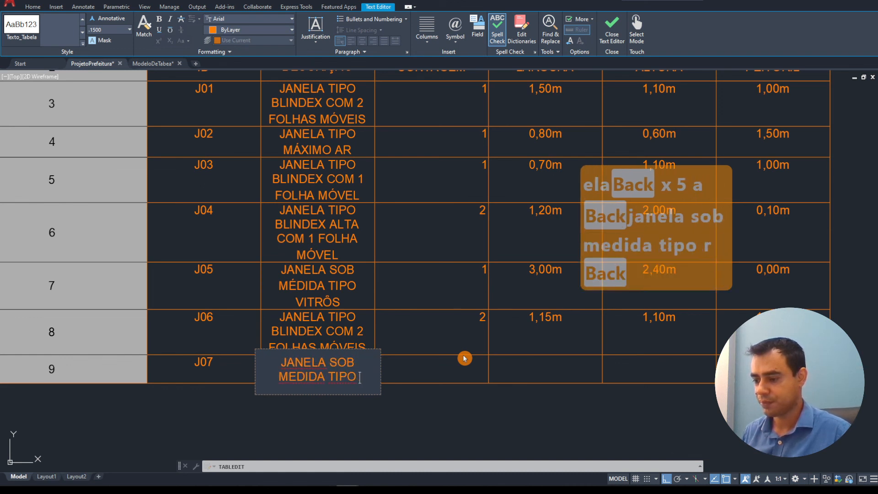
type("VITRÔS")
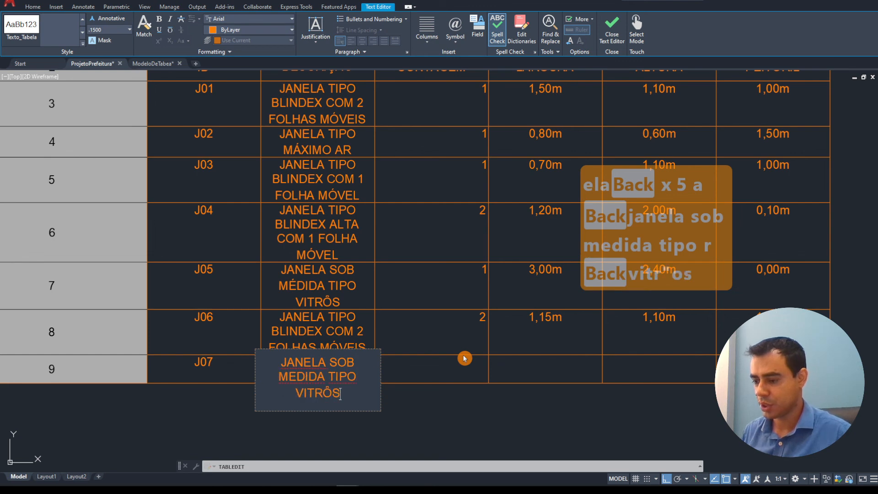
- Fill in window J07's count as 1, width as 1,05m, height as 2,40m and sill height as 0,00m, and finish editing
key("Tab")
type("1")
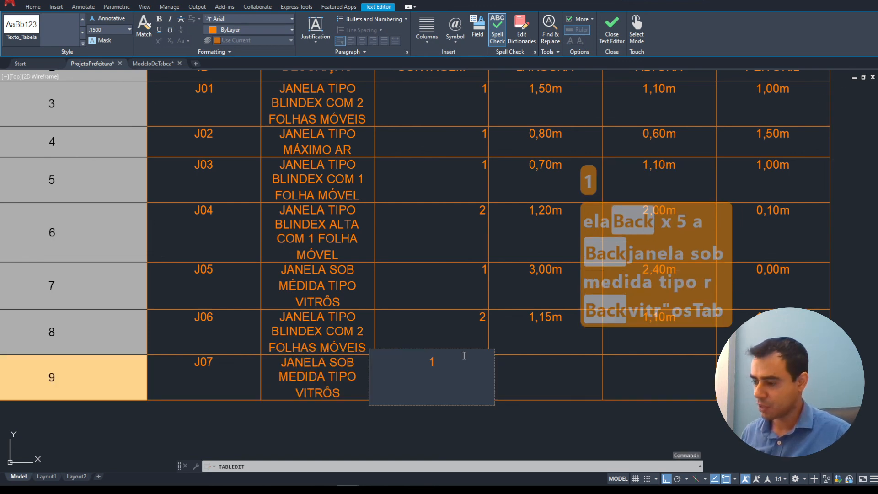
key("Tab")
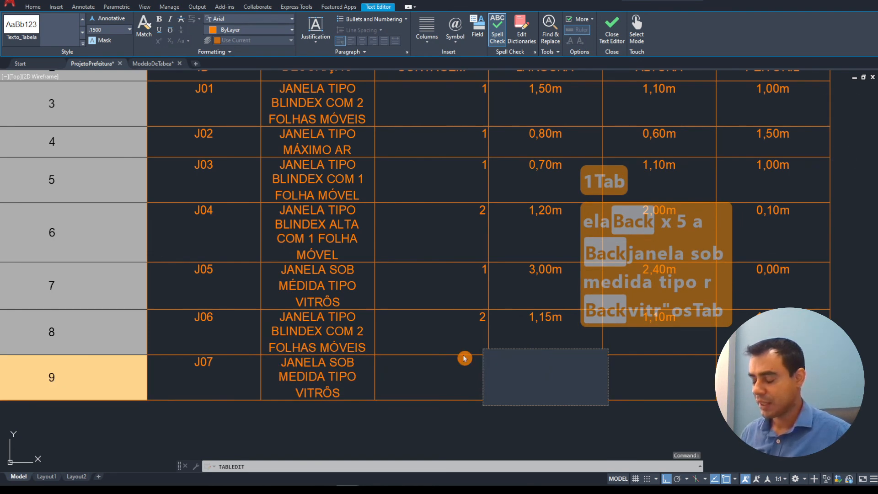
type("1,05")
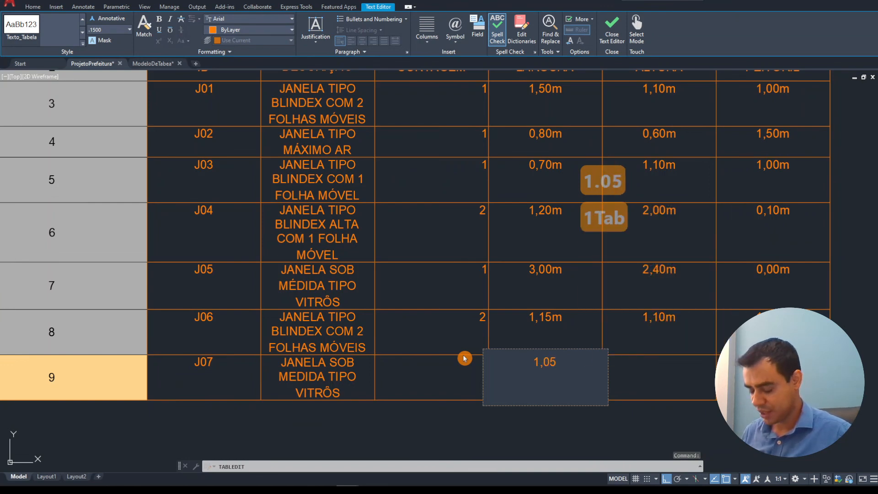
type("m")
key("Tab")
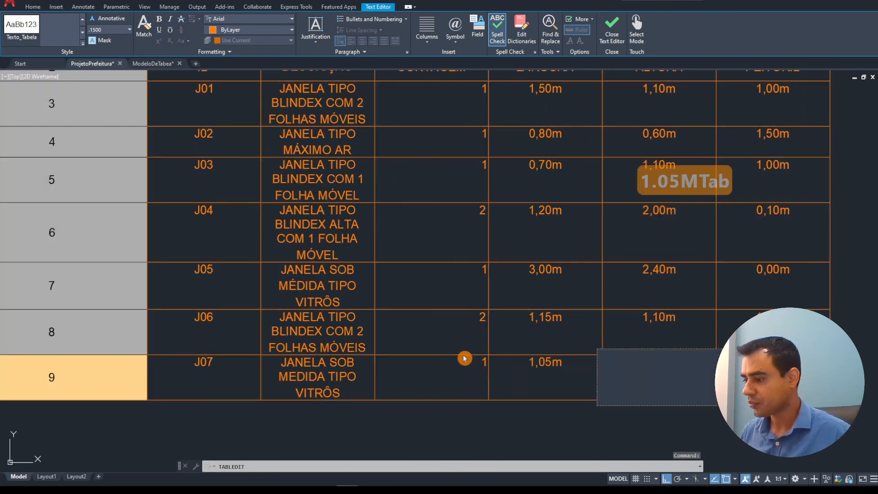
type("2,")
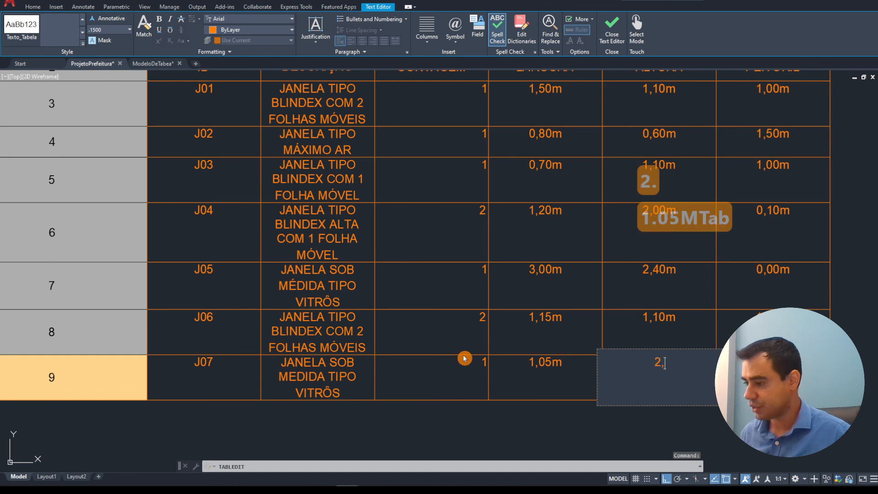
type("40m")
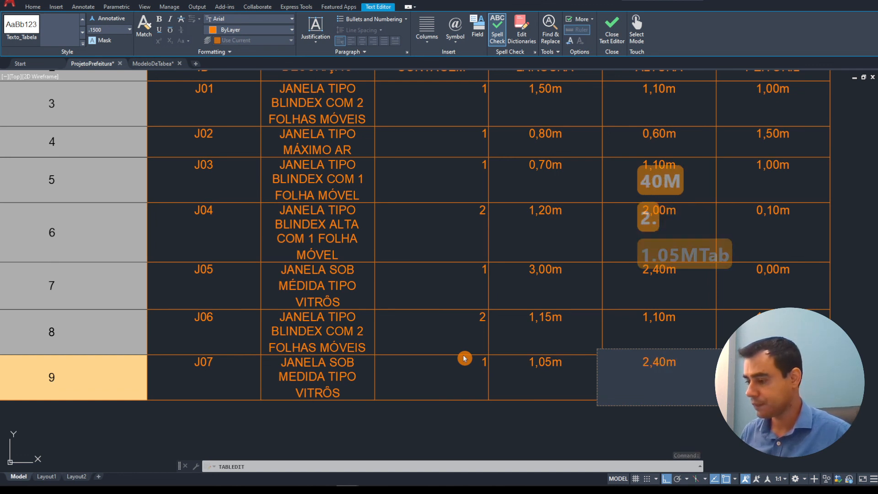
key("Tab")
left_click(464, 358)
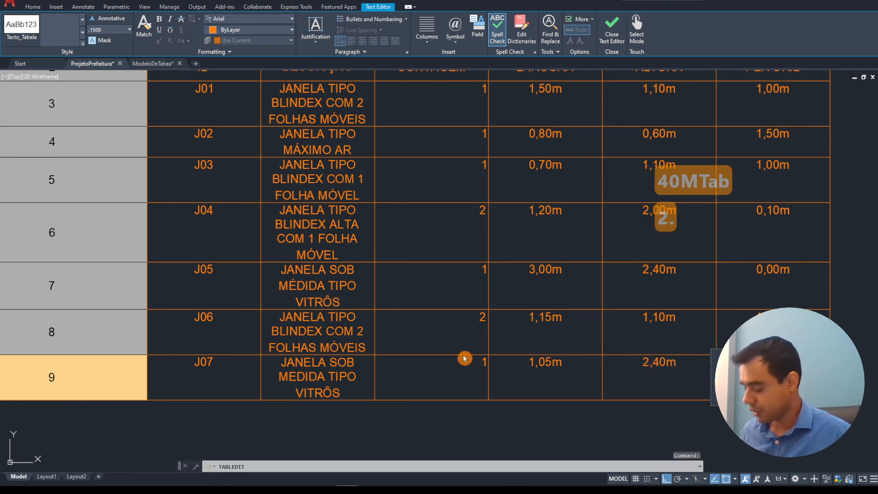
type("0,00m")
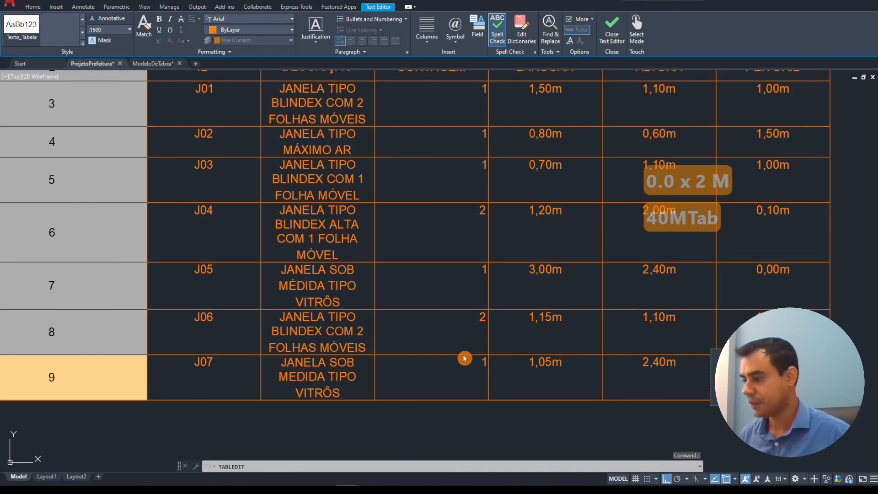
left_click(530, 453)
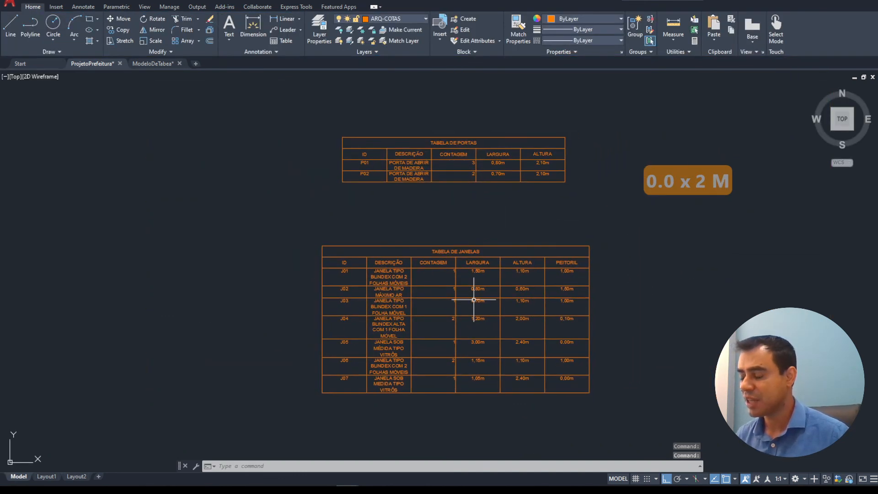
left_click(583, 392)
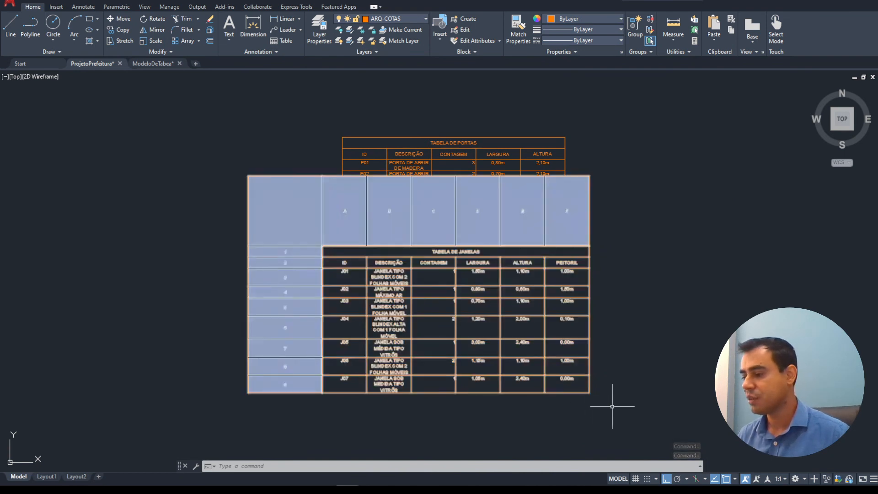
key("Escape")
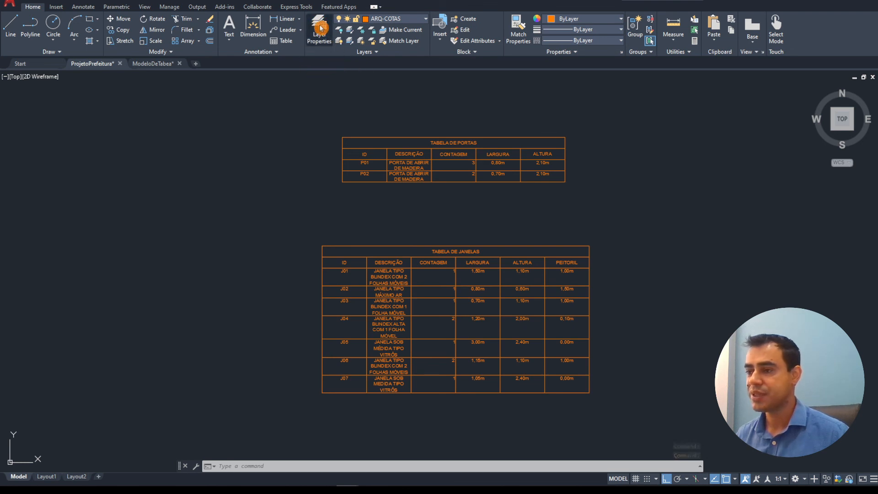
- Create a new layer named ARQ_TABELAS with the colour red
left_click(379, 178)
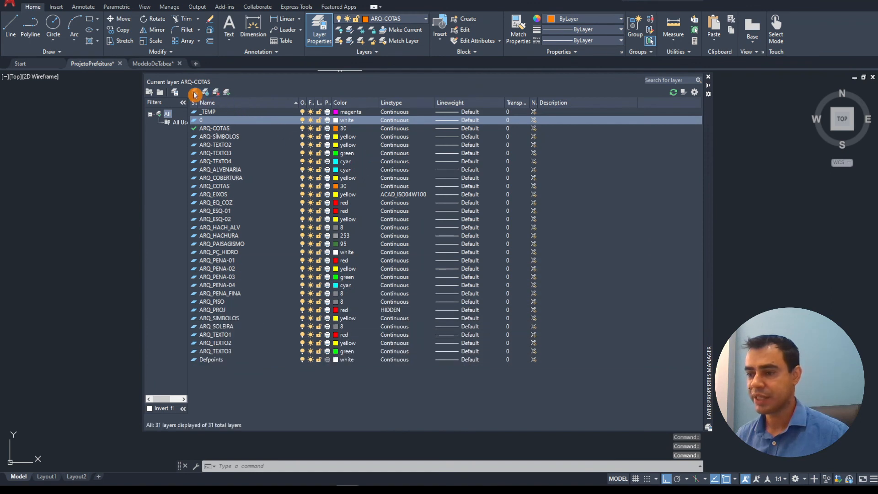
left_click(195, 94)
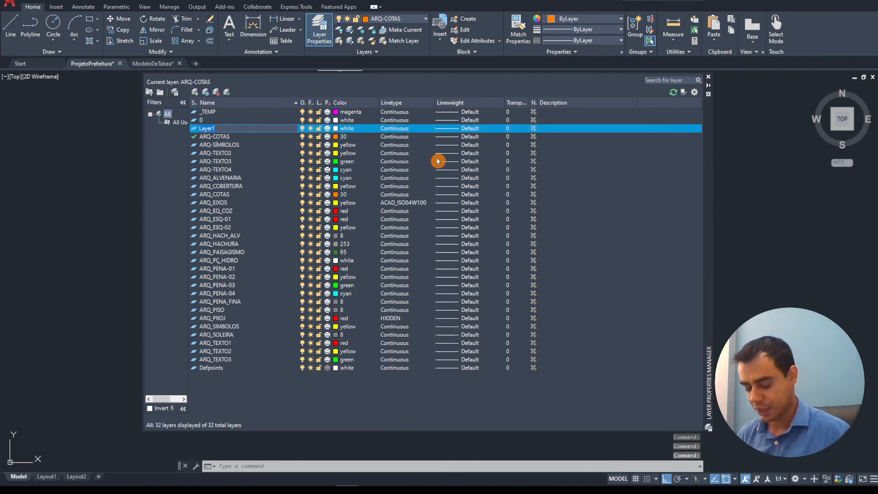
type("ARQ_TABELAS")
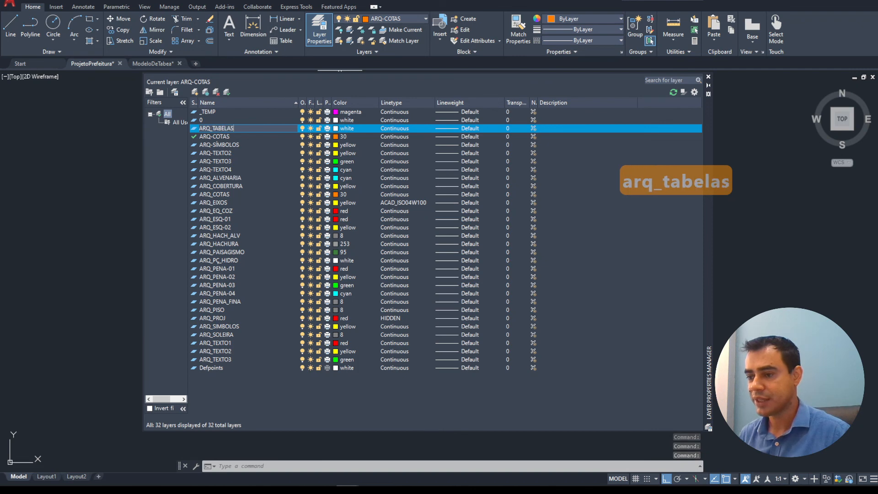
key("Return")
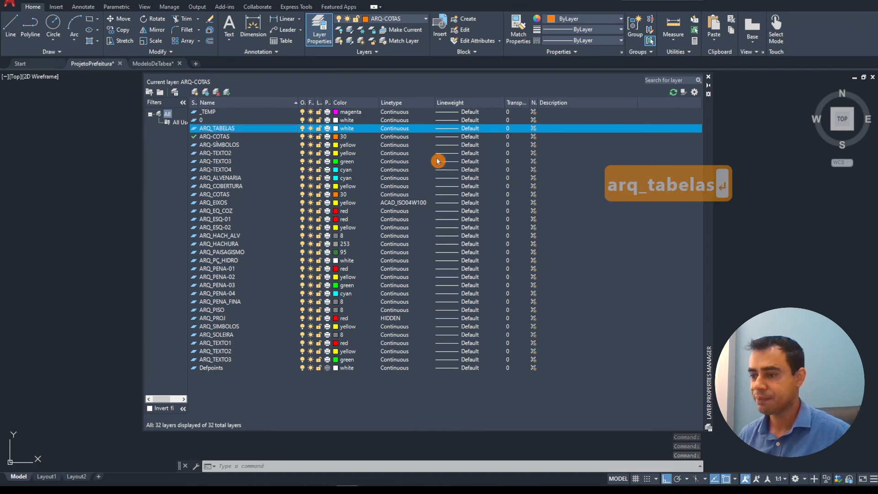
left_click(337, 131)
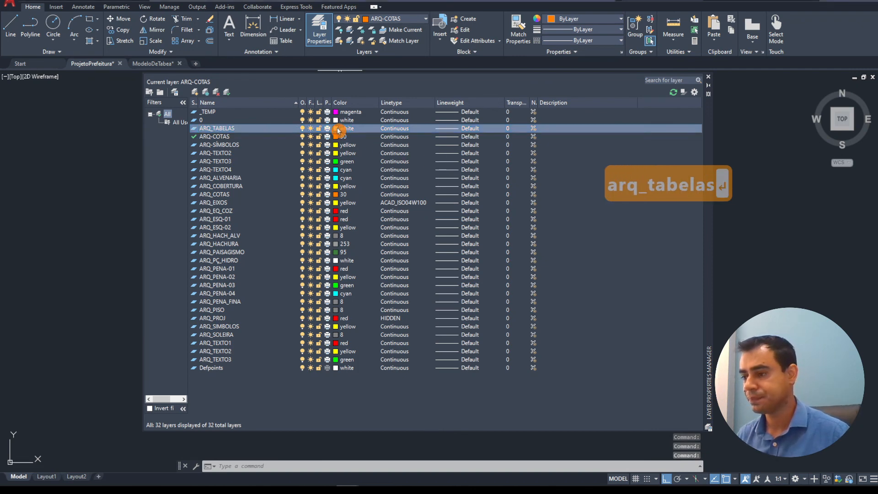
left_click(331, 263)
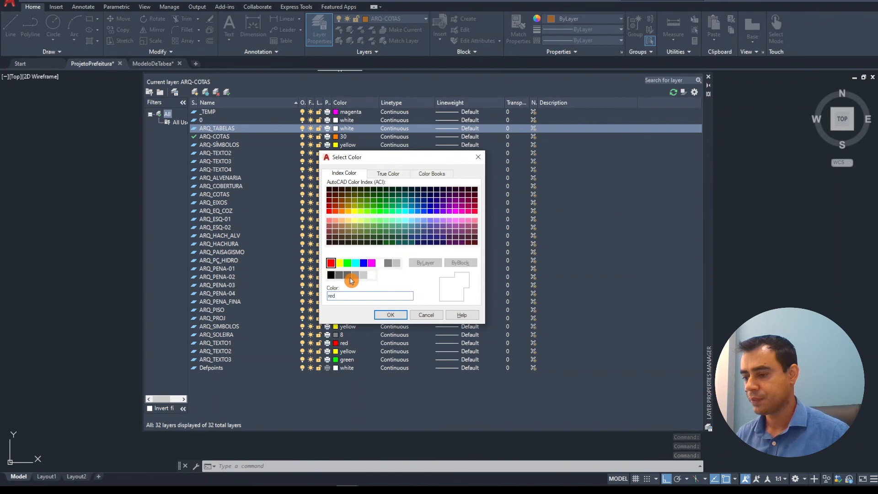
left_click(391, 316)
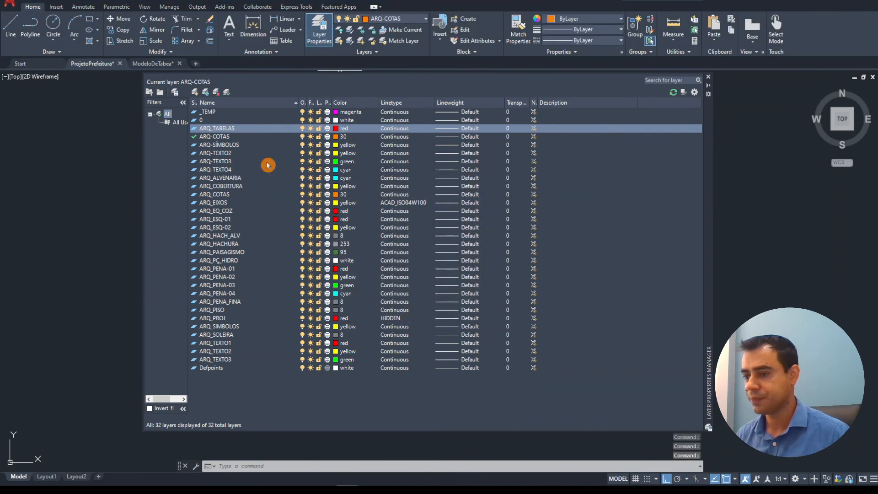
left_click(711, 79)
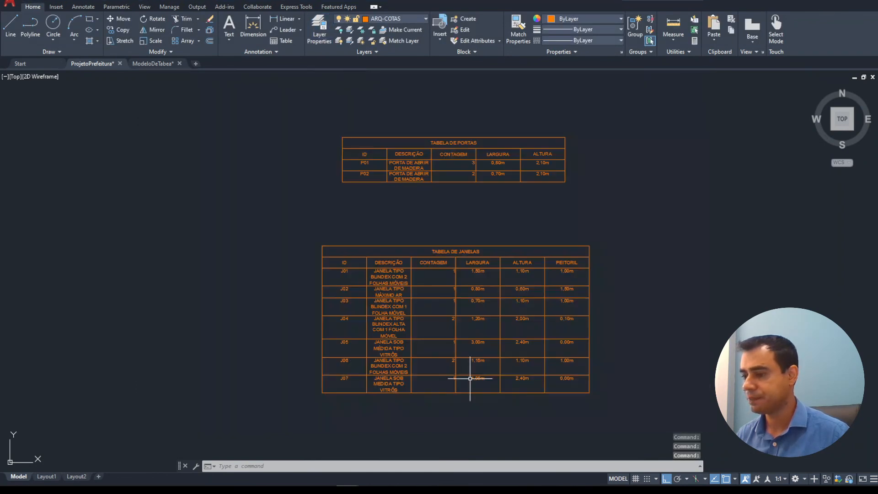
- Move both the doors table and the windows table to the ARQ_TABELAS layer and clear the selection
left_click(648, 414)
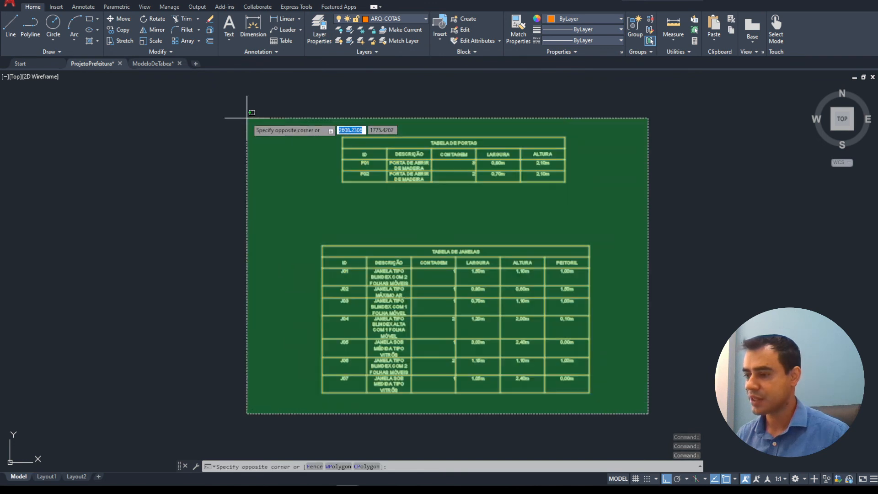
left_click(249, 123)
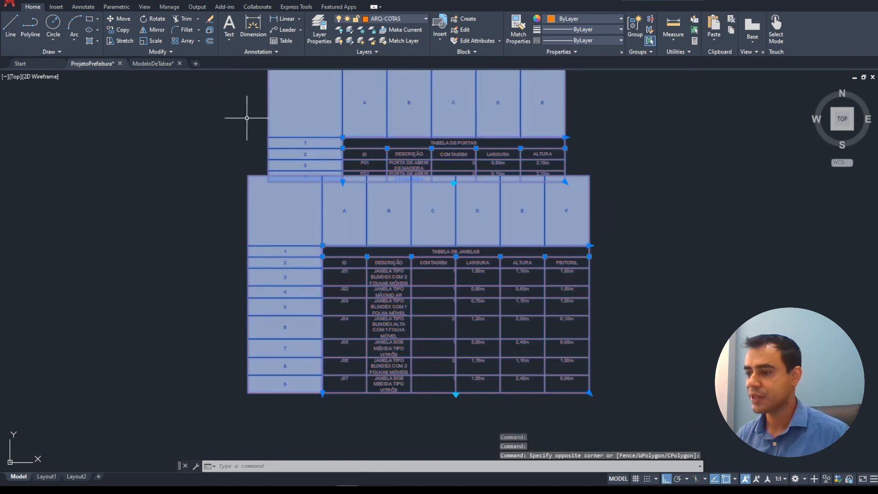
left_click(416, 18)
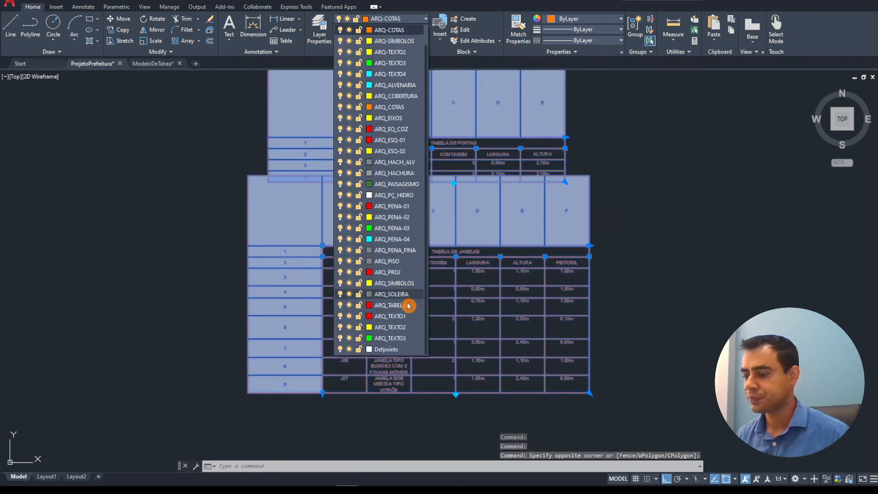
left_click(393, 305)
key("Escape")
key("Escape")
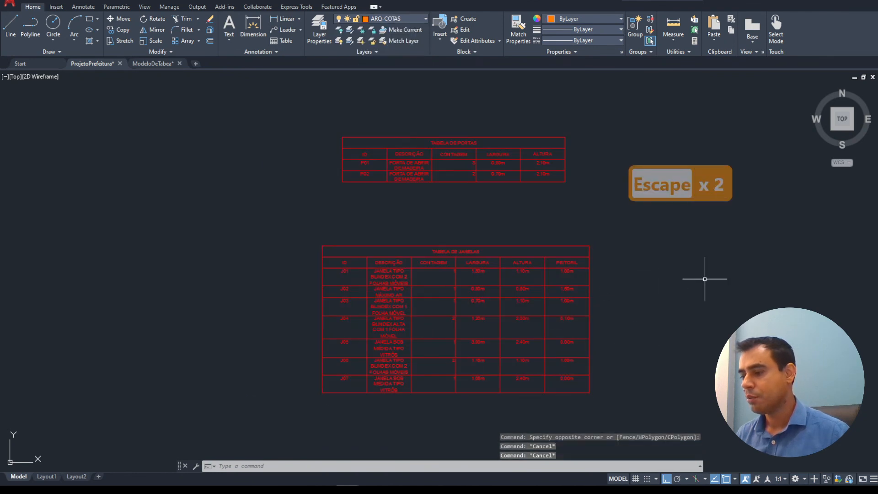